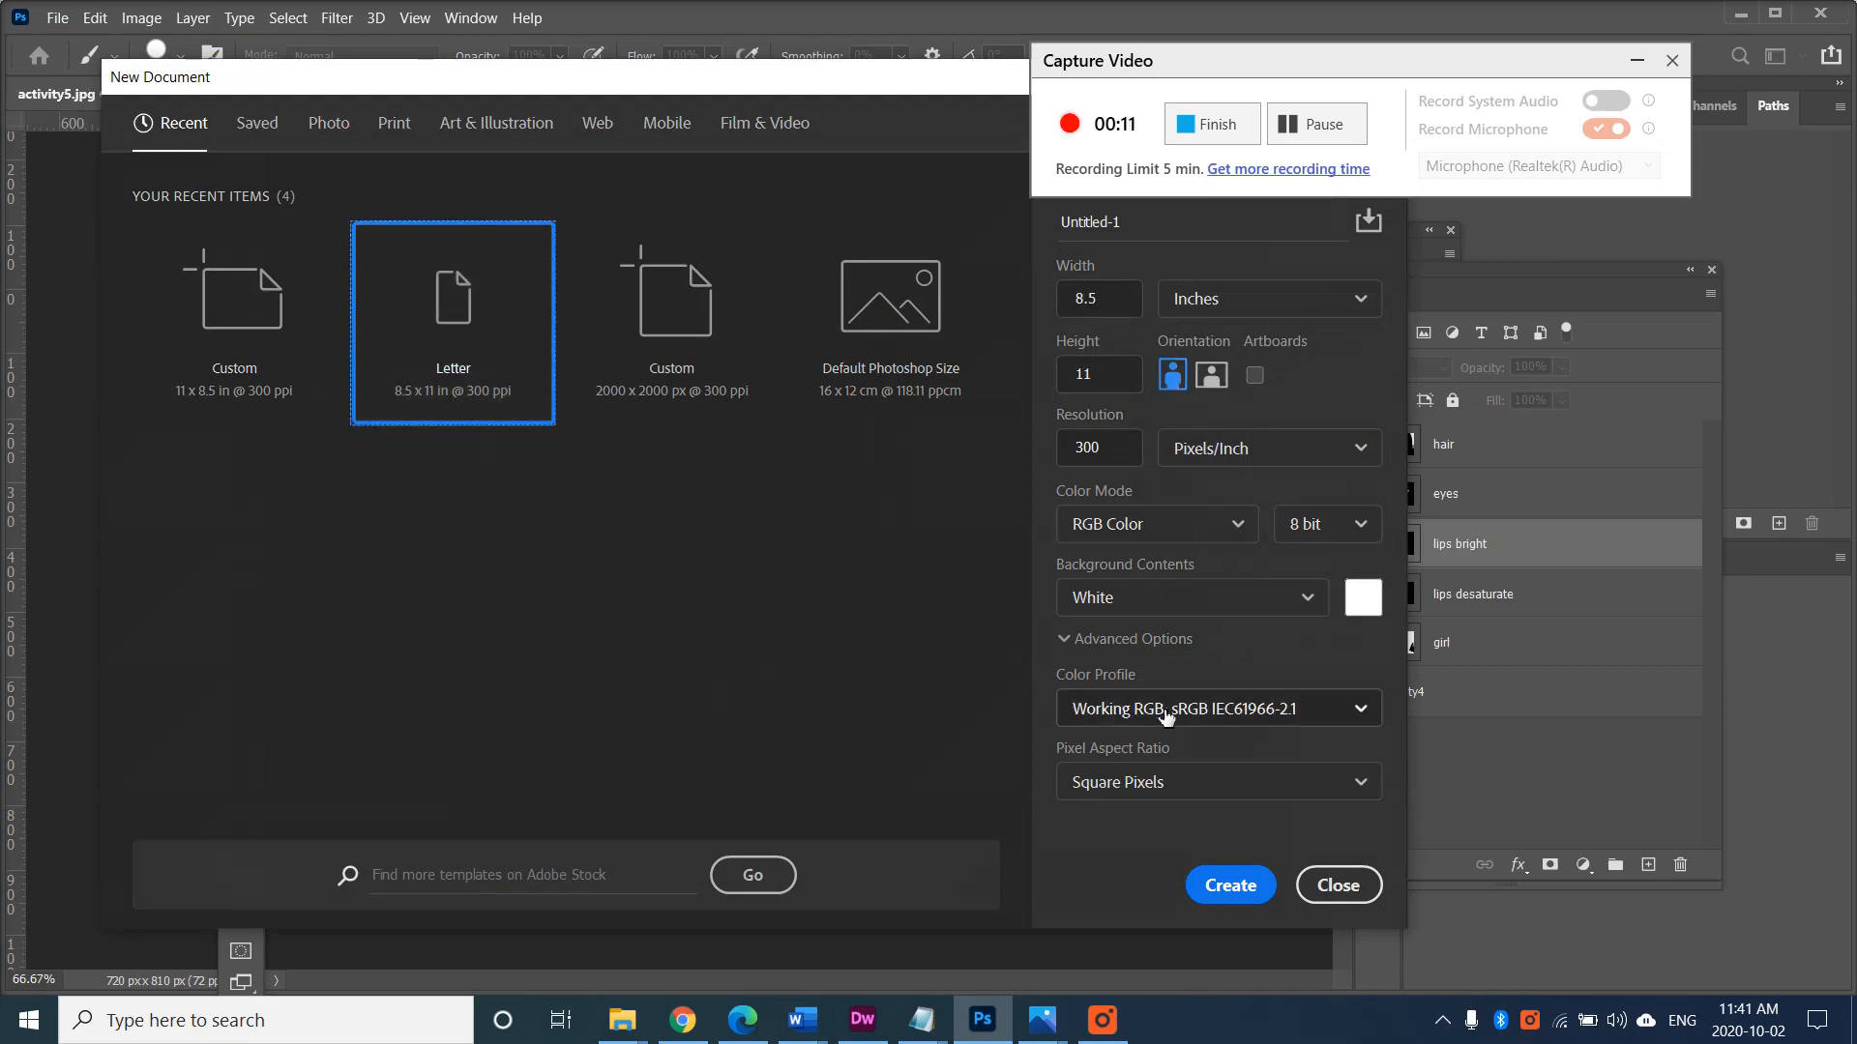
Create a portrait Letter document (8.5 x 11 in, 300 ppi) and draw a rectangle about 1355 x 954 px in its upper middle
click(1230, 883)
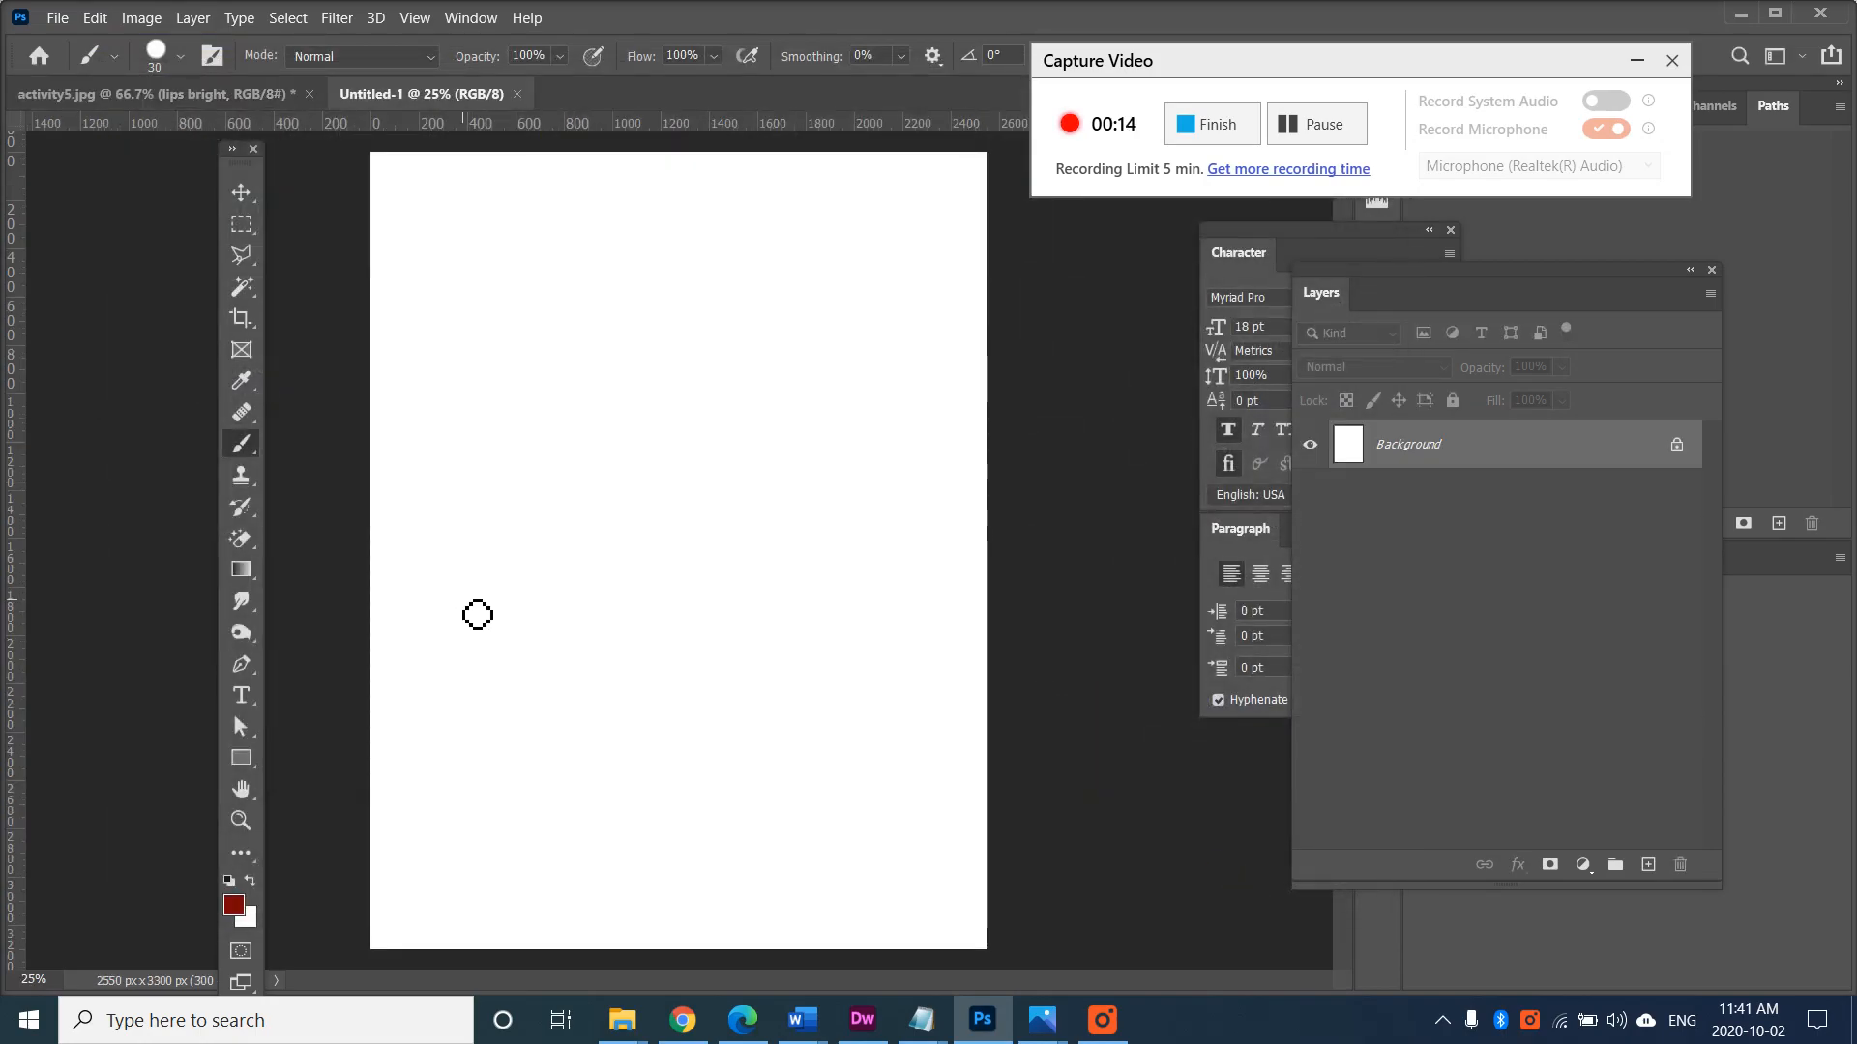
click(242, 770)
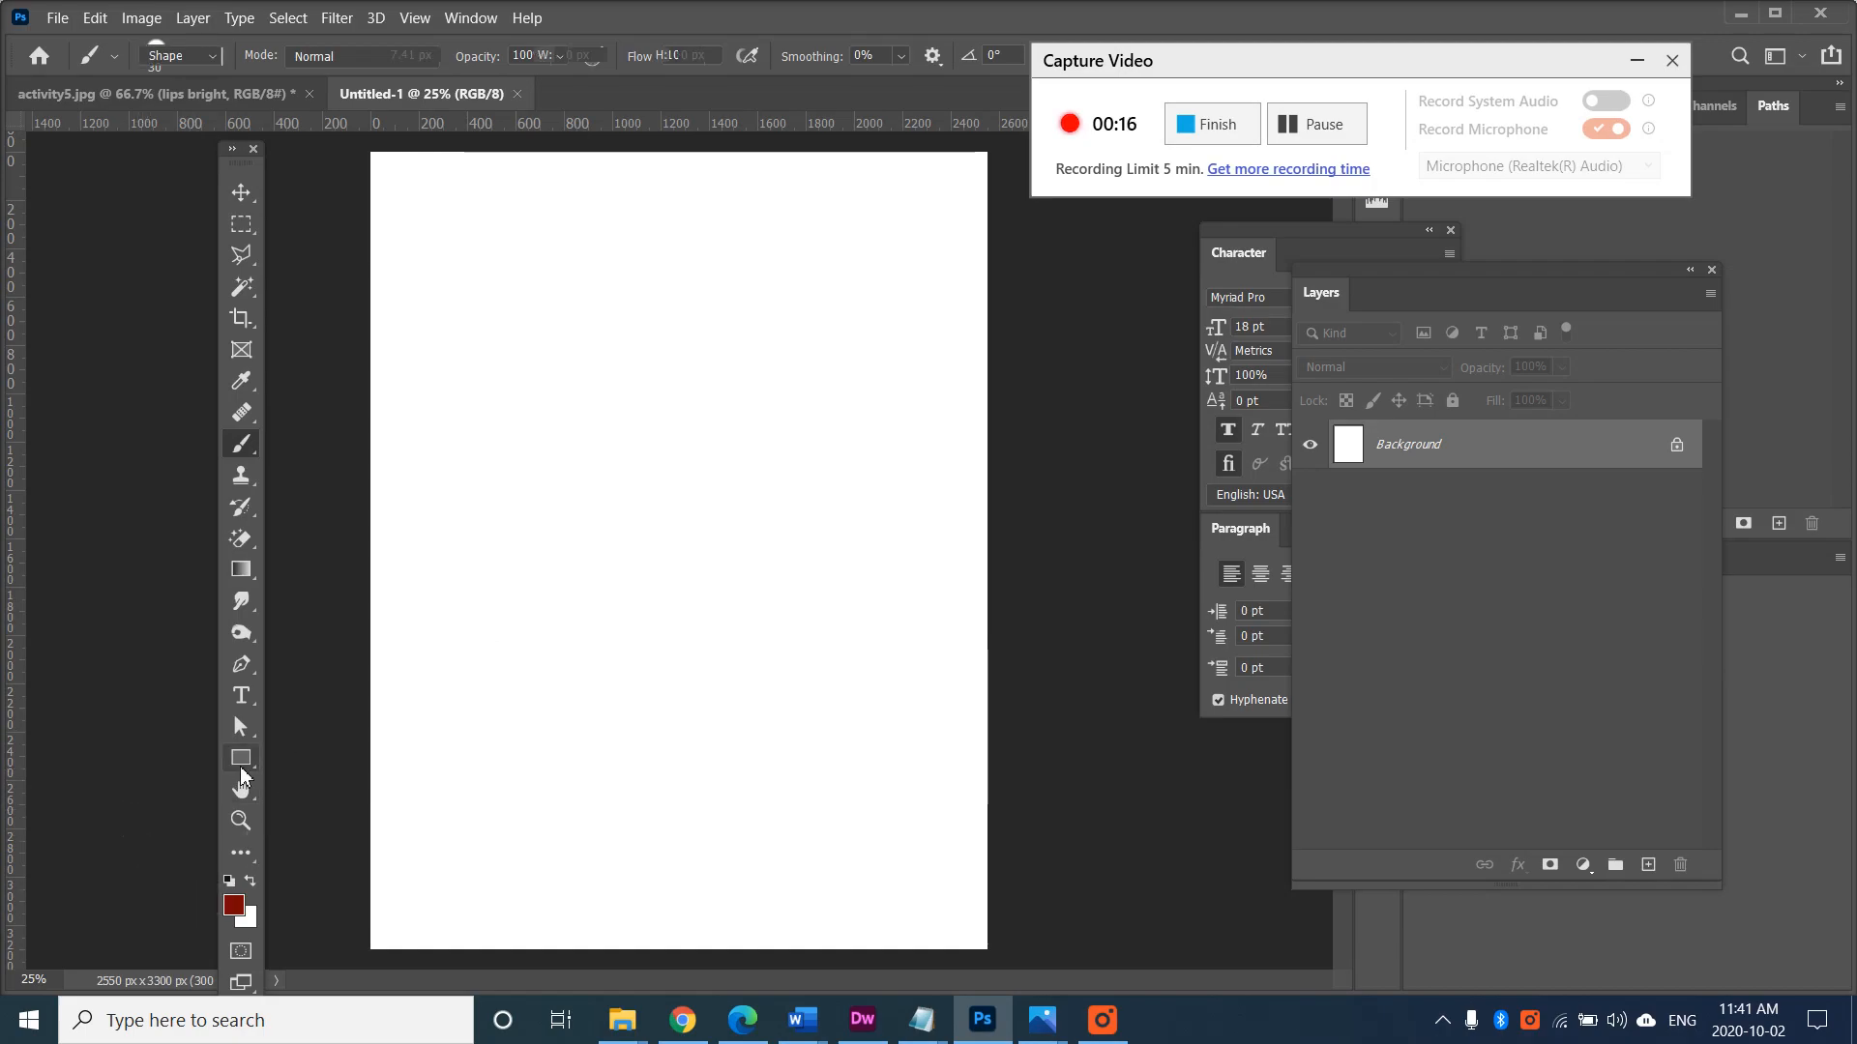
click(319, 758)
drag(499, 363, 828, 592)
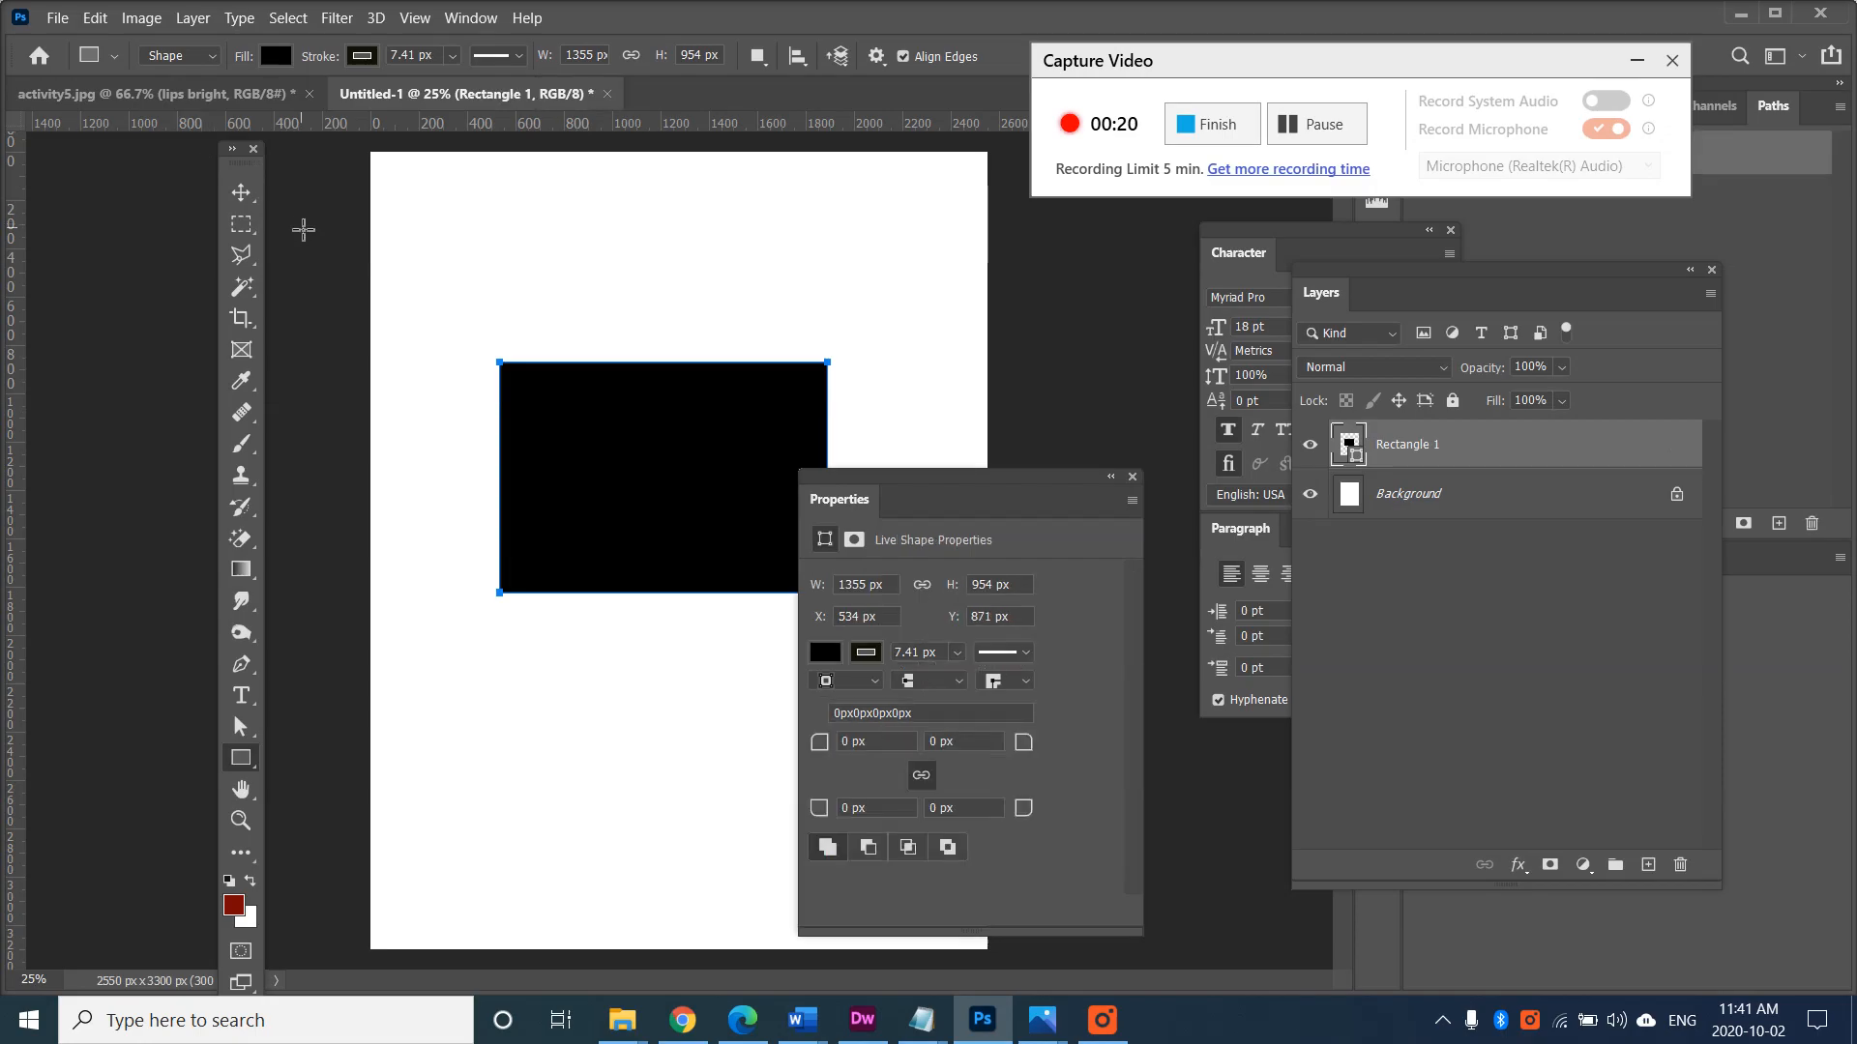
click(246, 194)
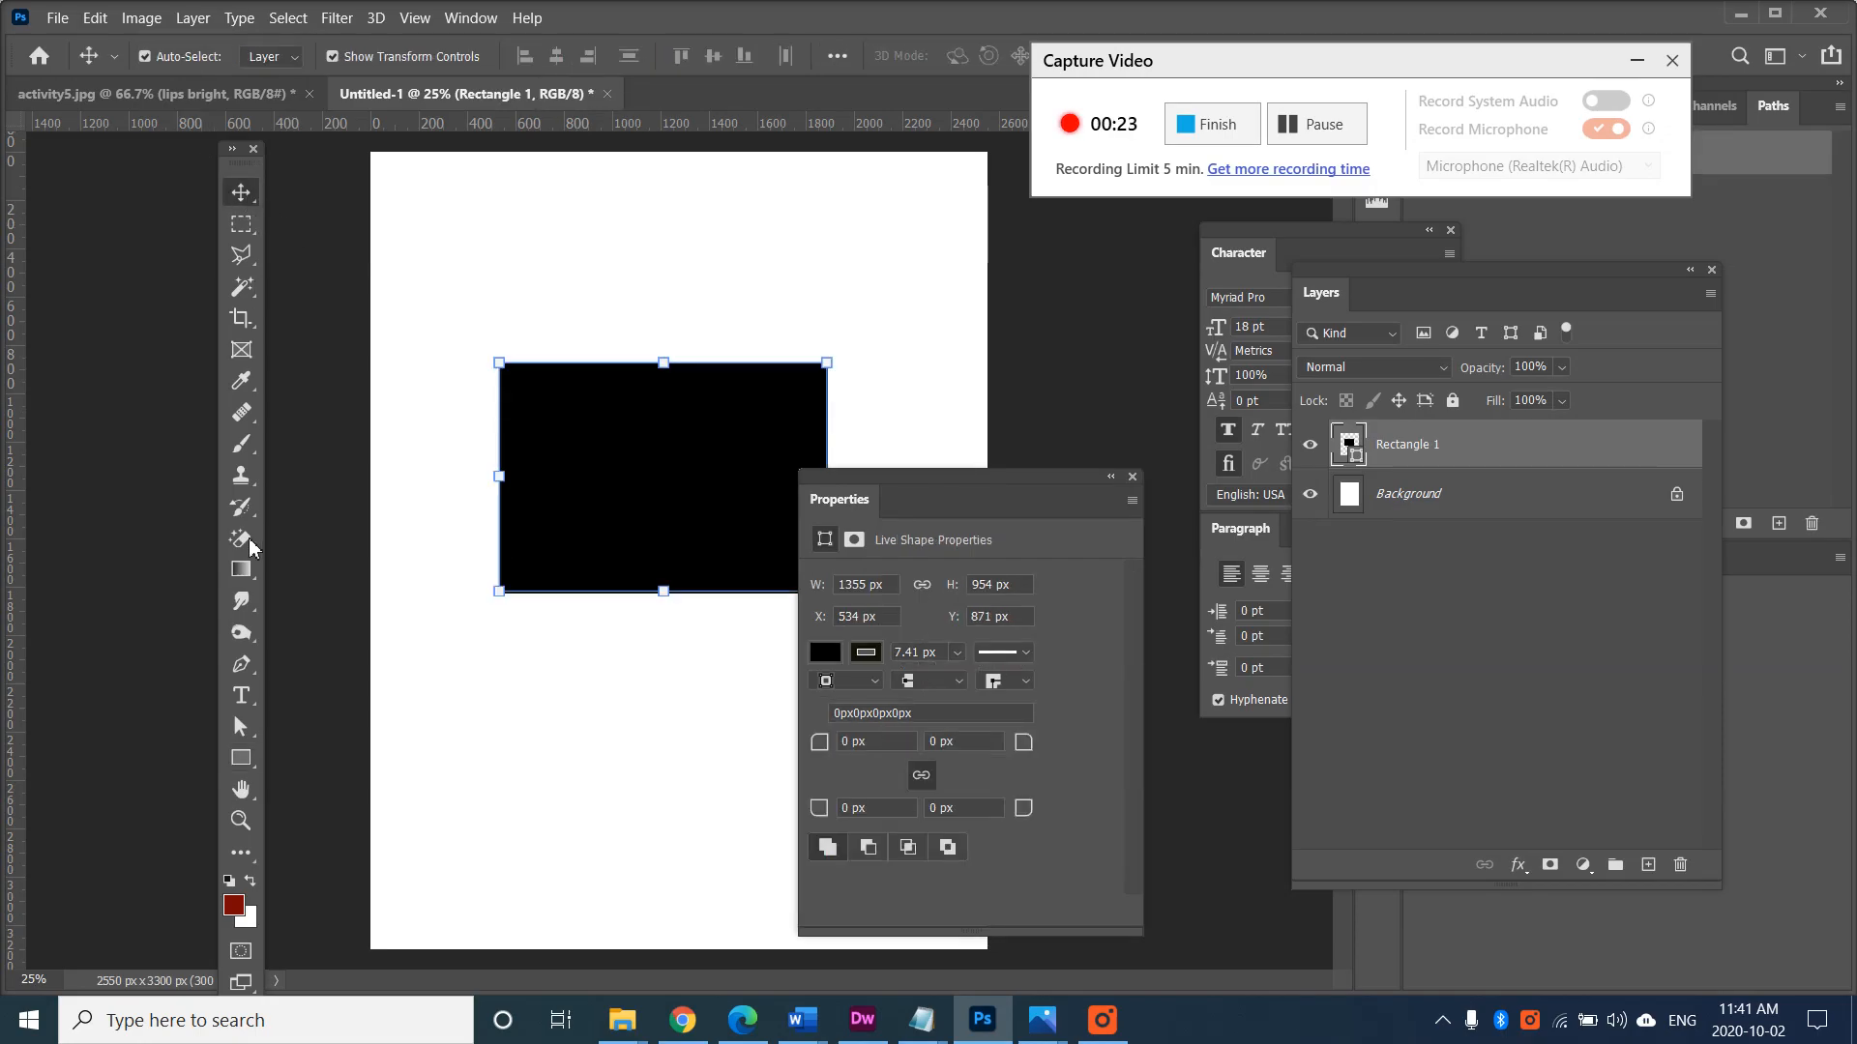
click(244, 695)
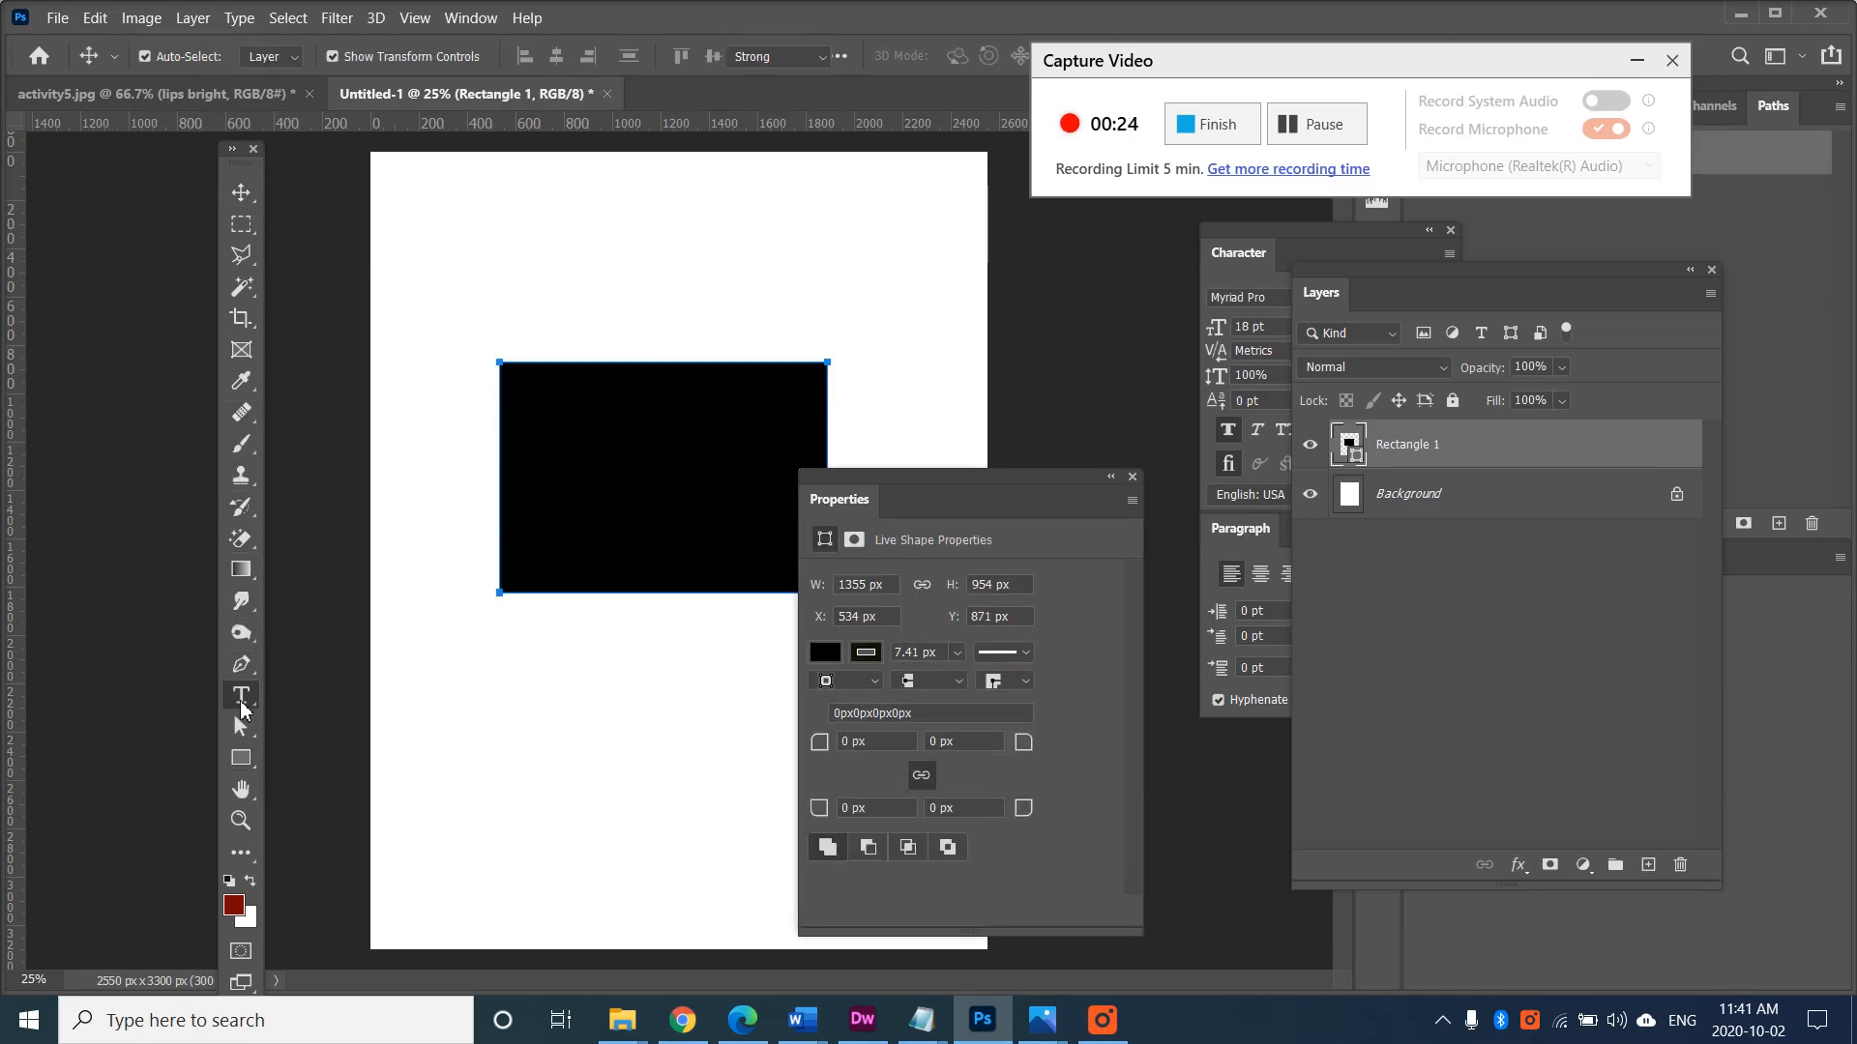
right_click(244, 694)
click(291, 701)
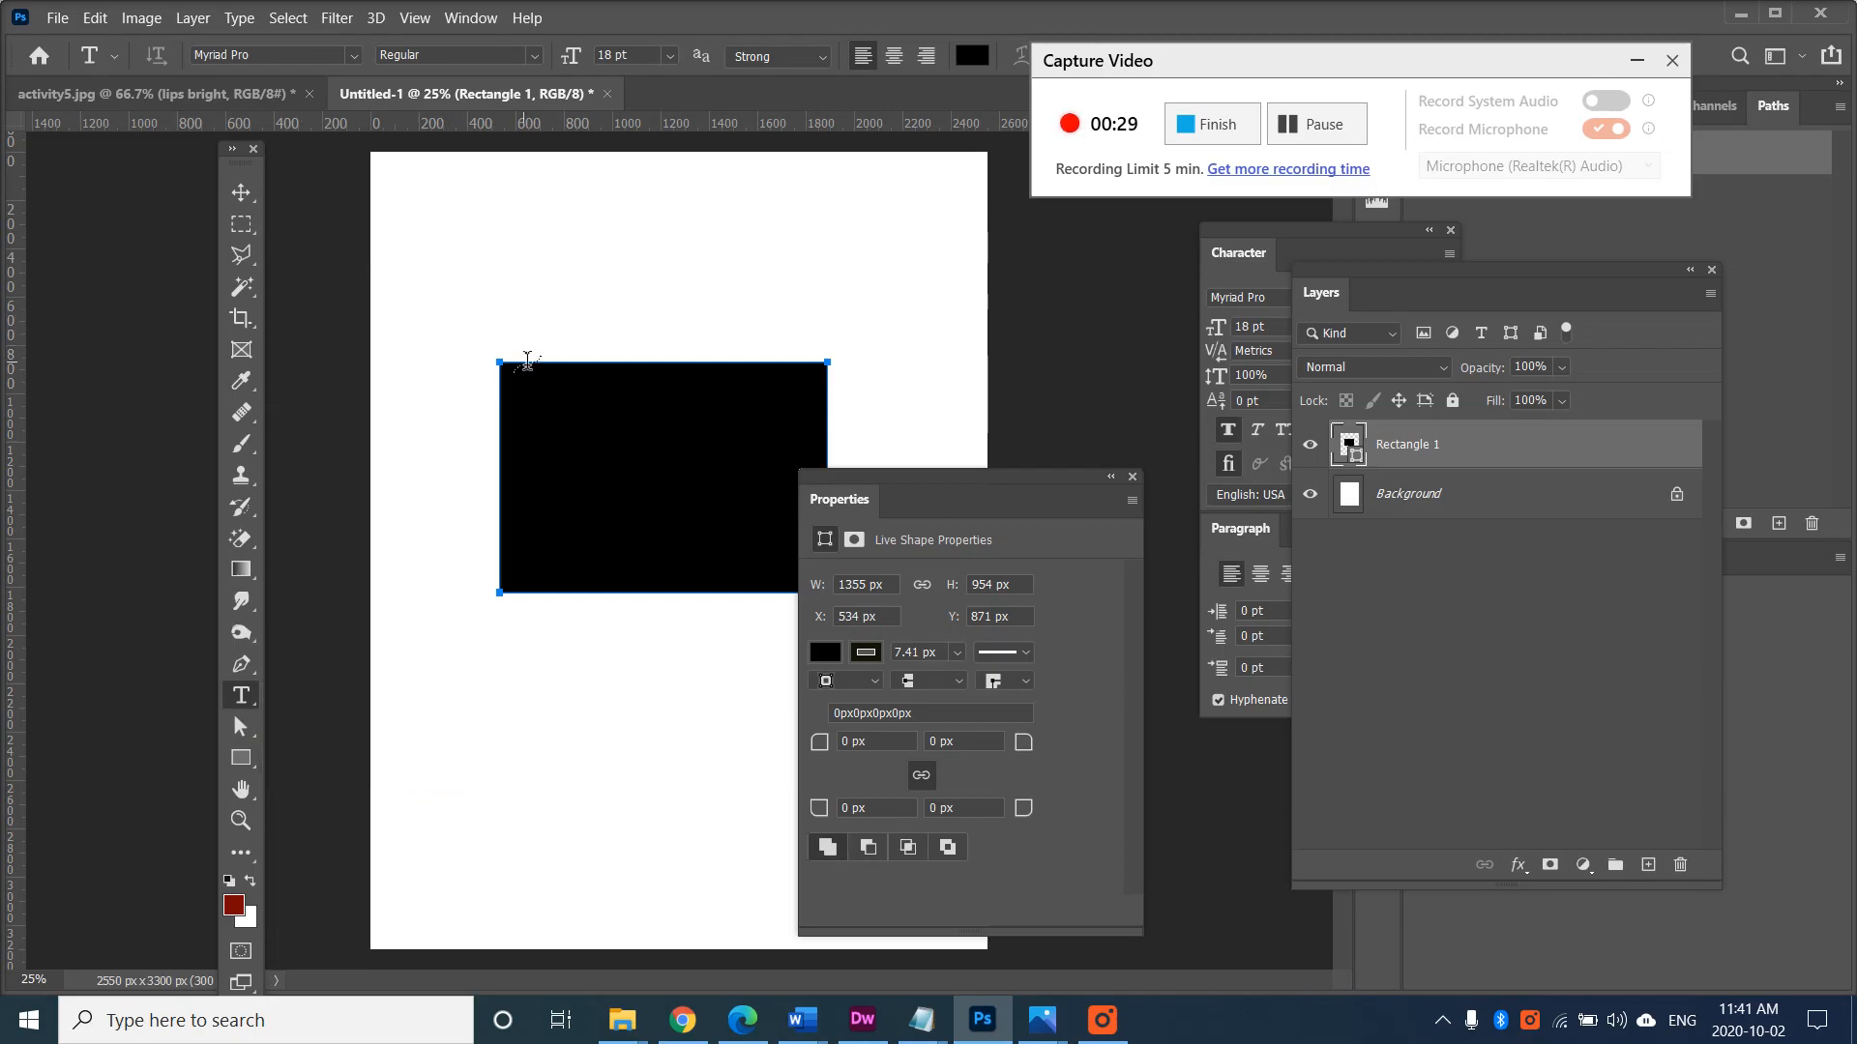
click(242, 192)
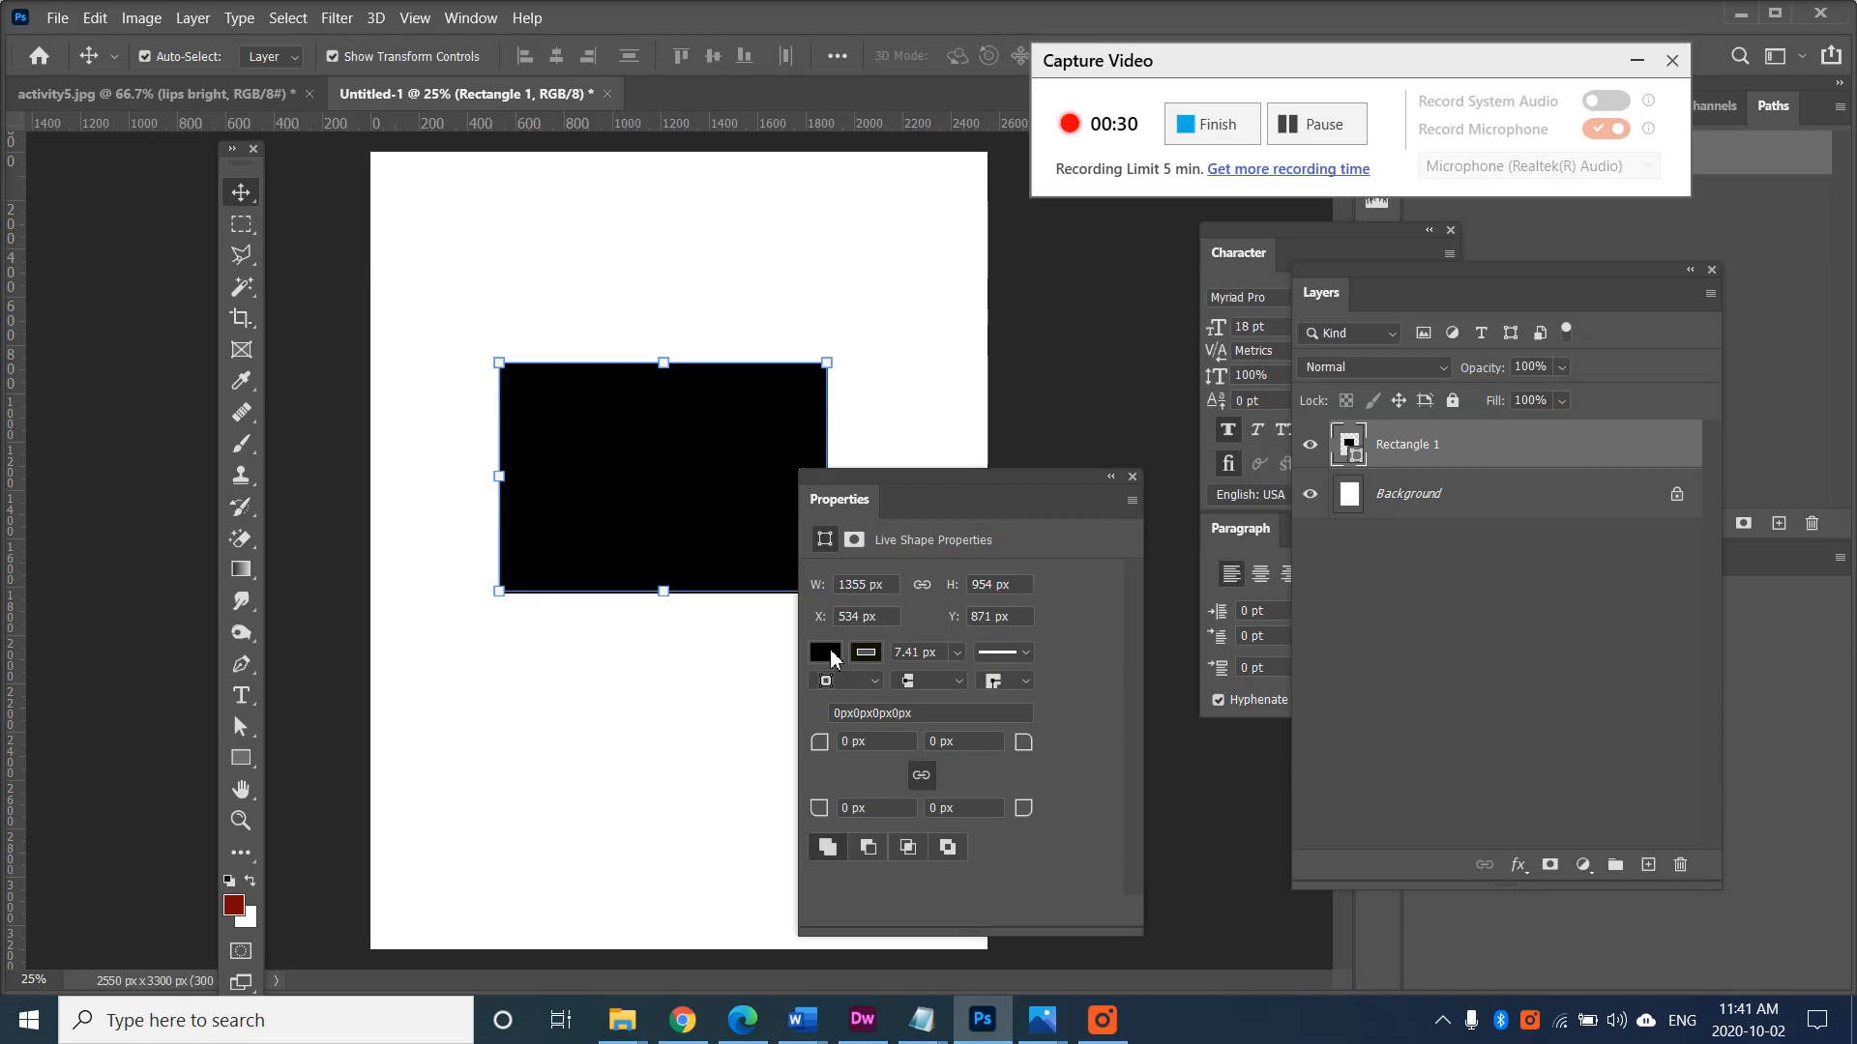
Fill the rectangle with the RGB yellow swatch, cancel any new-rectangle prompt and put the shape properties away
click(241, 759)
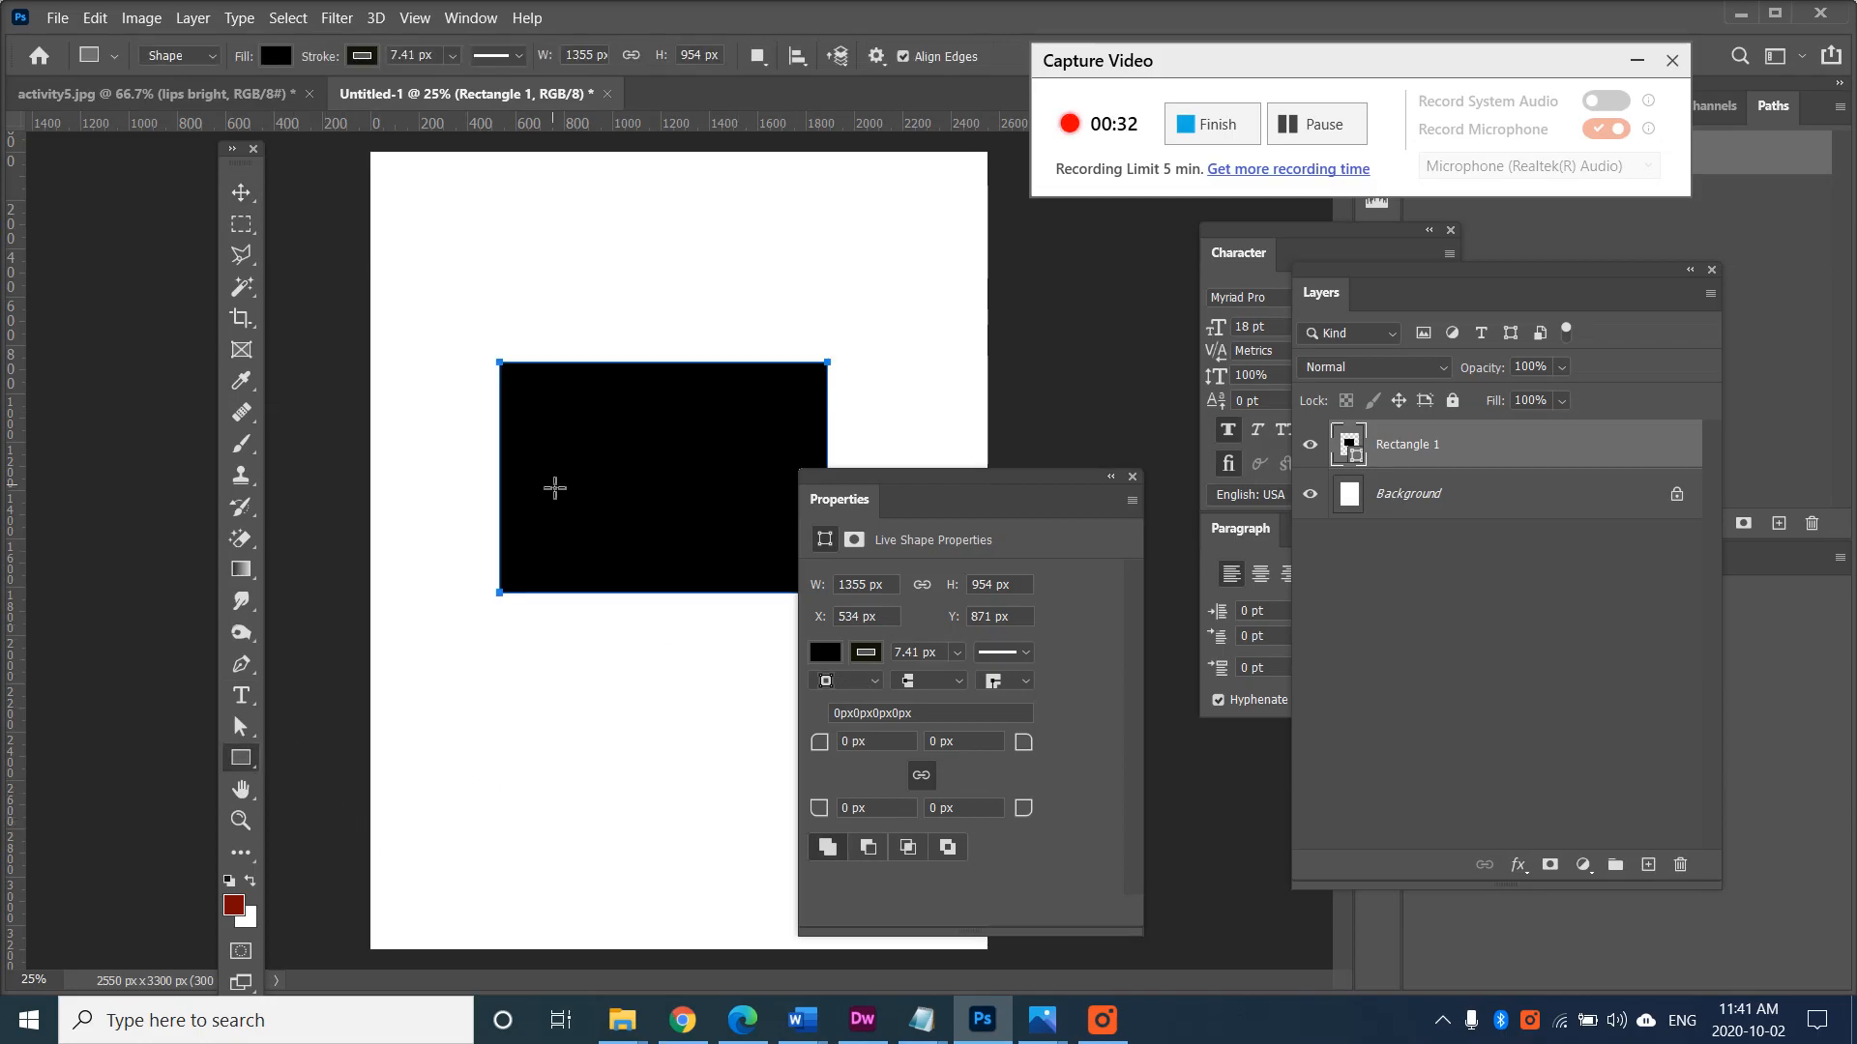
click(832, 652)
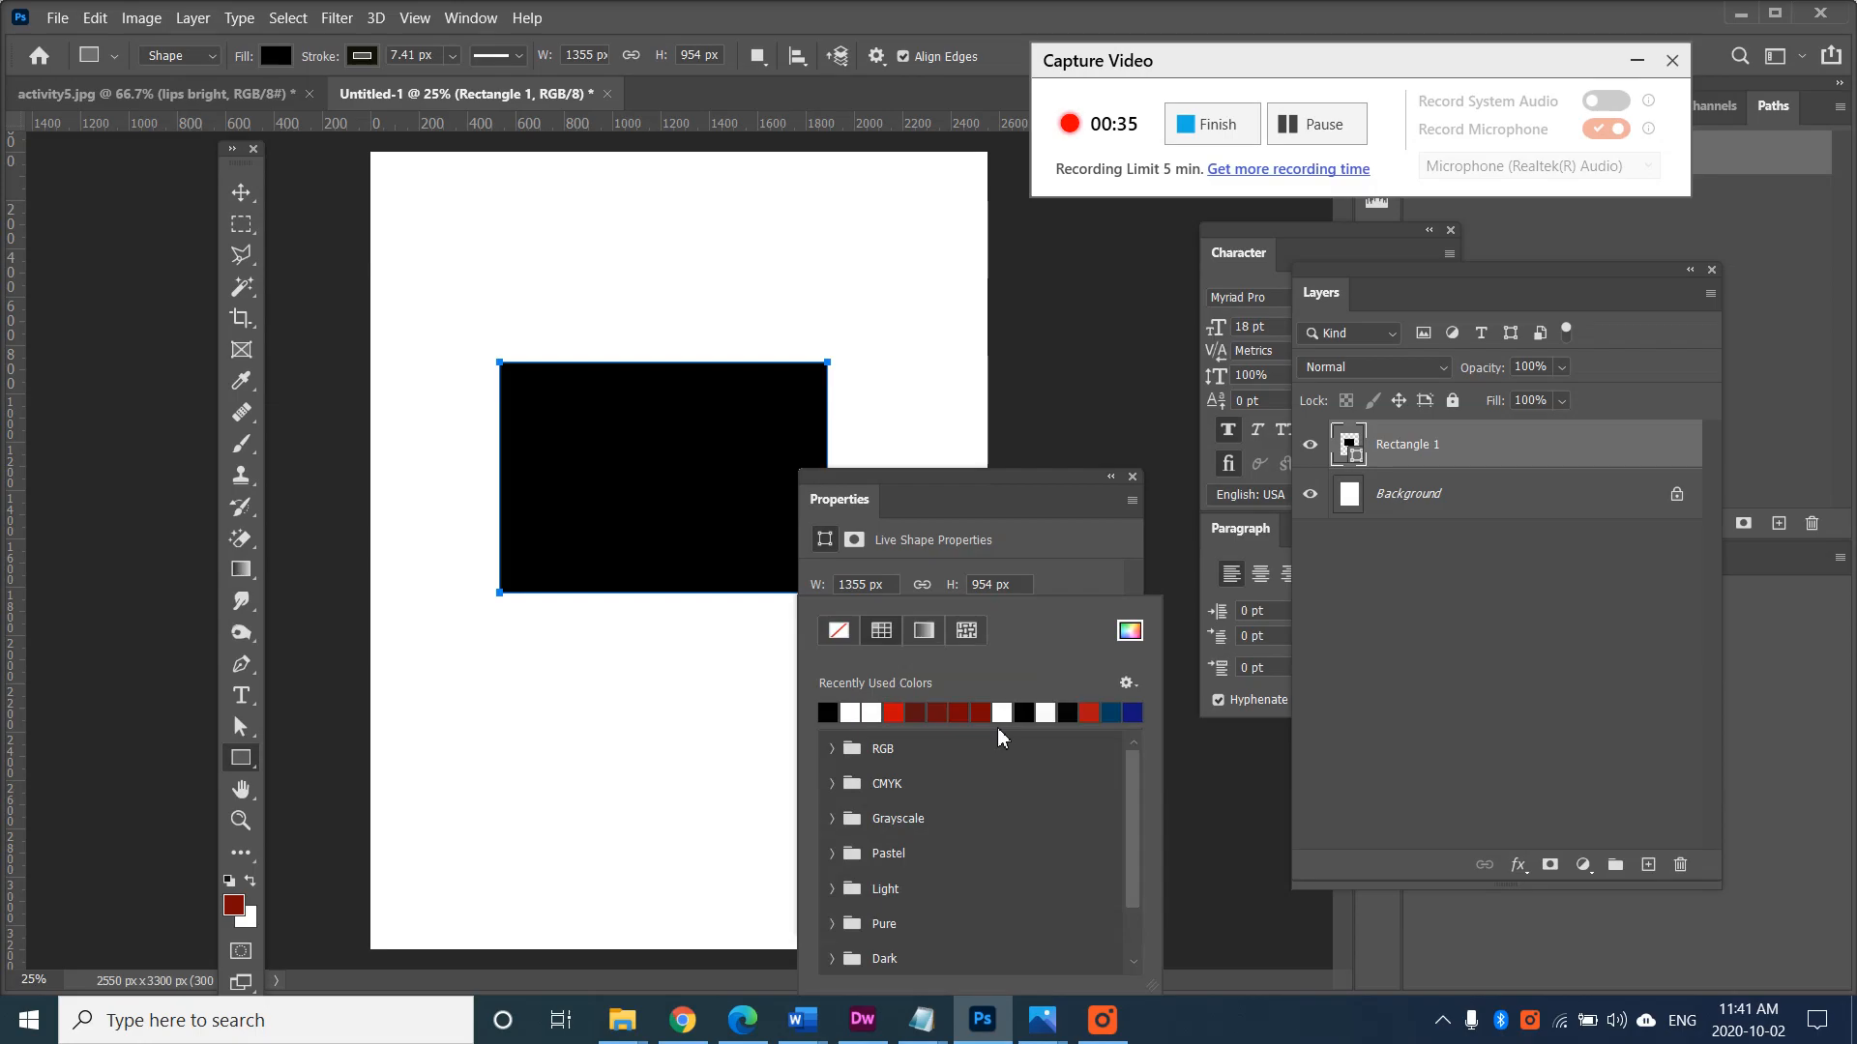
click(275, 56)
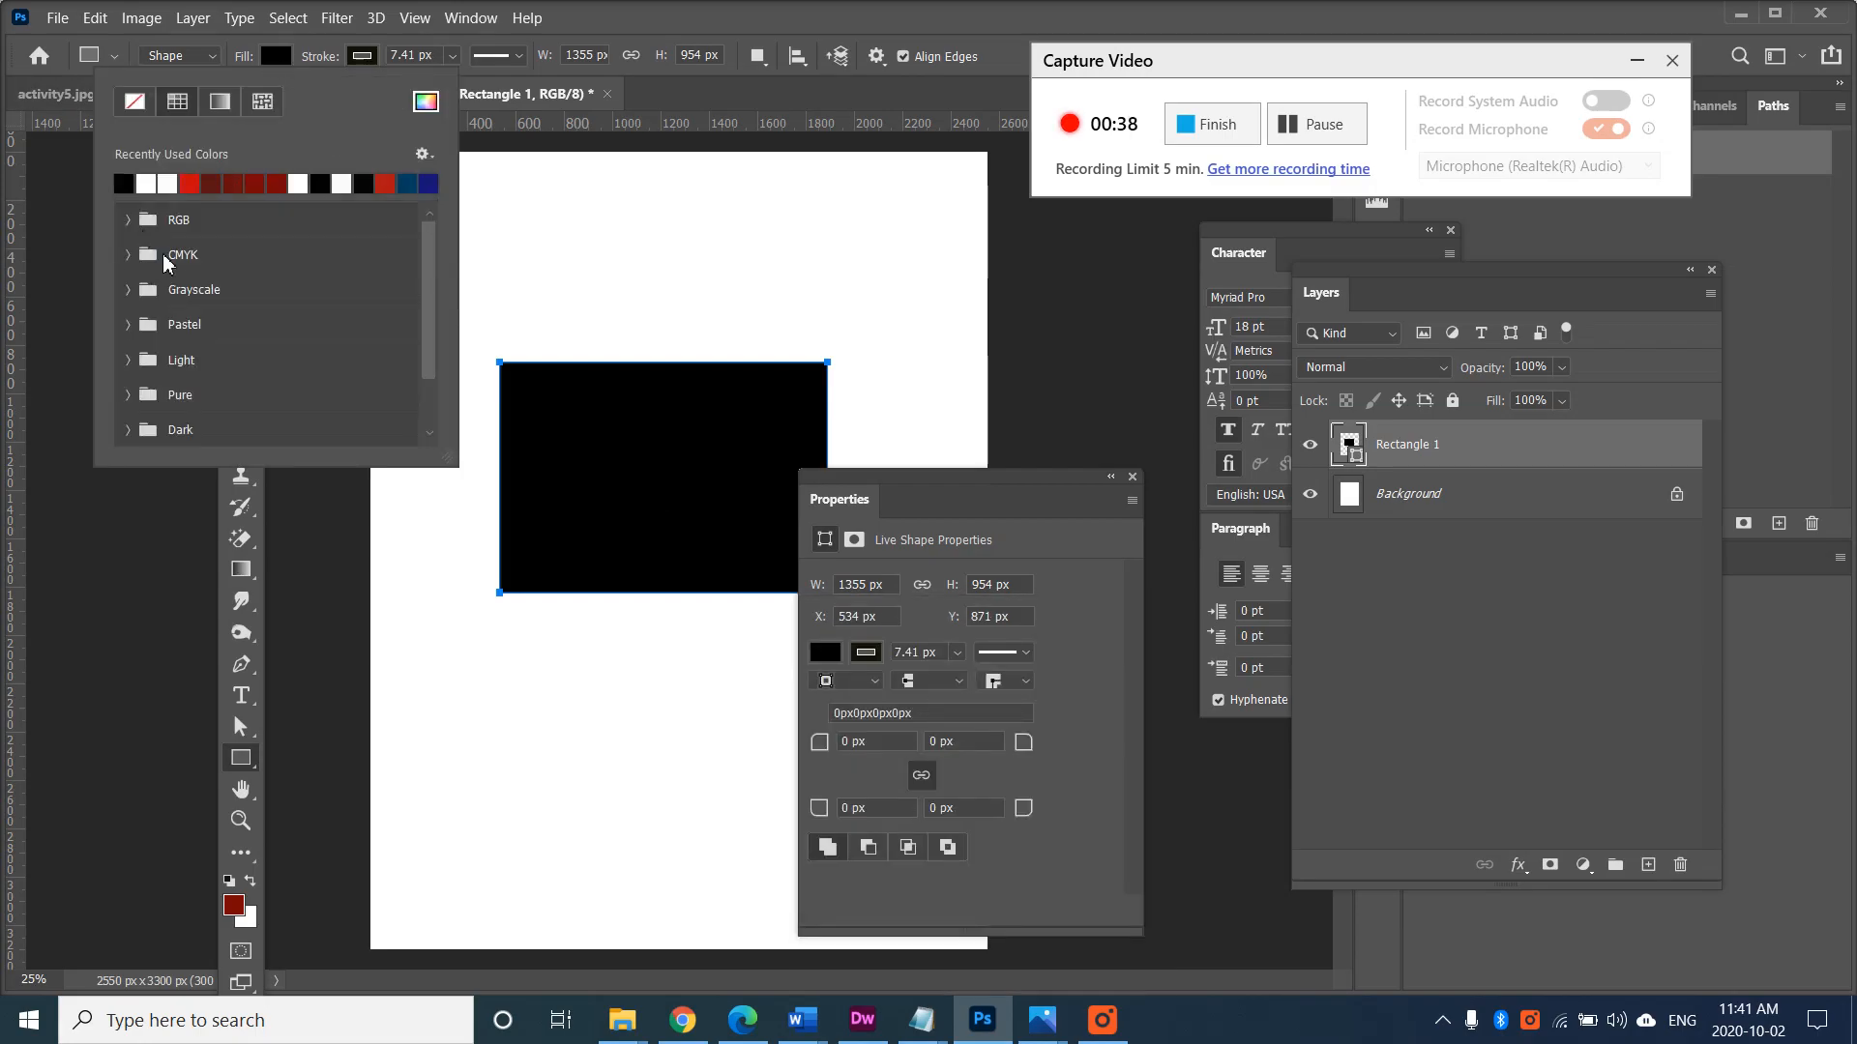
click(130, 221)
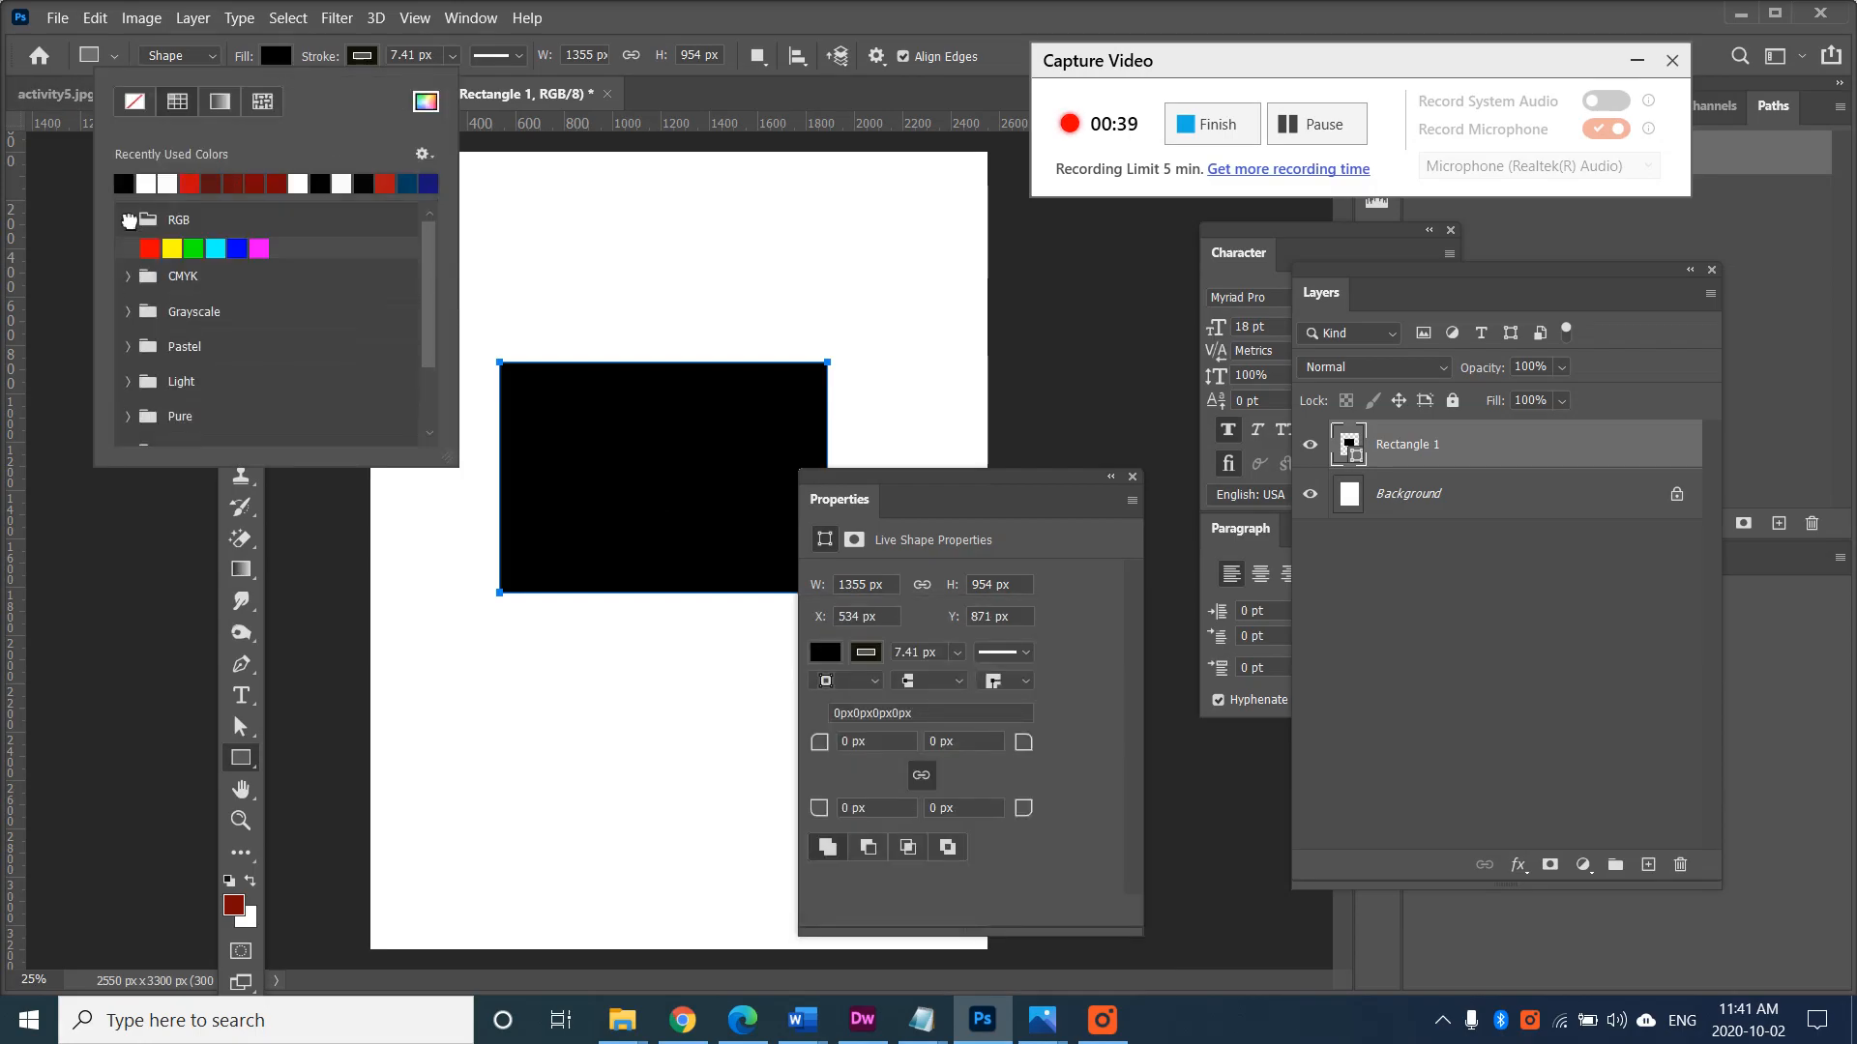
click(172, 249)
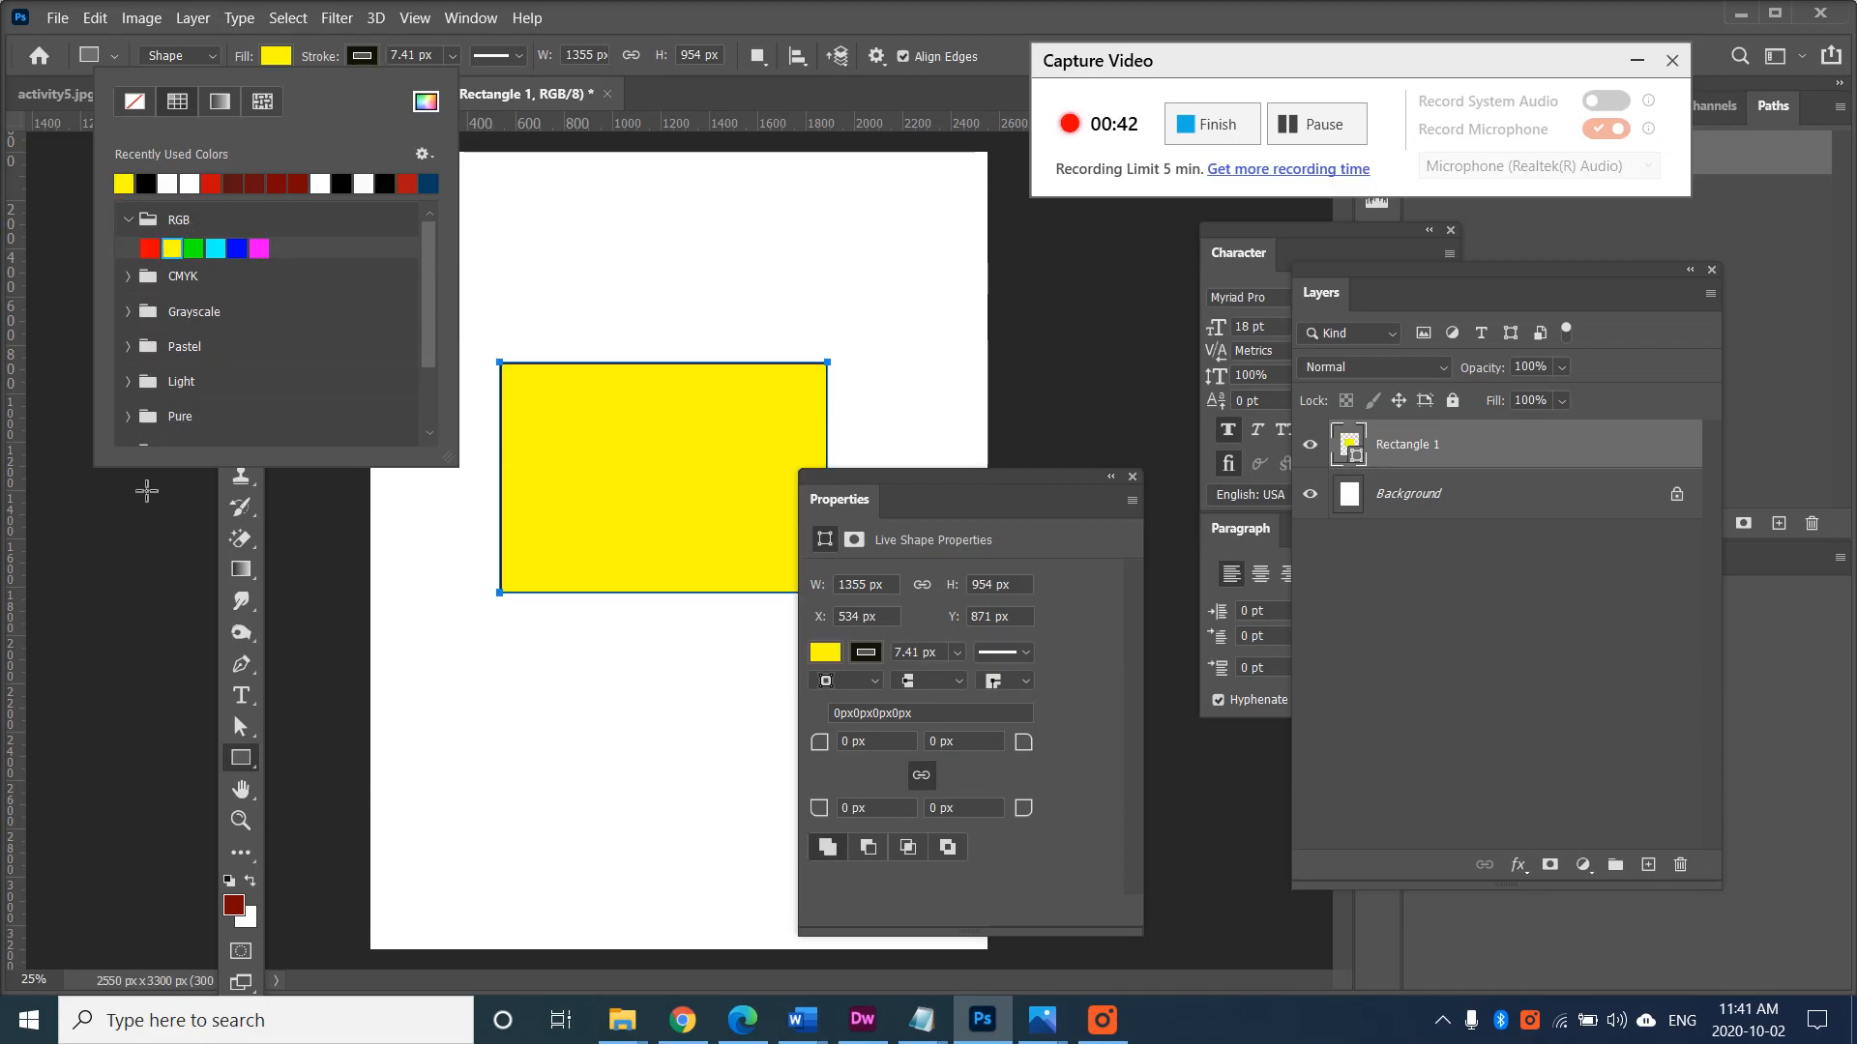
click(148, 537)
click(148, 537)
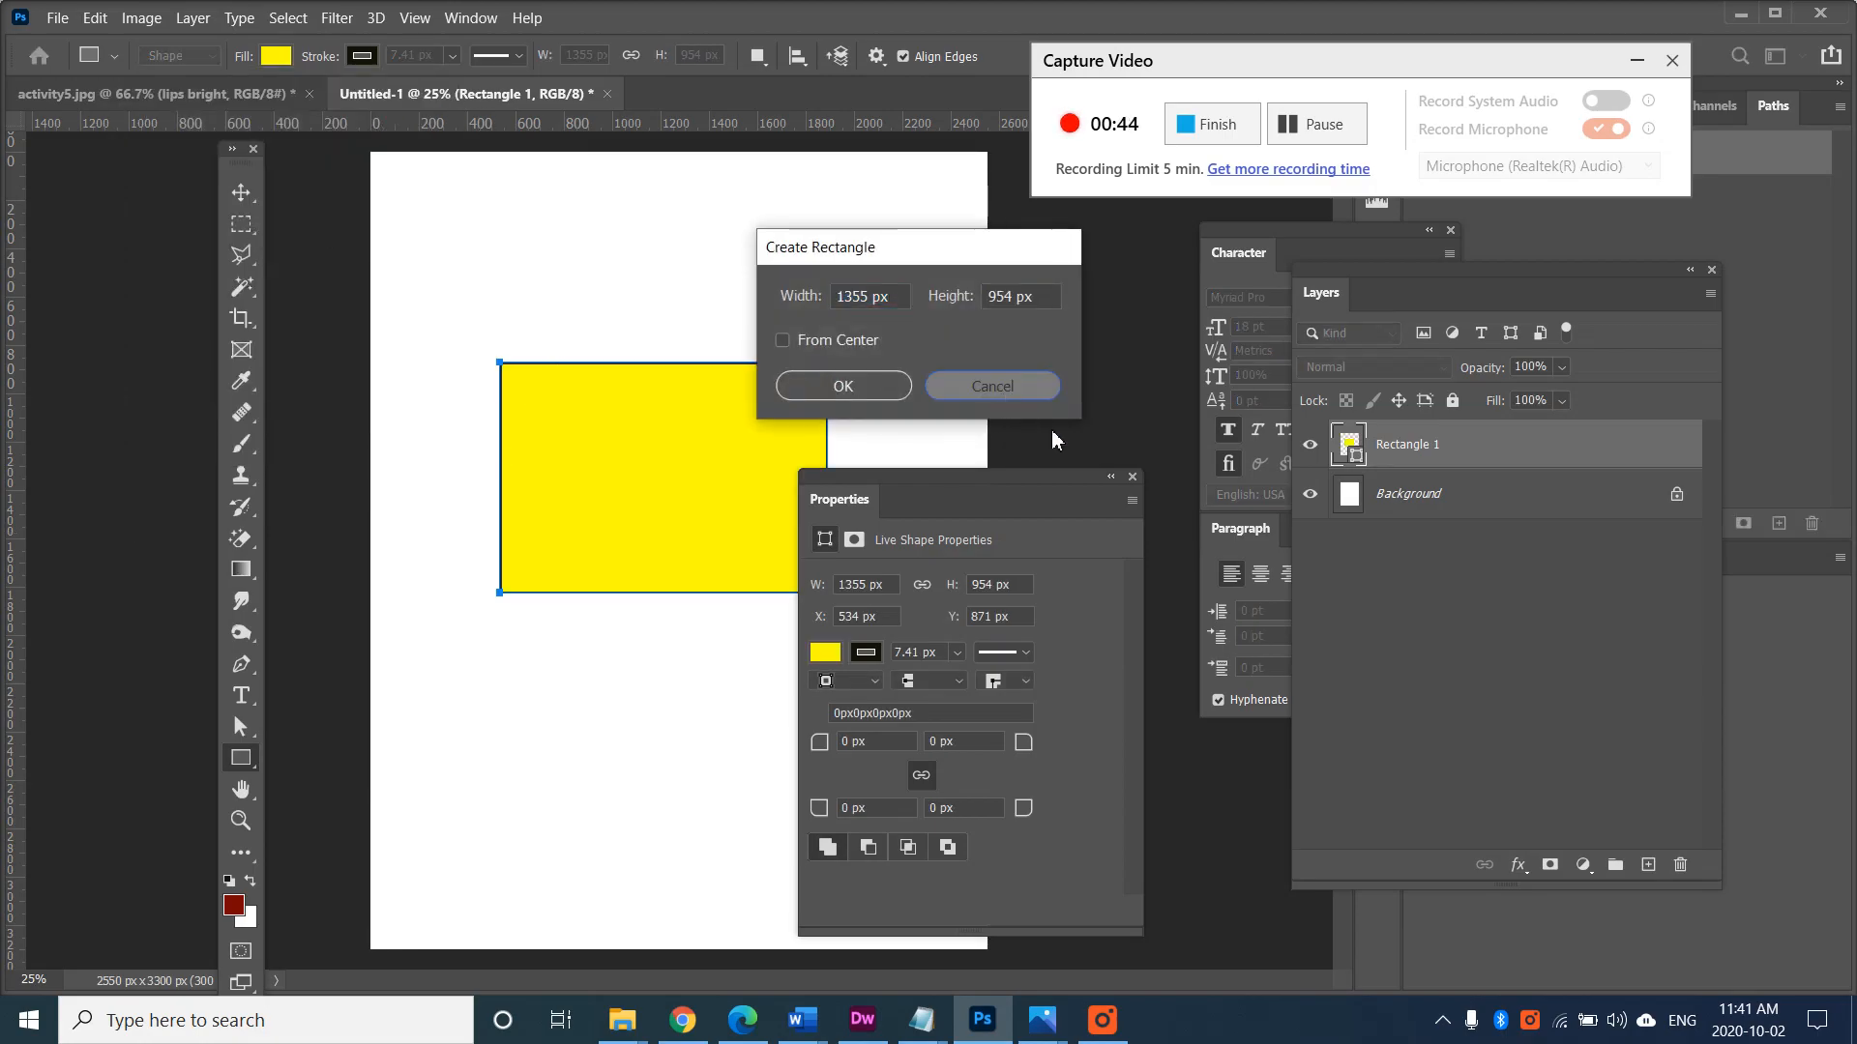
key(Escape)
click(1132, 477)
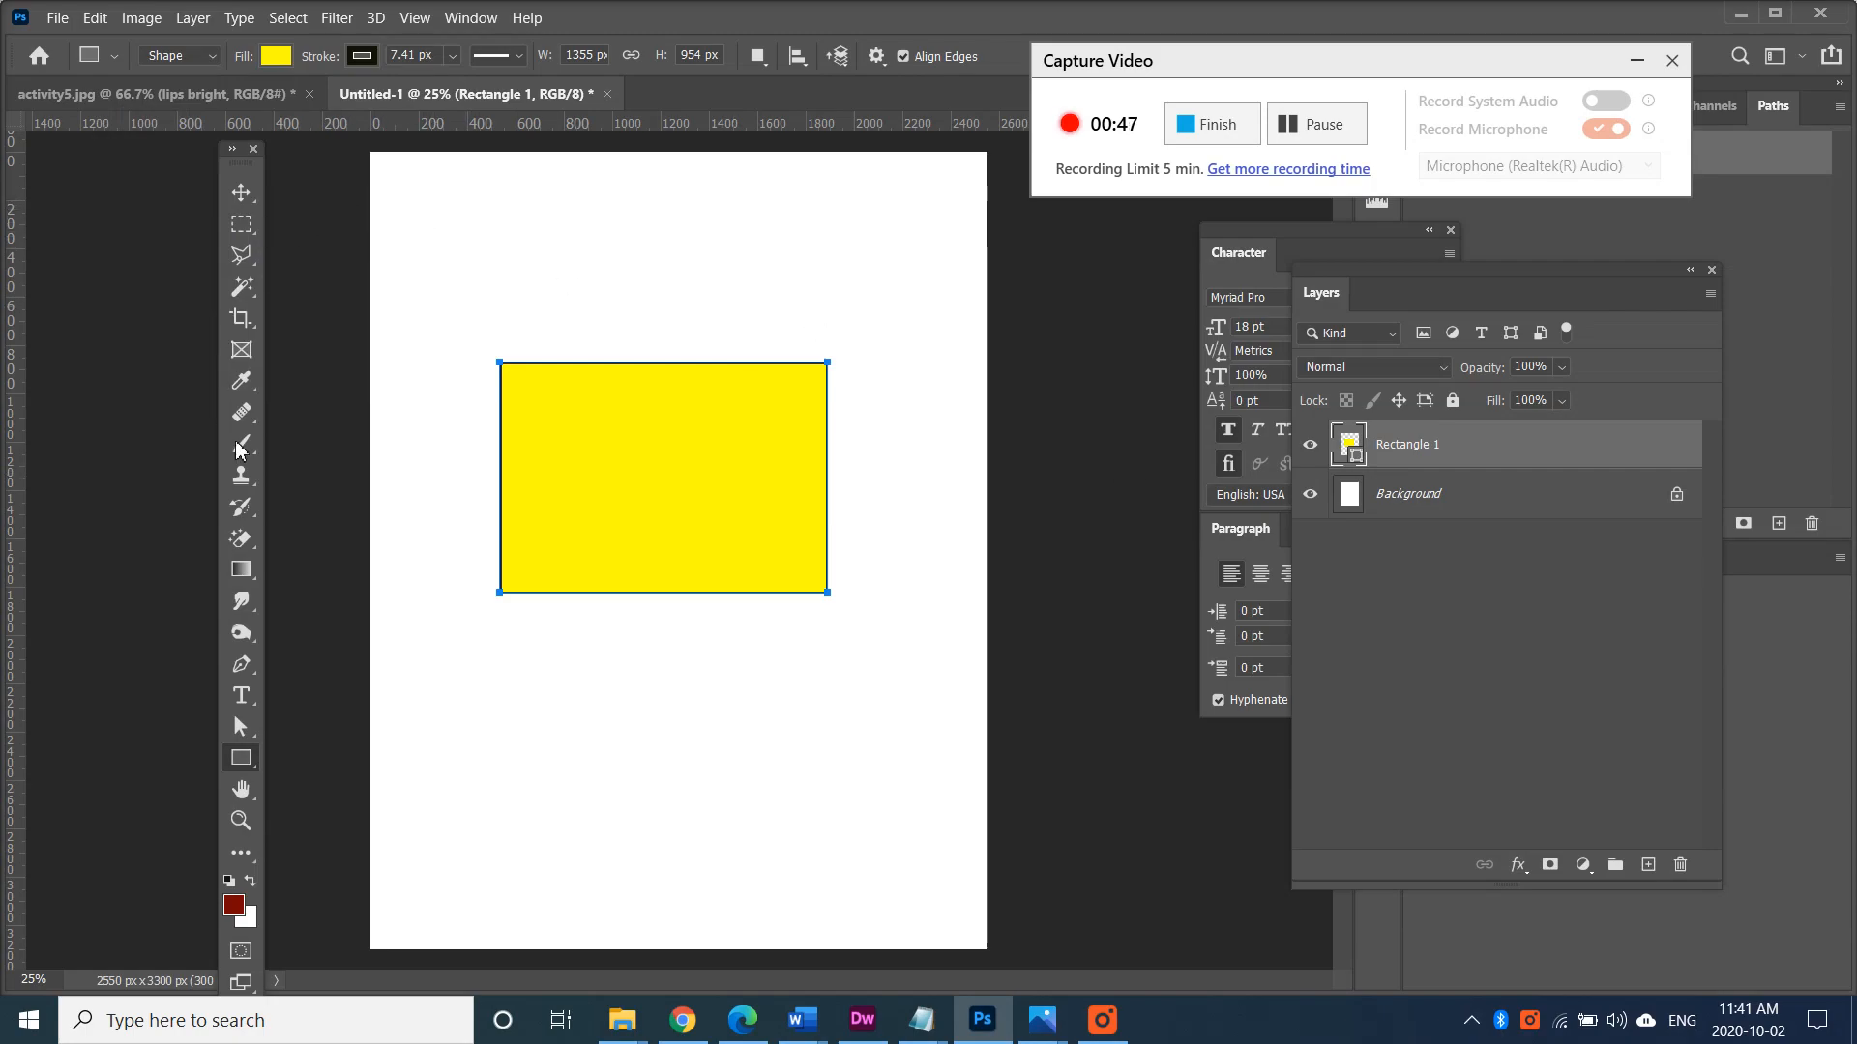
Place Lorem ipsum placeholder type along the rectangle's outline, starting near its upper-left corner, and commit it
click(241, 695)
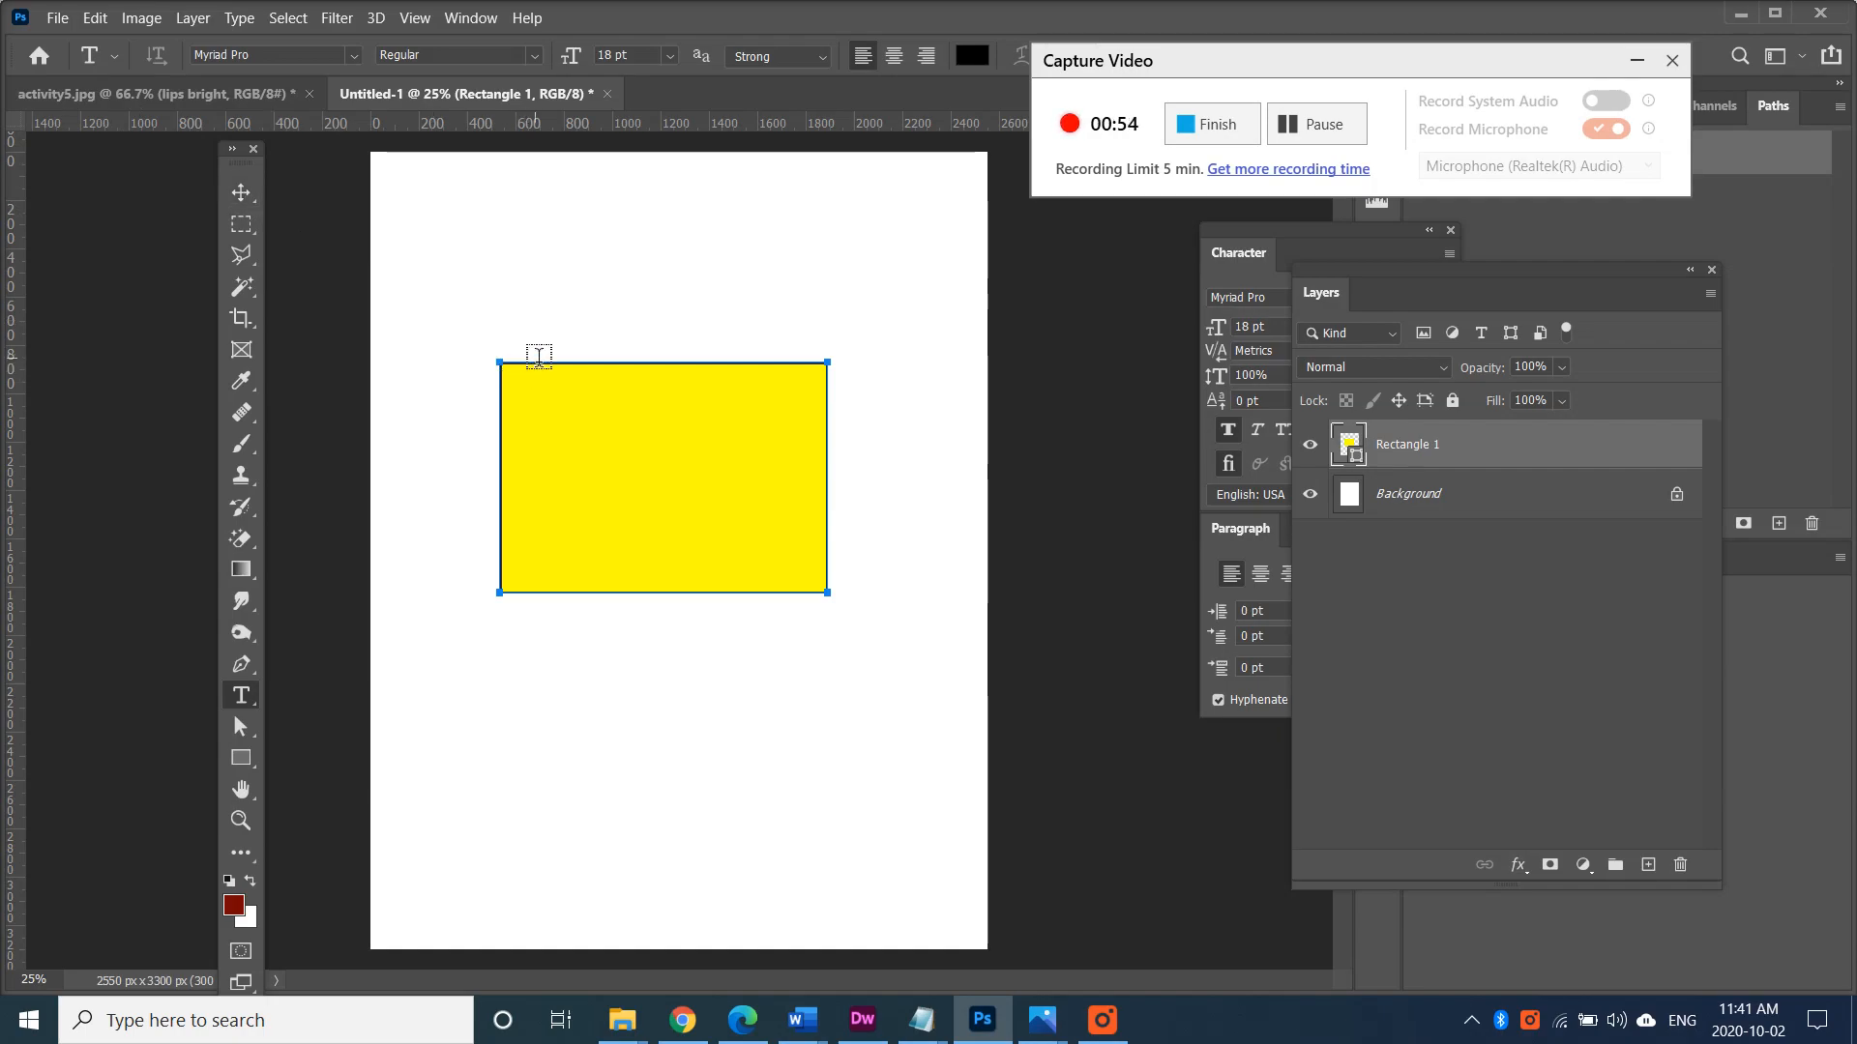
key(ctrl+plus)
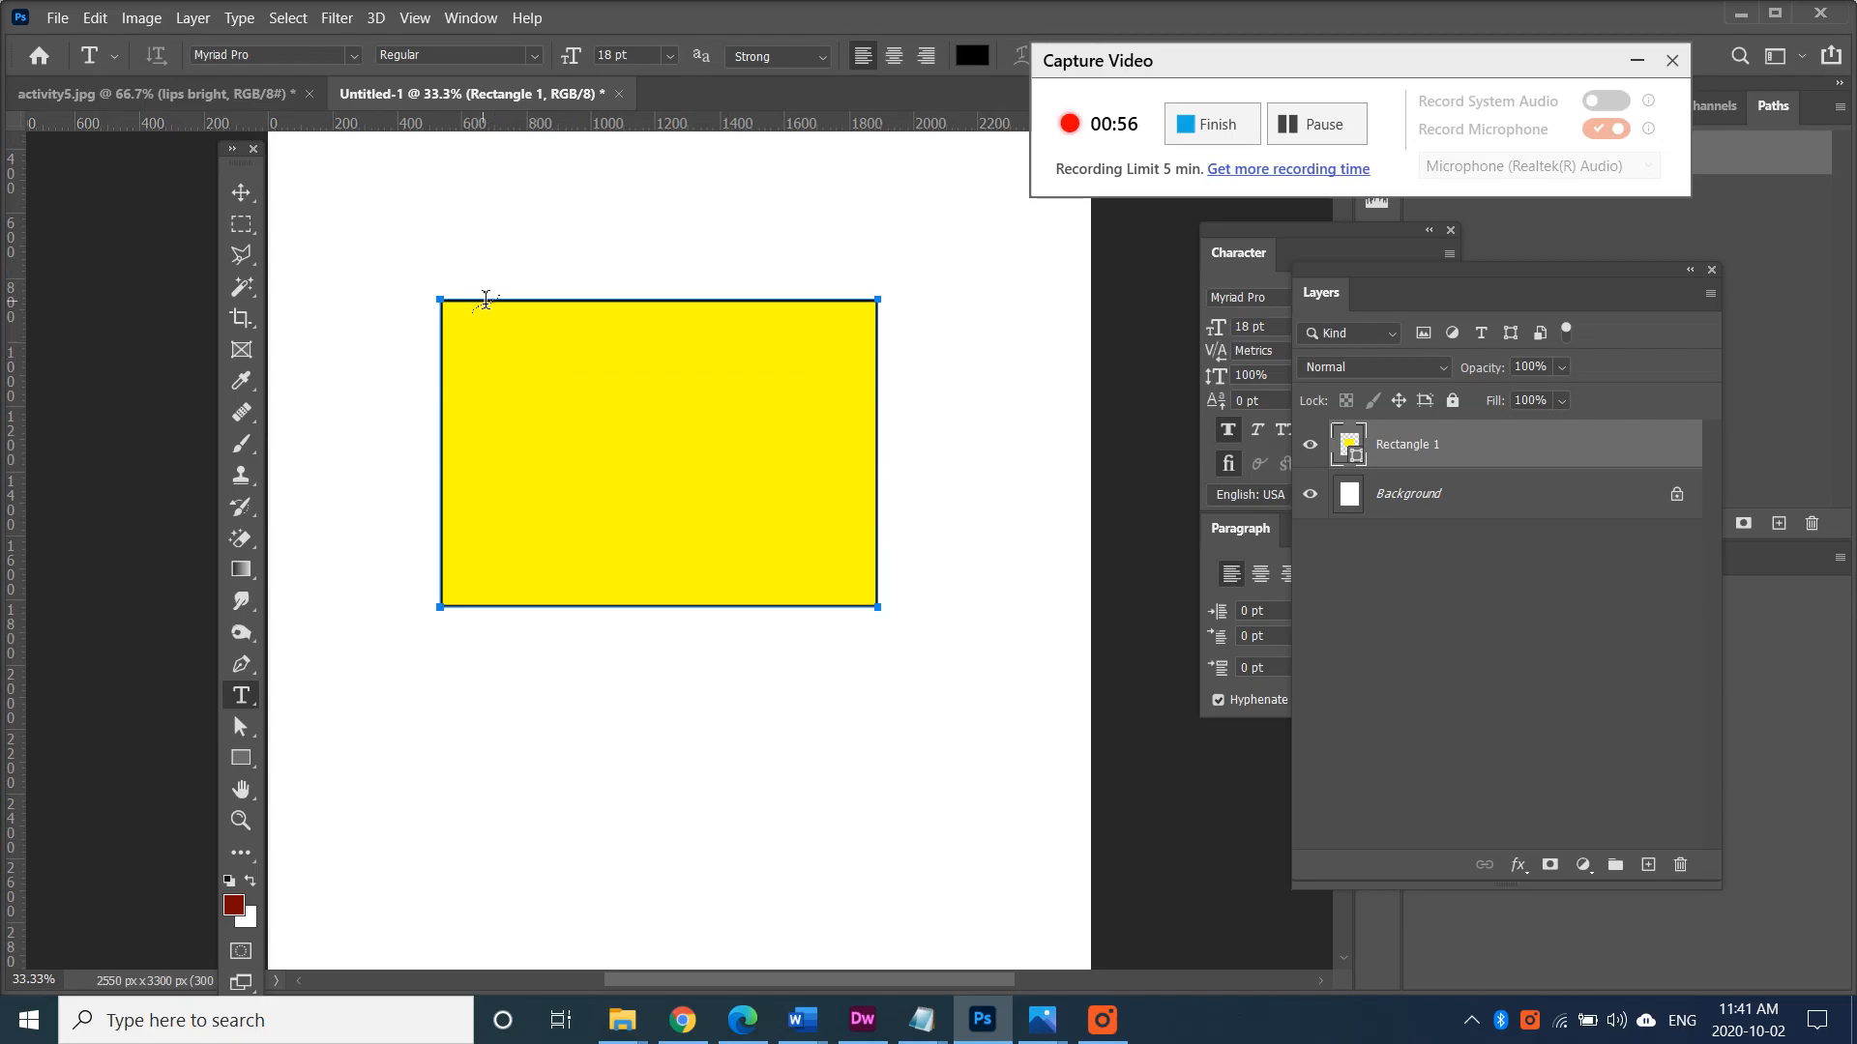
click(464, 300)
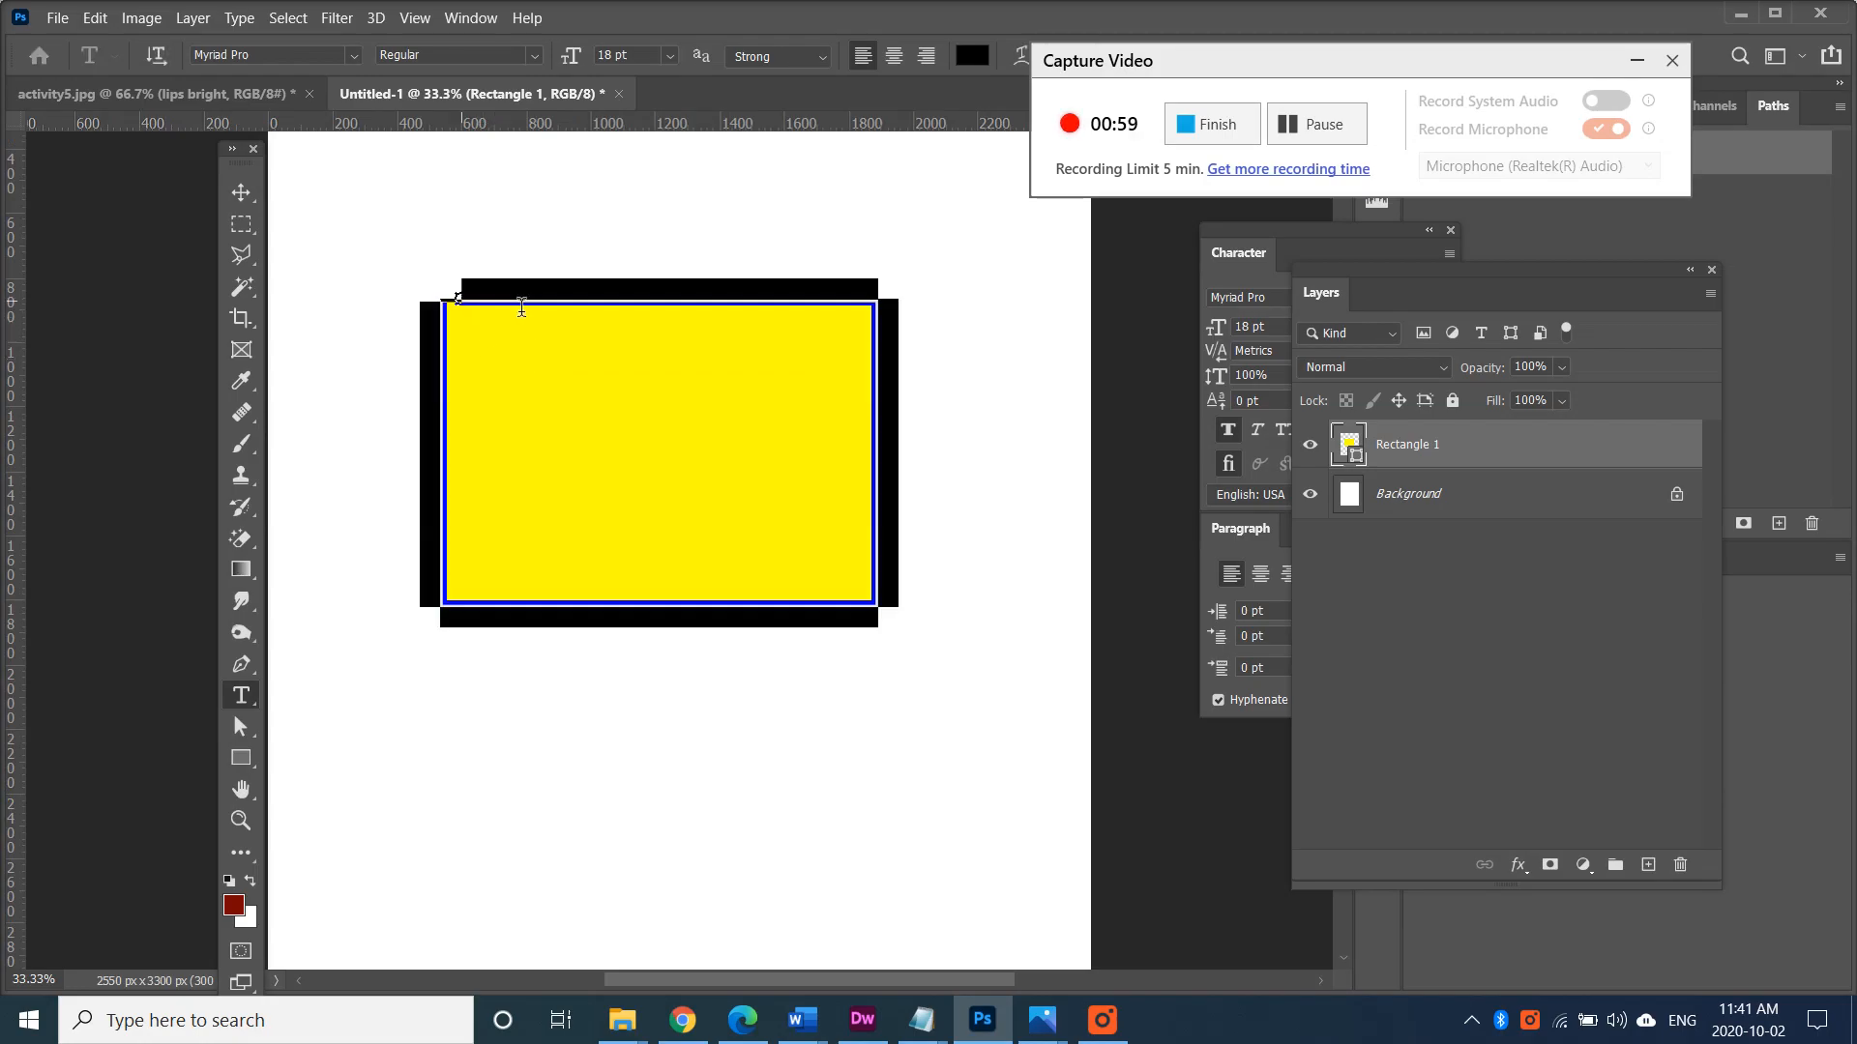
click(249, 199)
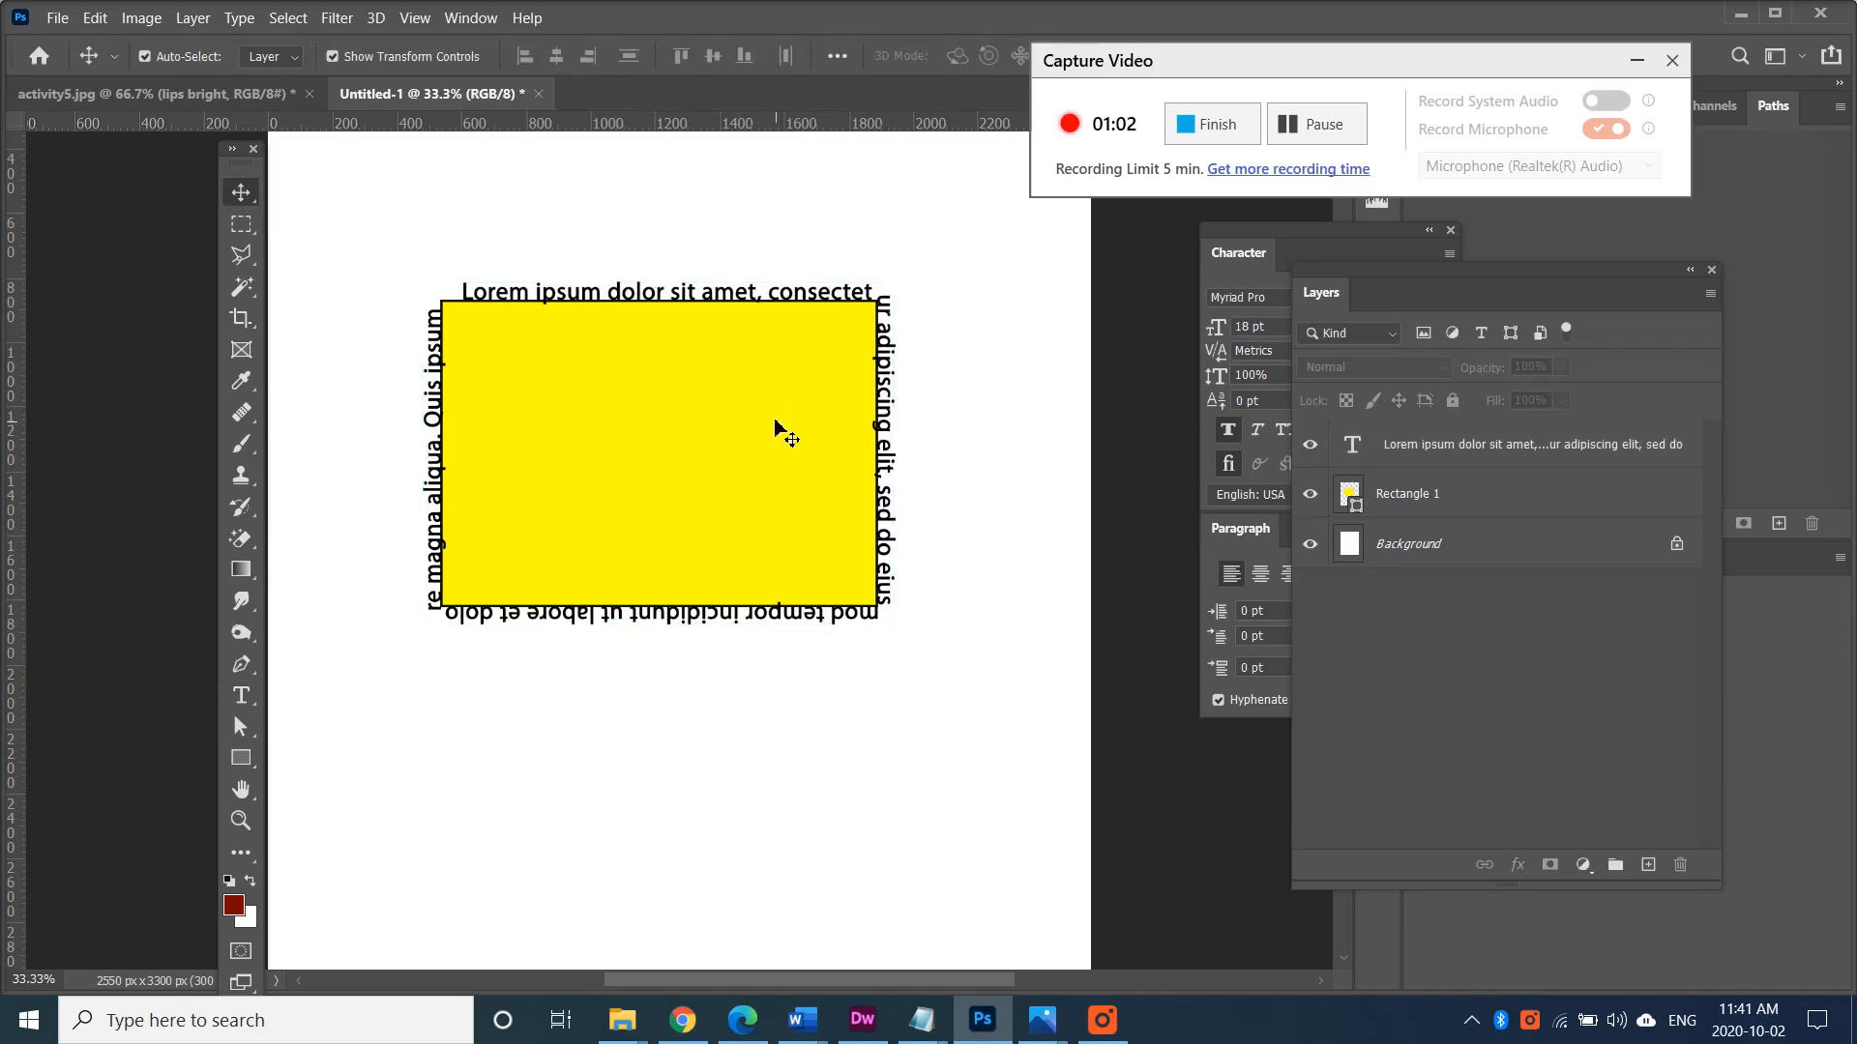
Switch to Photos and examine how the text follows a path around the girl in examplecopy.jpg
click(1038, 1023)
click(800, 921)
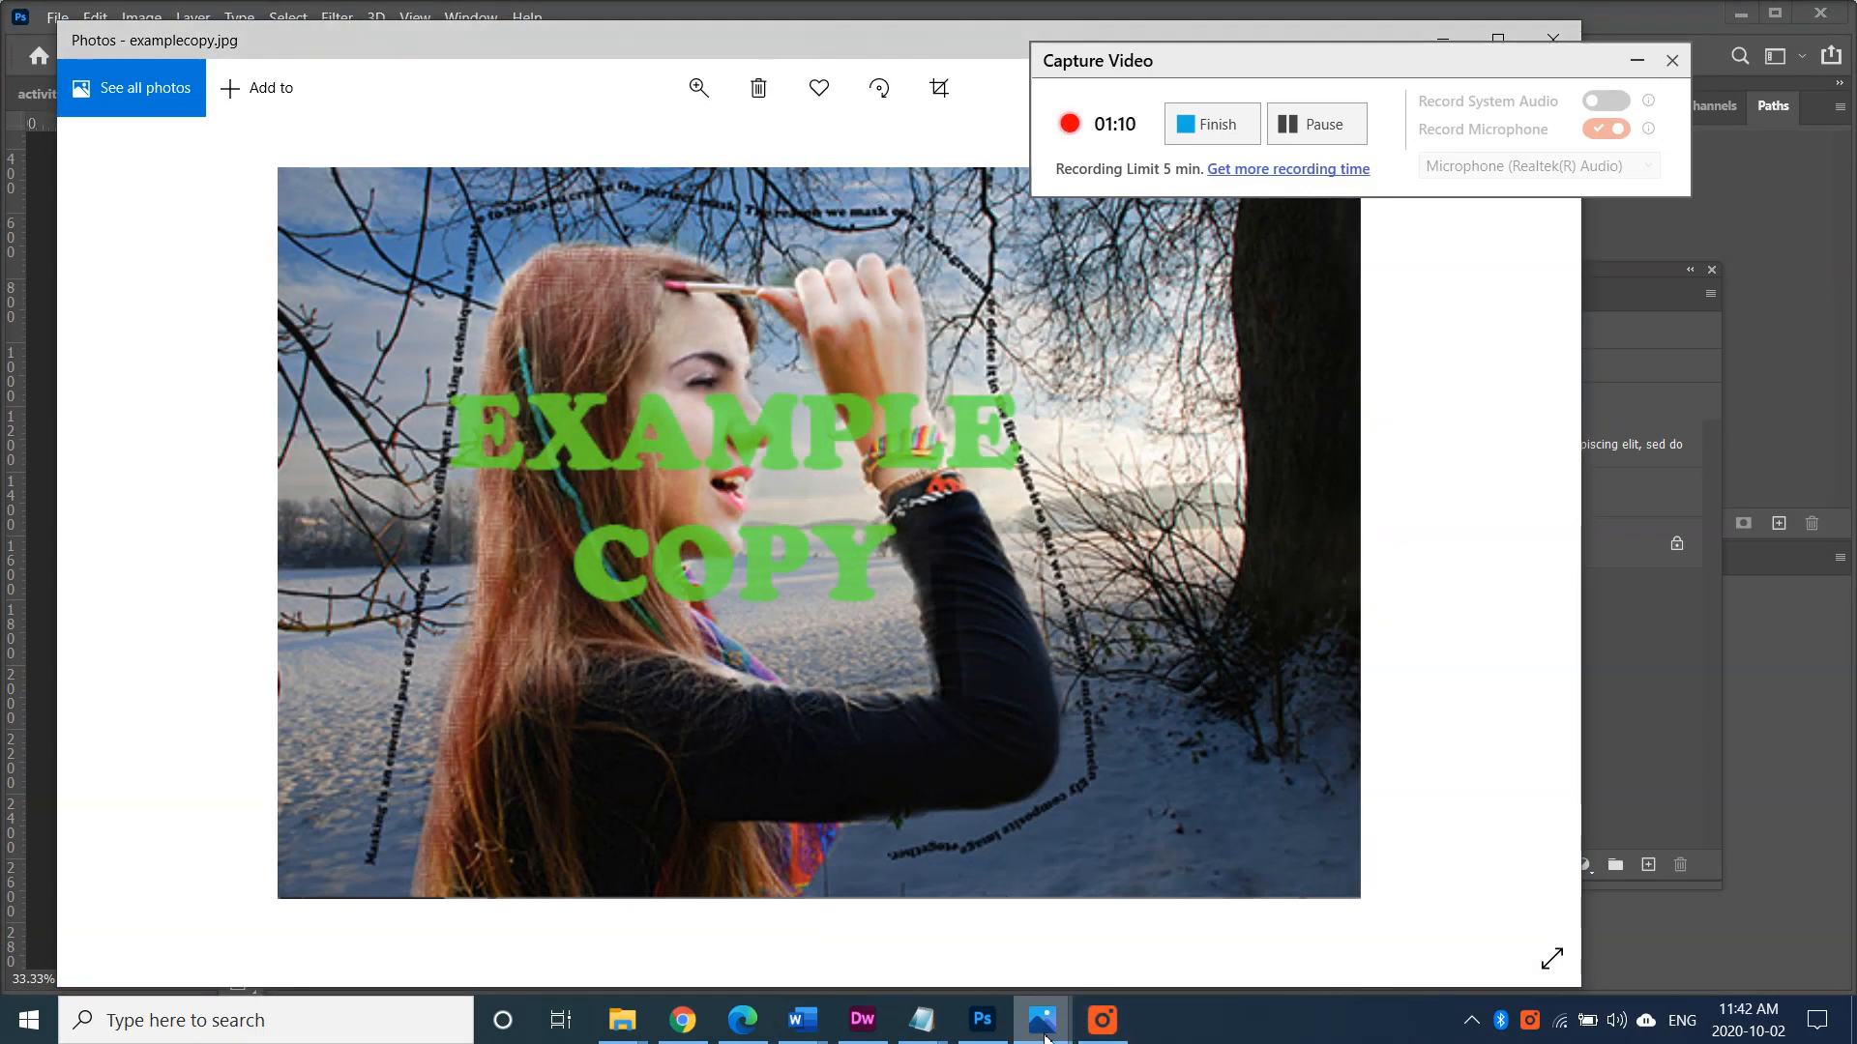
Return to Photoshop and delete the yellow rectangle together with the text running around it
click(981, 1020)
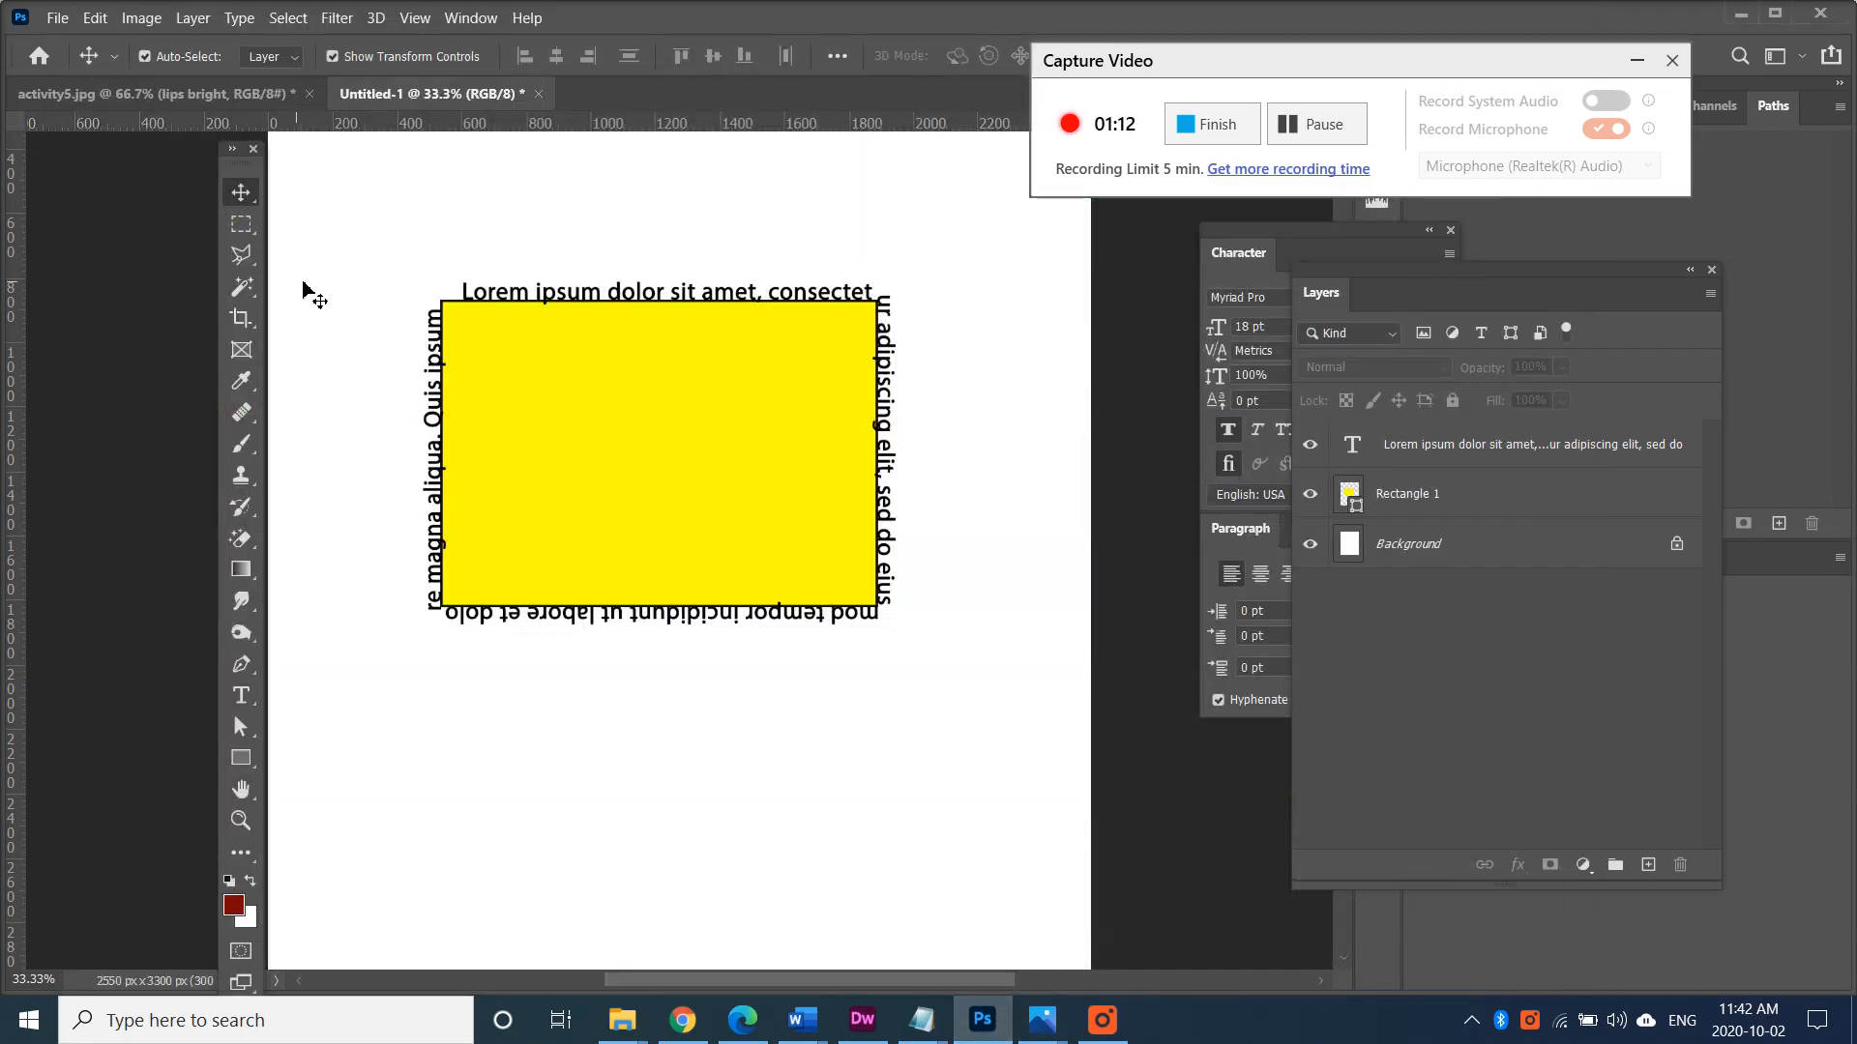
drag(370, 235, 1048, 677)
key(Delete)
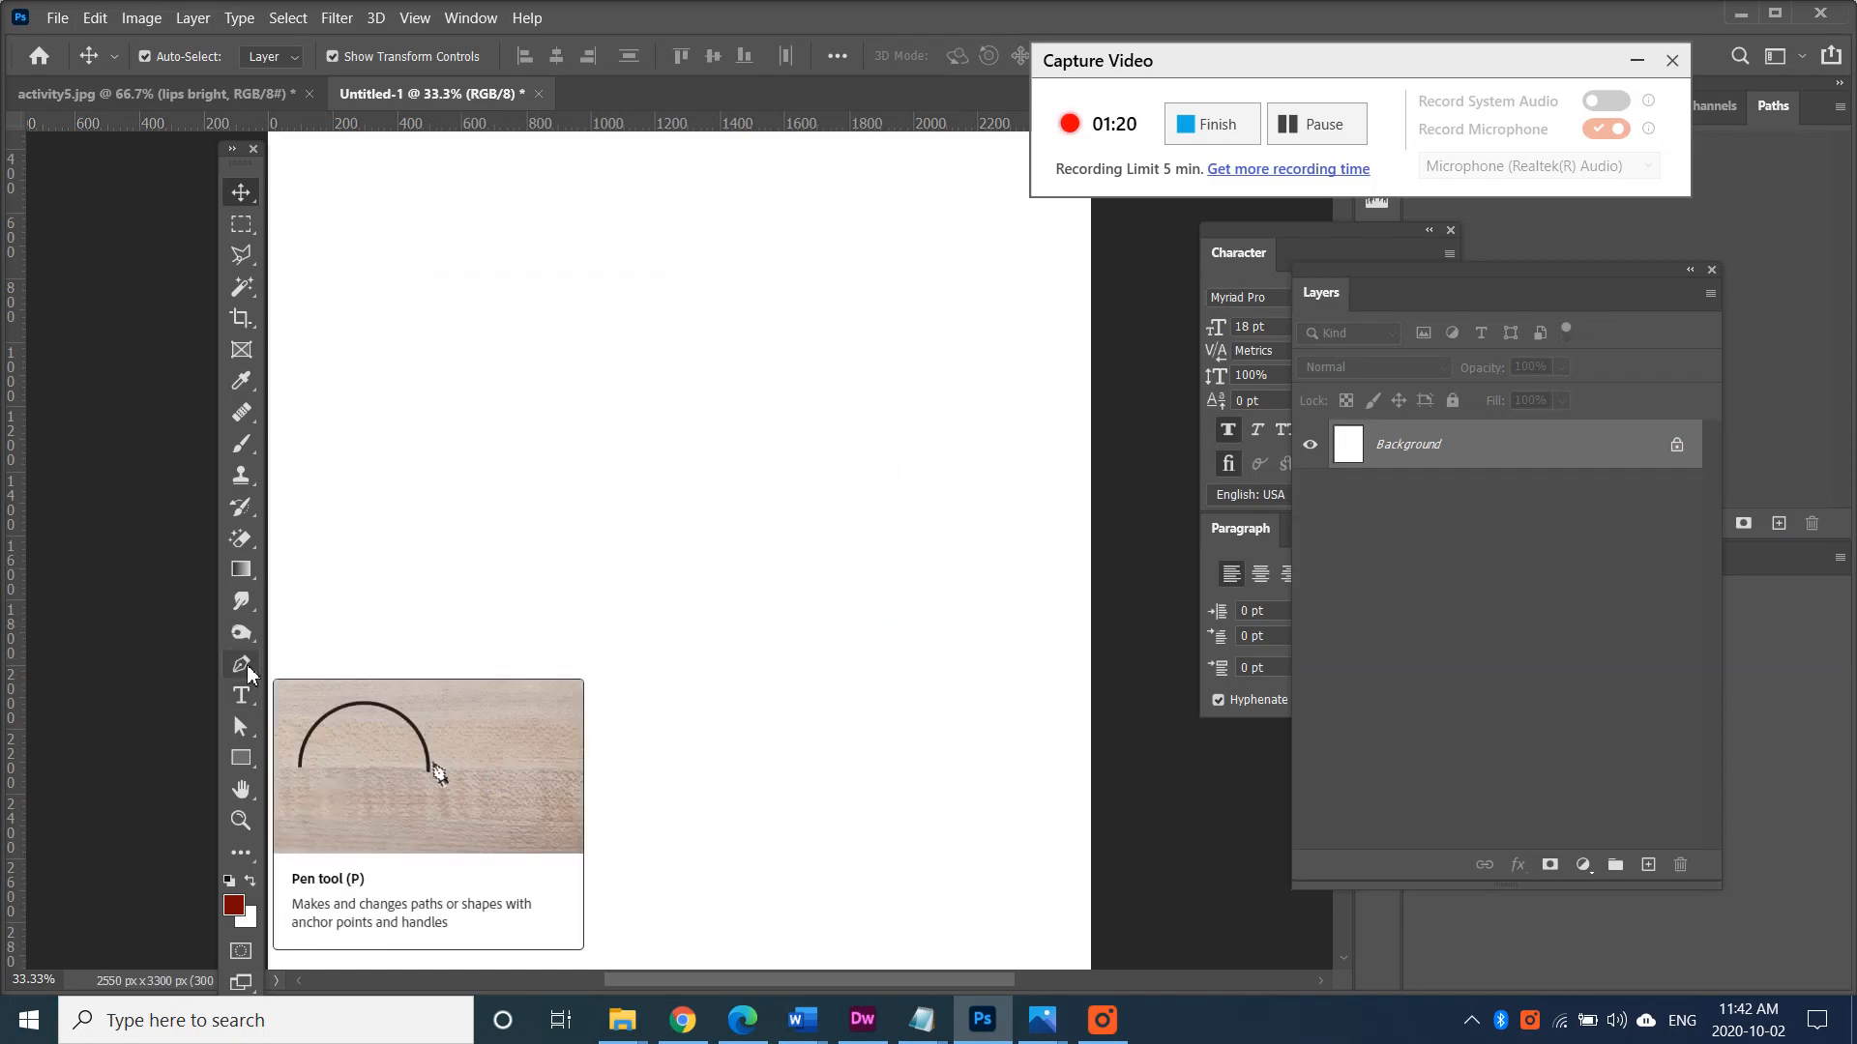
With the Pen tool in Shape mode, place five straight-sided anchor points outlining a pentagon about 1699 x 1541 px on the page
click(249, 675)
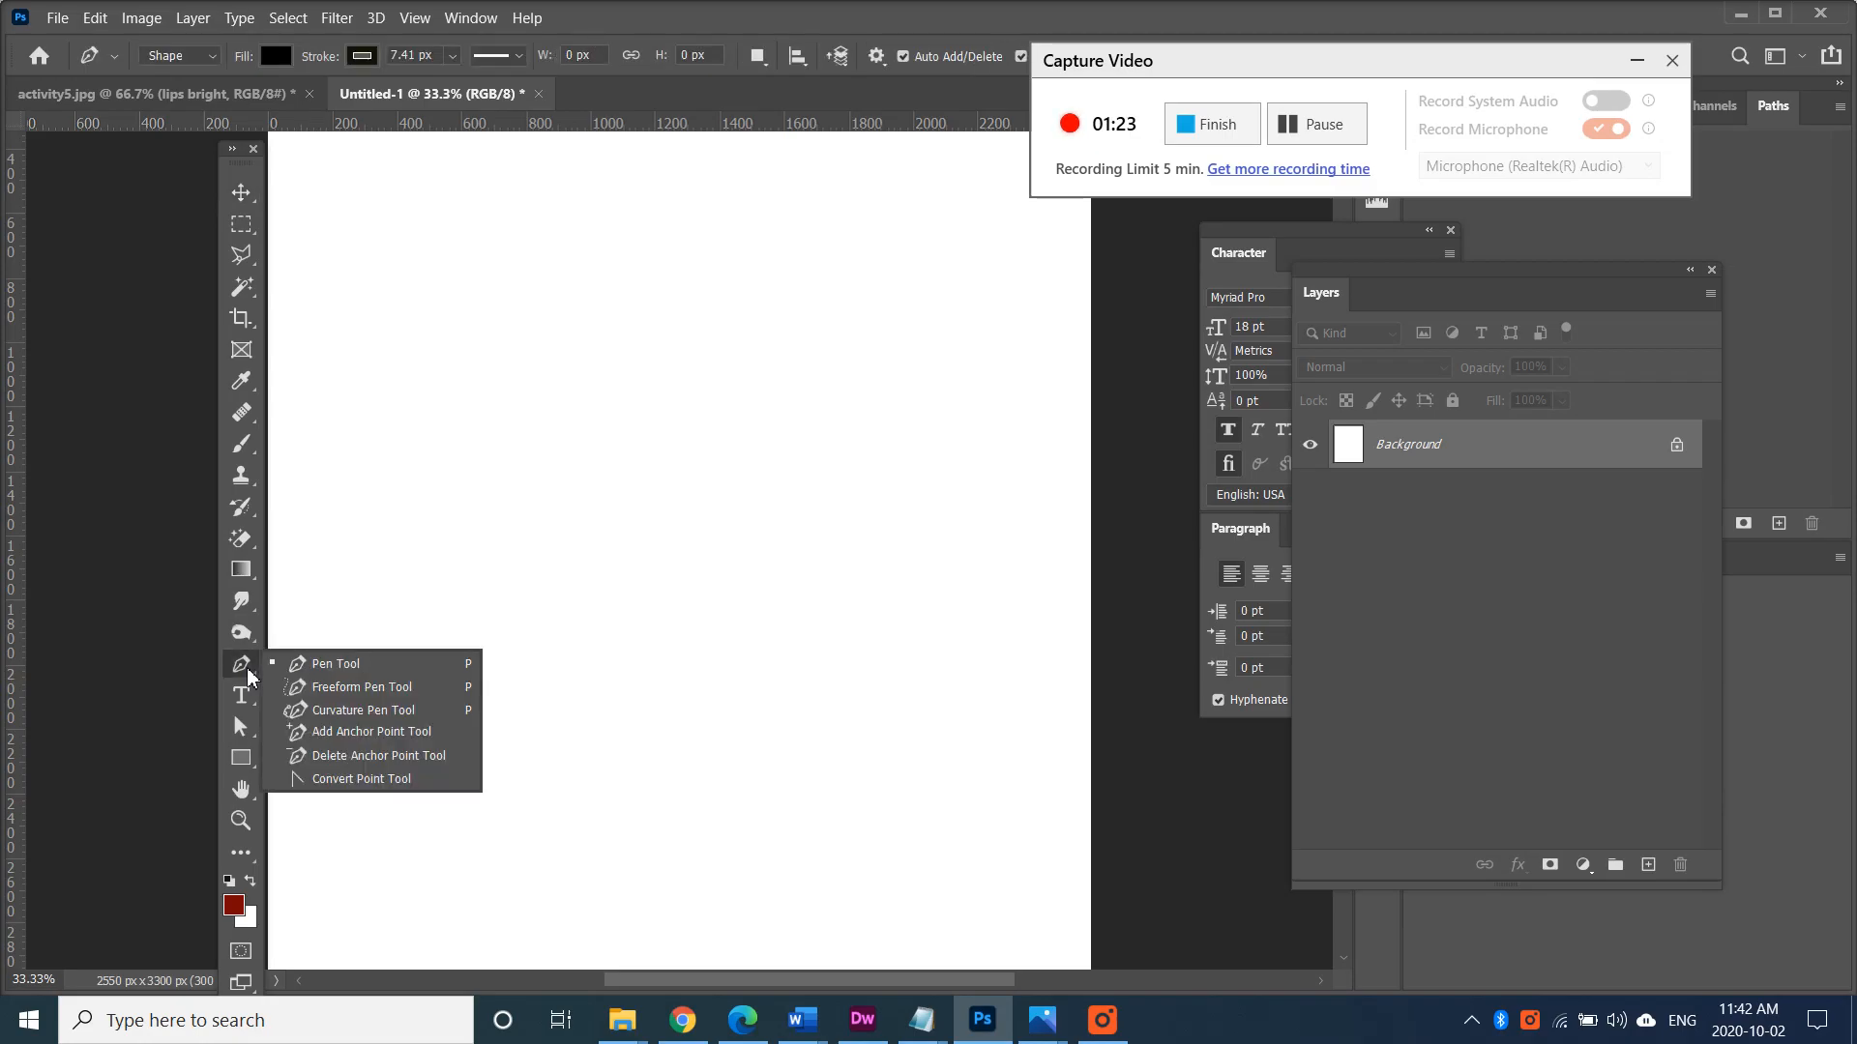
click(310, 666)
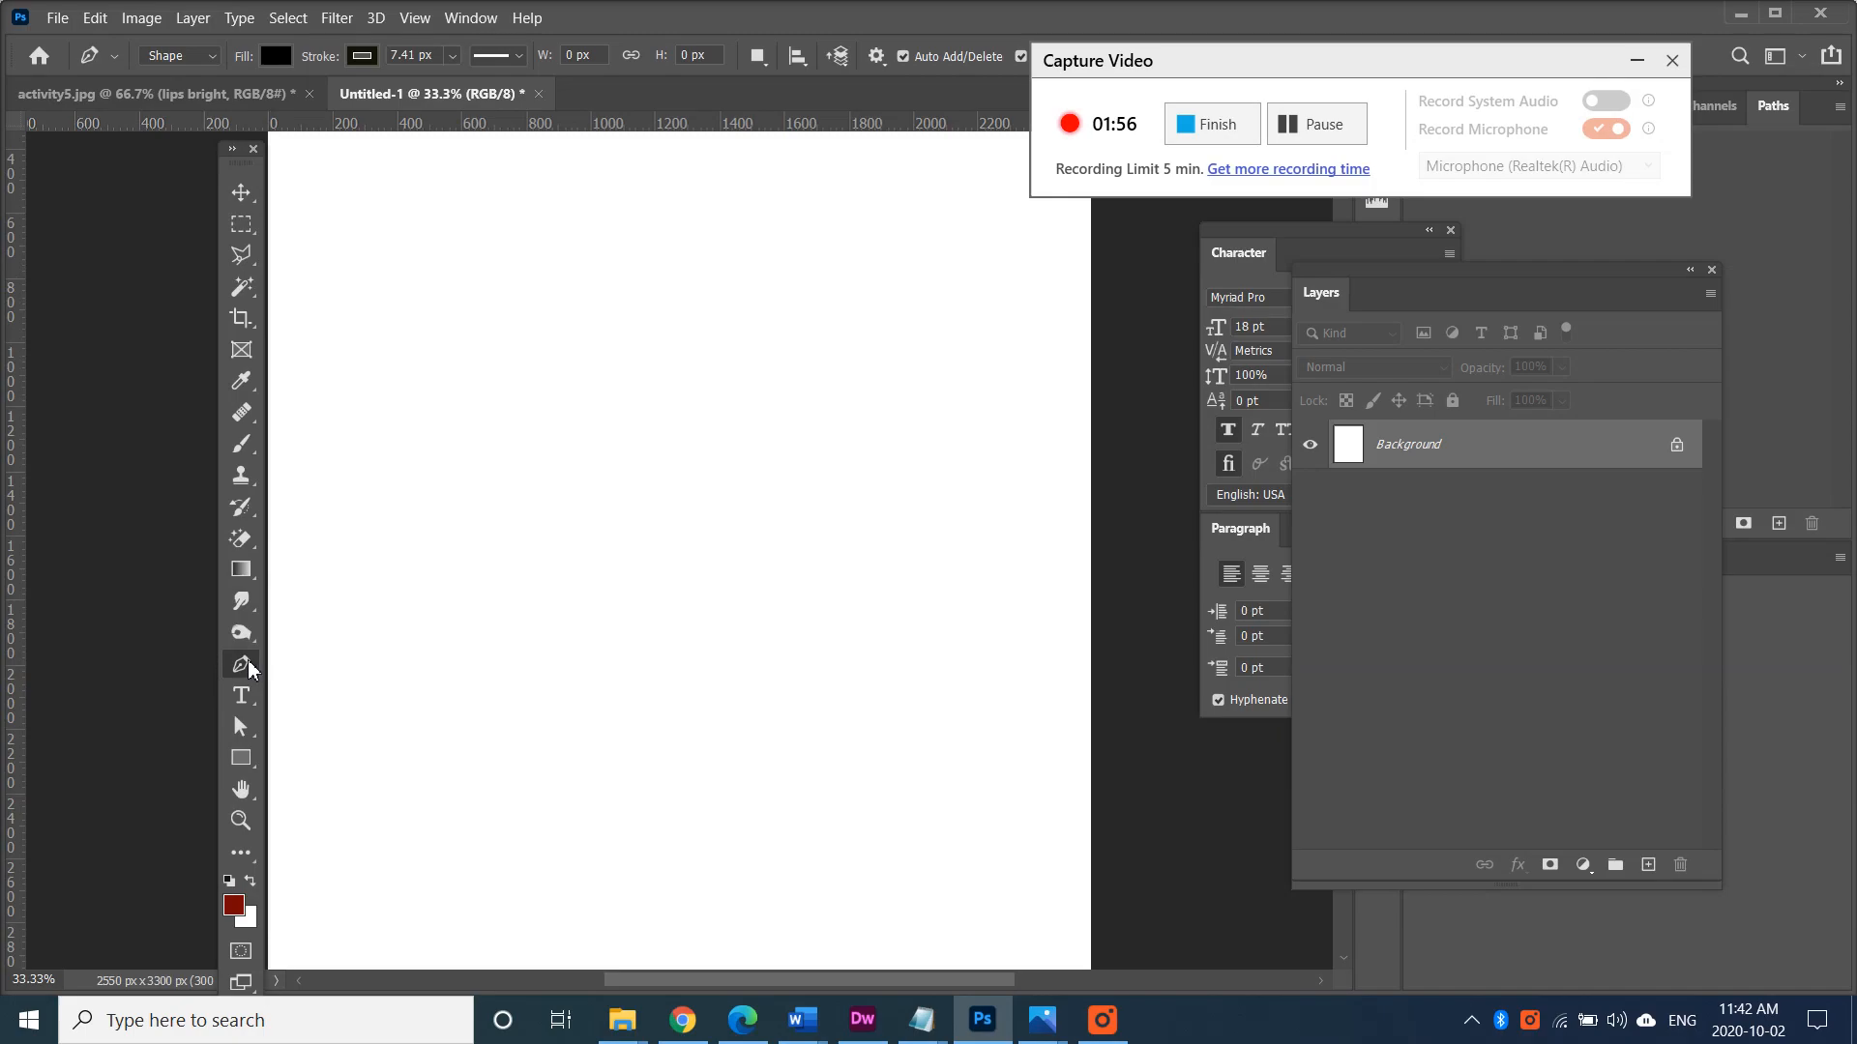
click(482, 299)
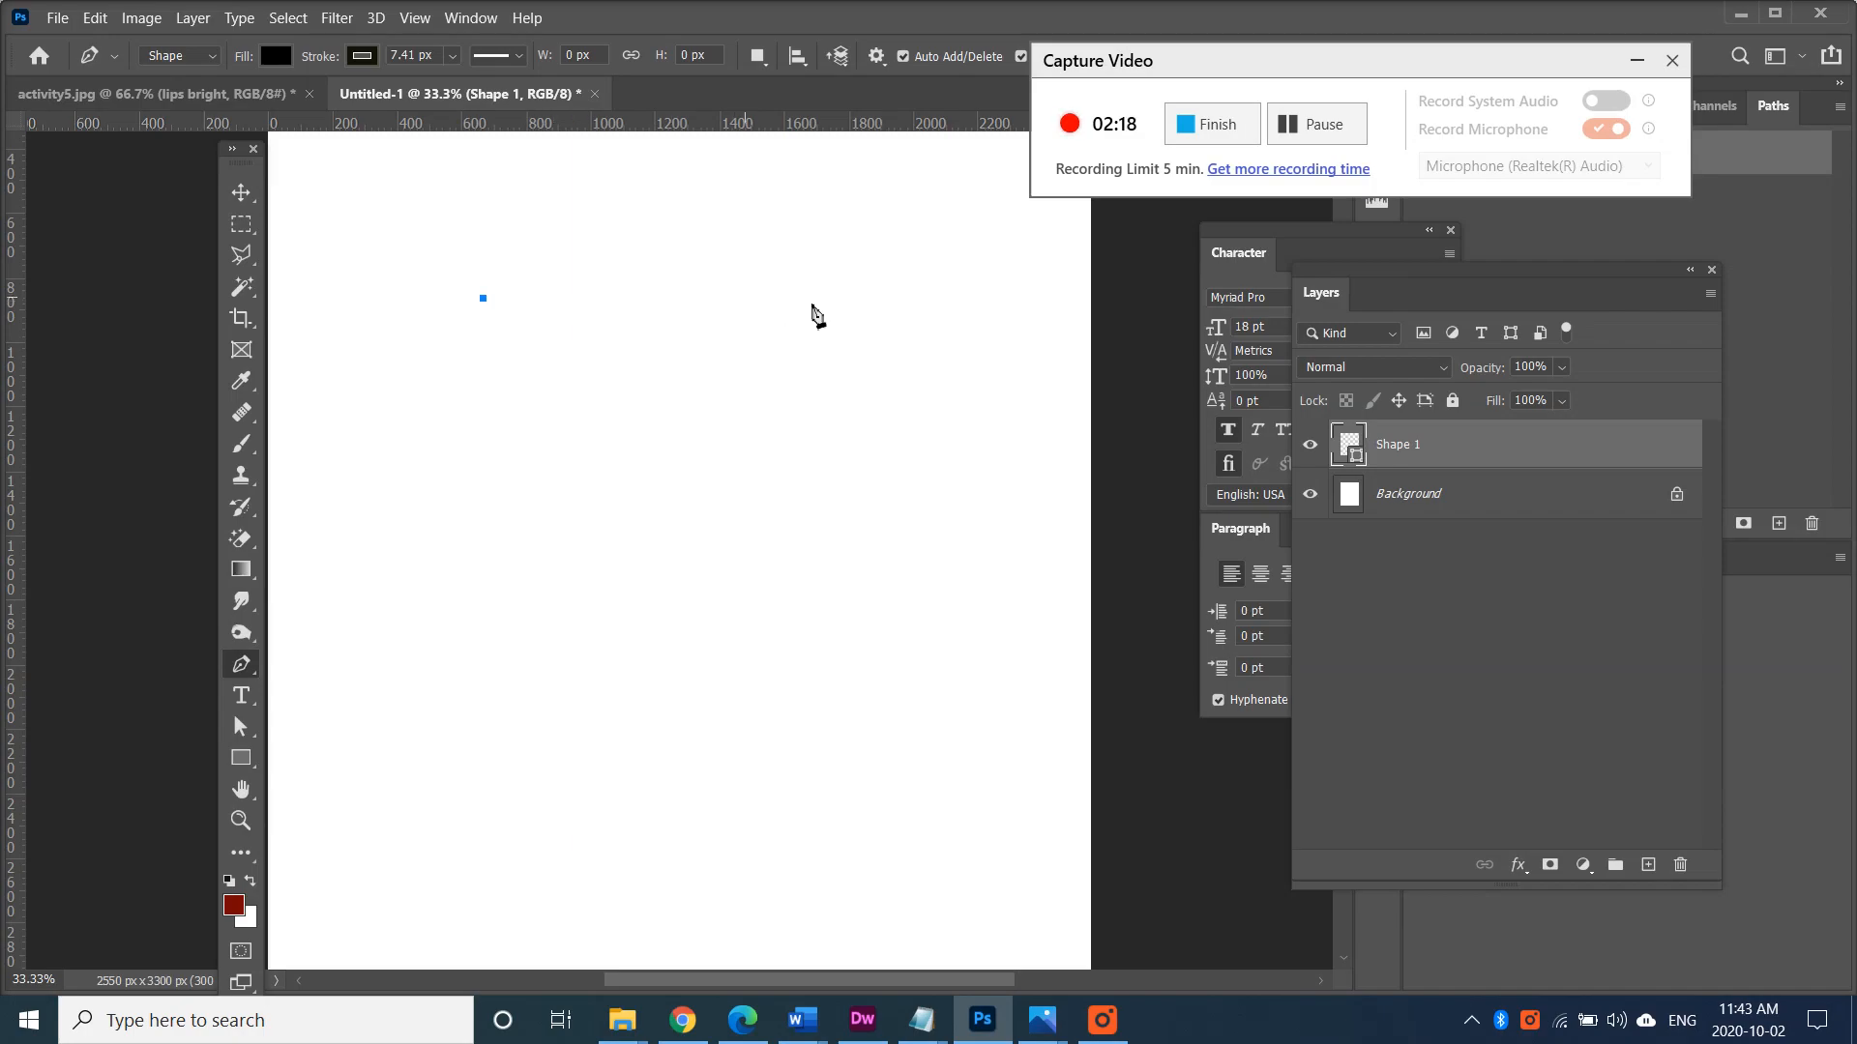
click(864, 299)
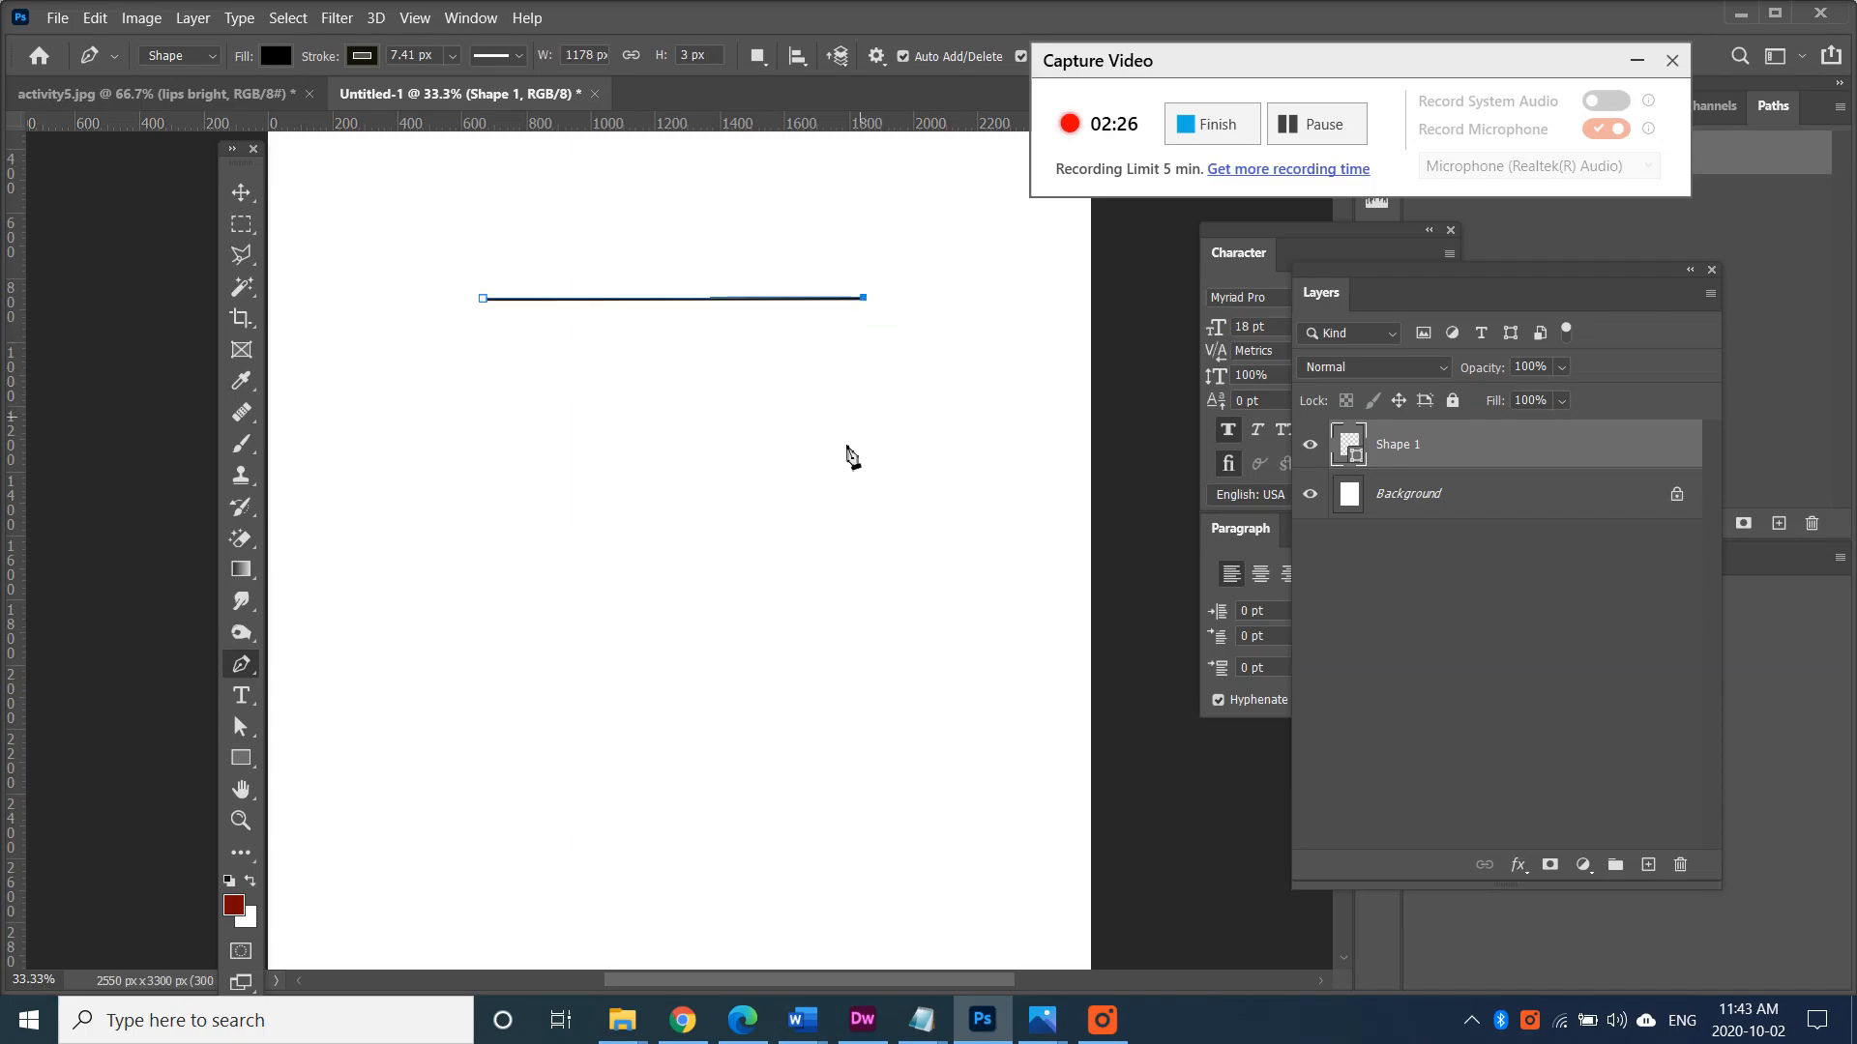
click(965, 597)
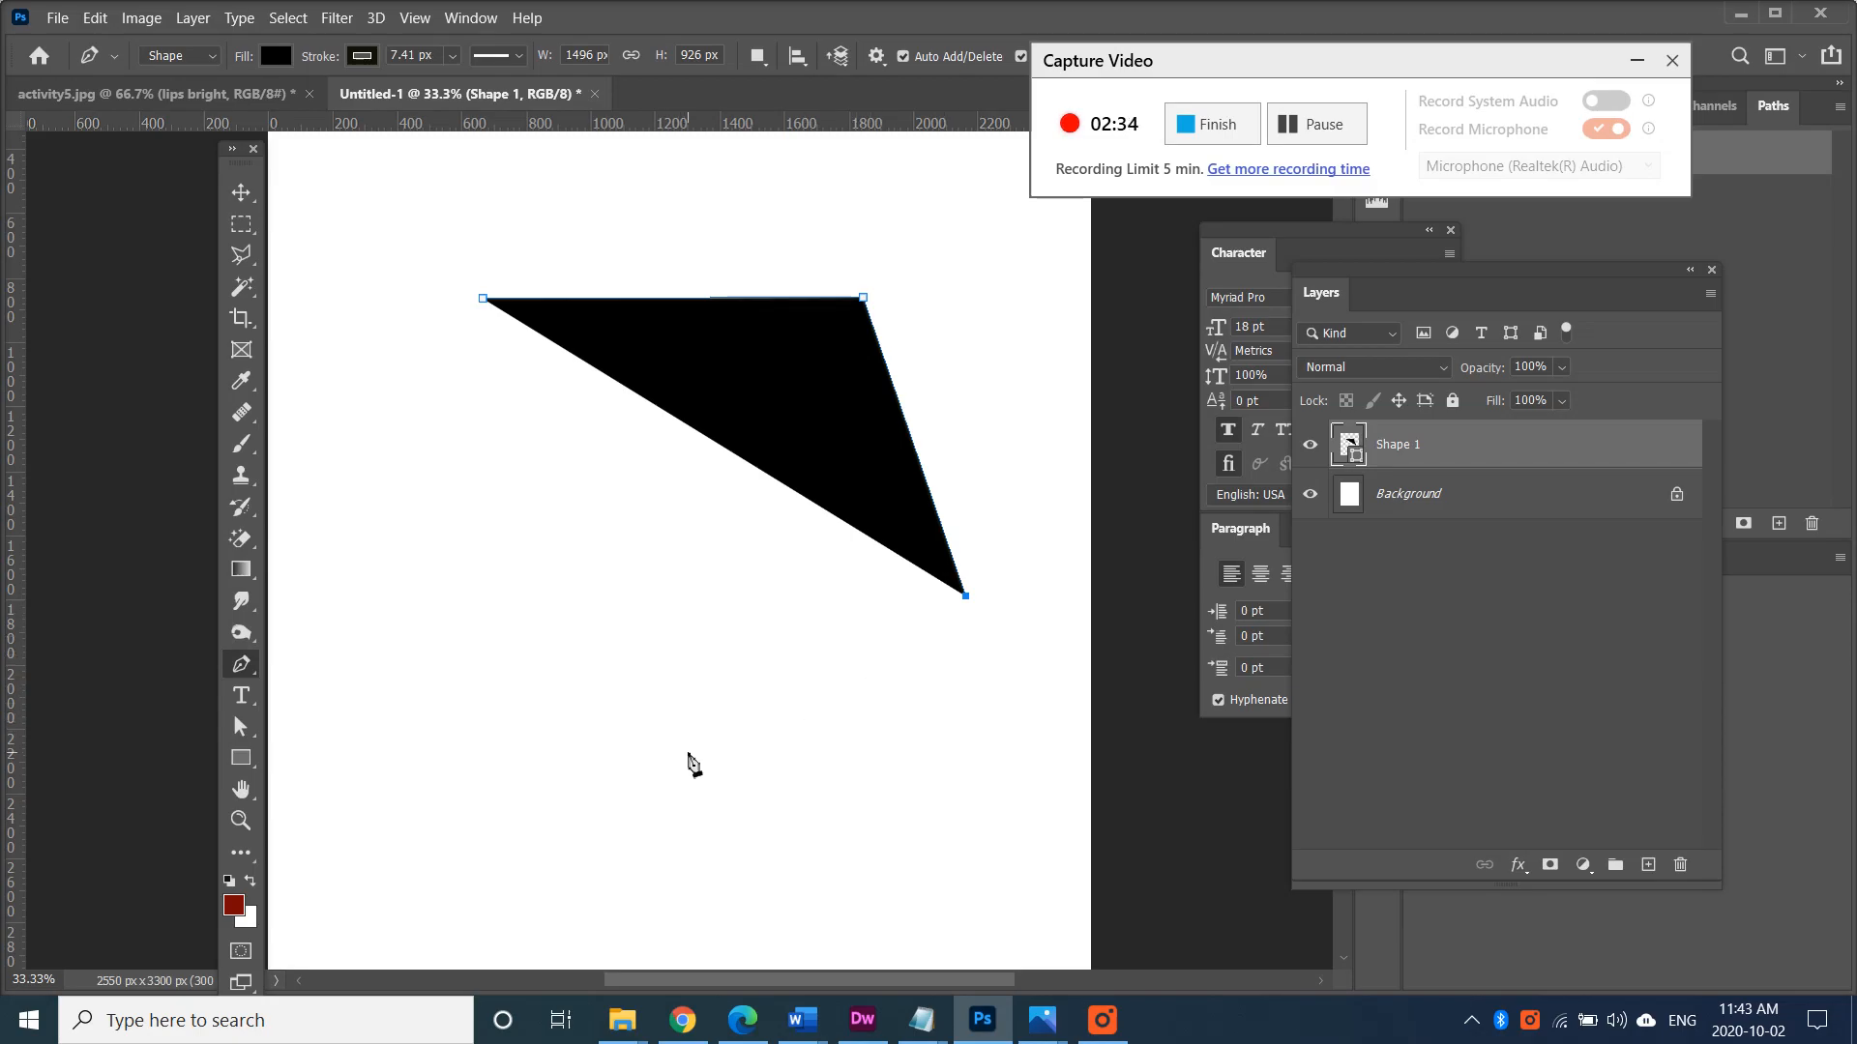
click(652, 794)
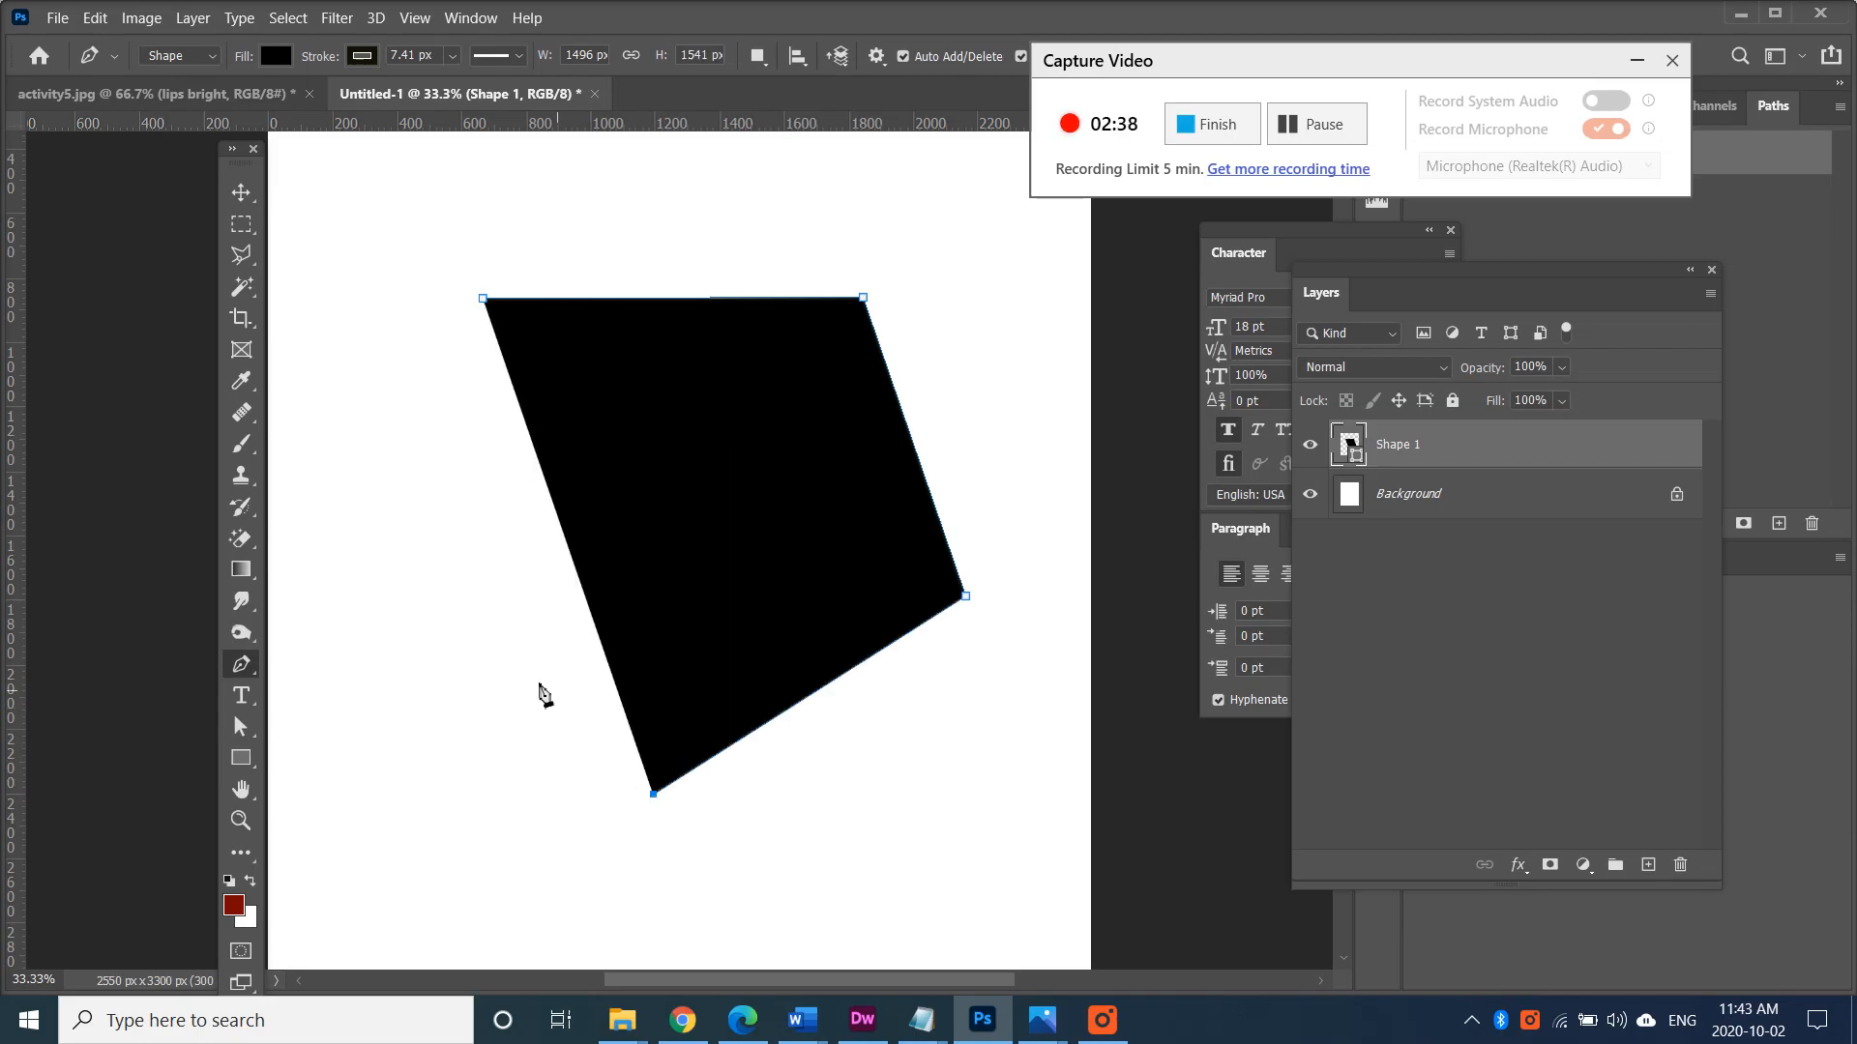
click(418, 618)
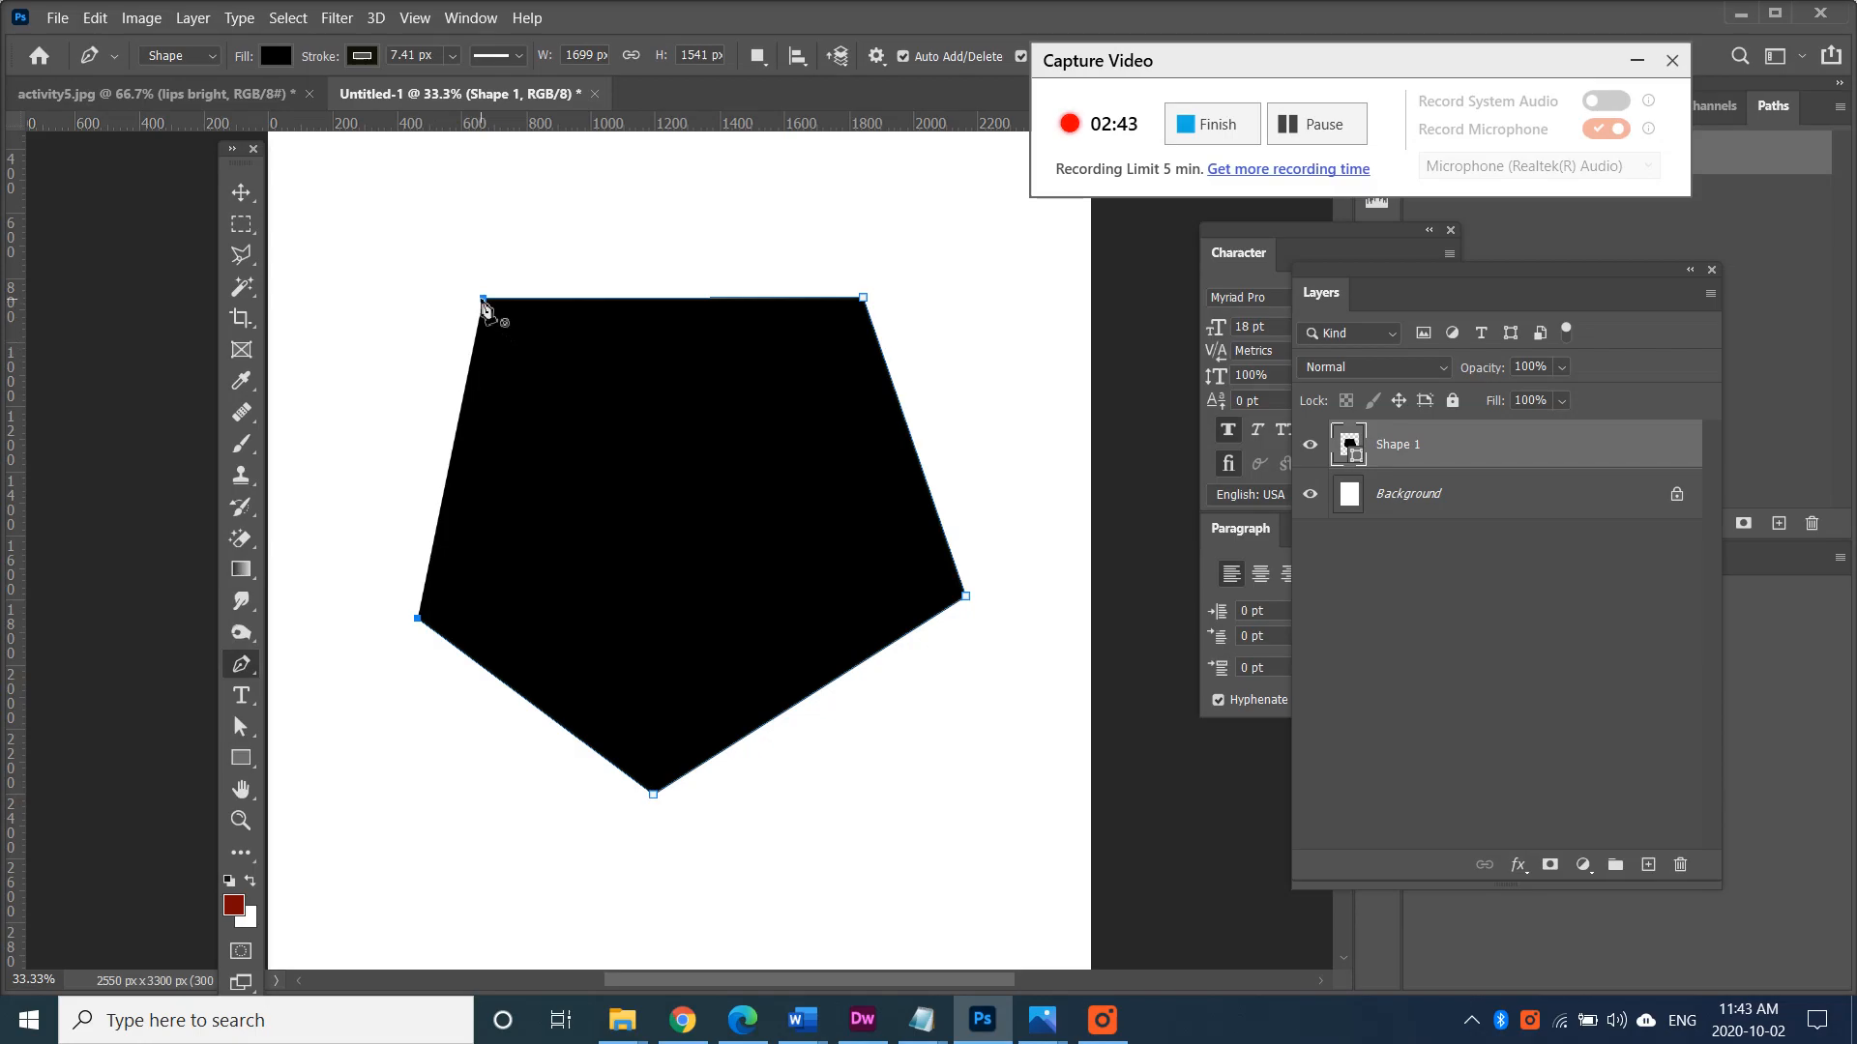
Set the fill of the five-point pen shape to the recently used yellow
click(275, 56)
click(124, 183)
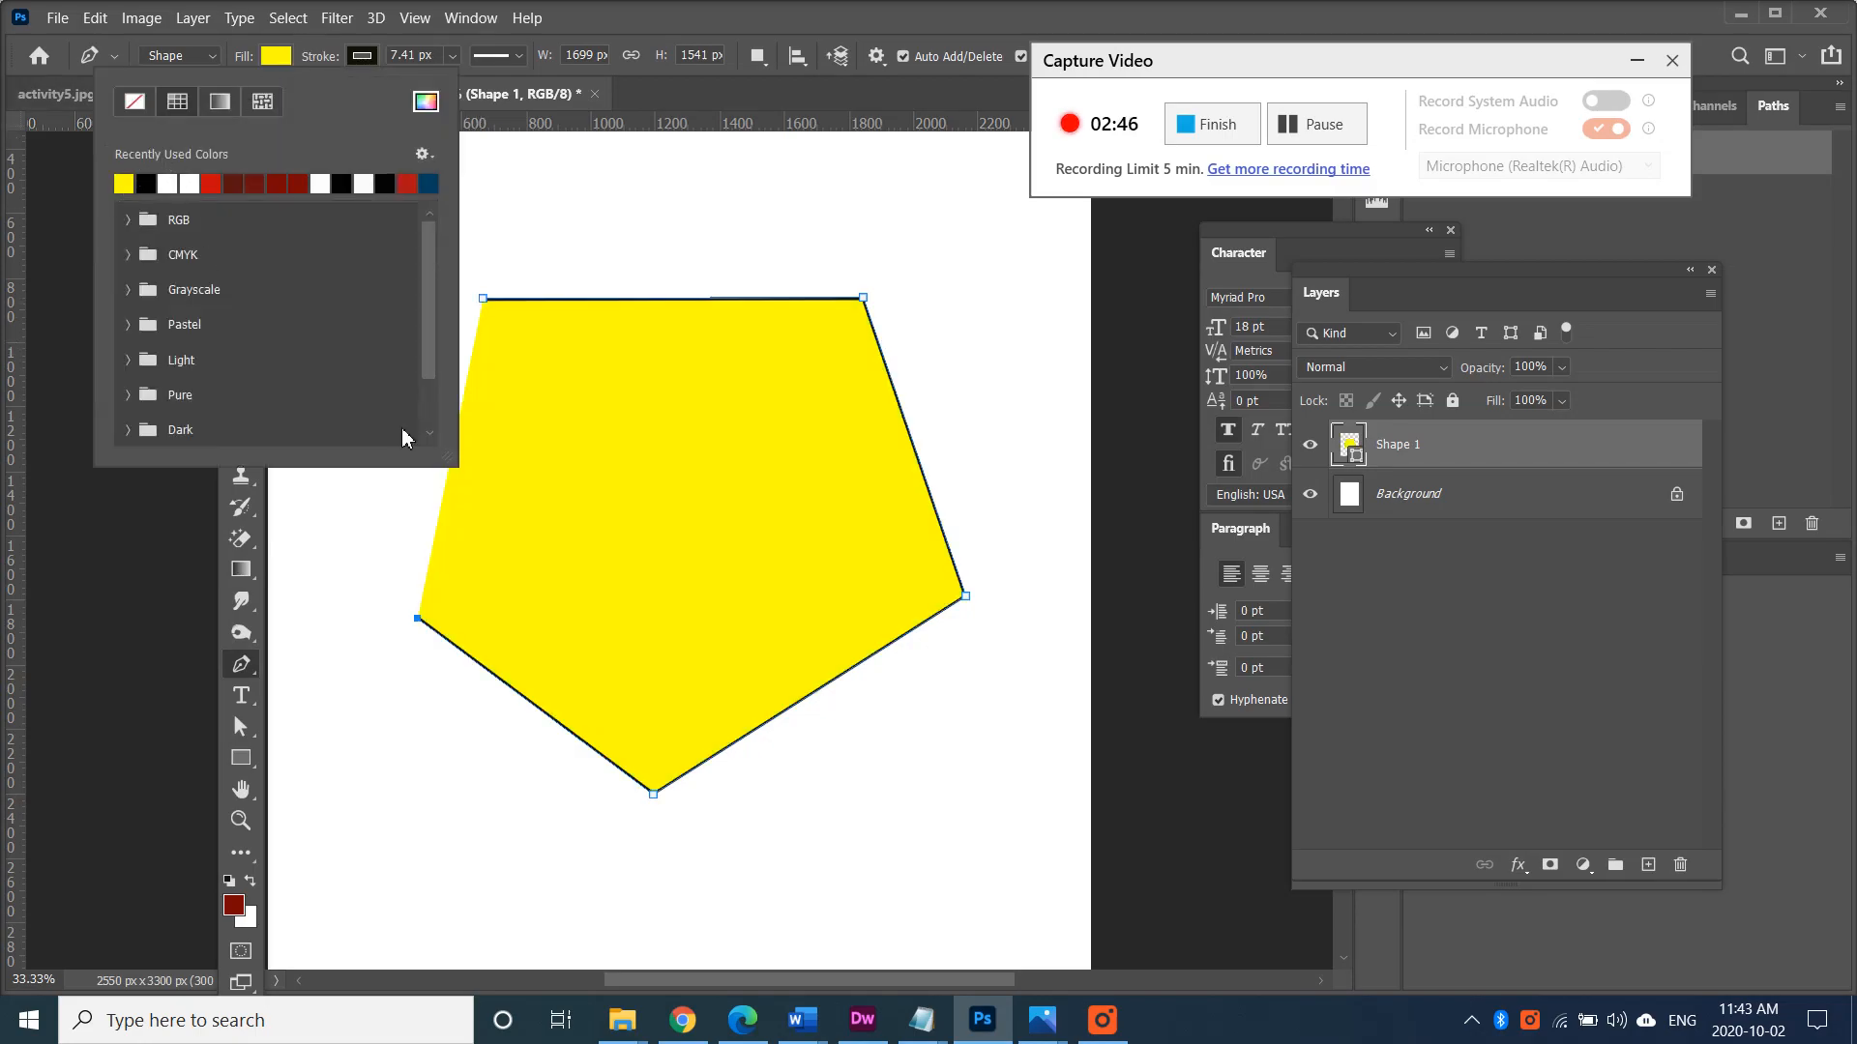
click(716, 95)
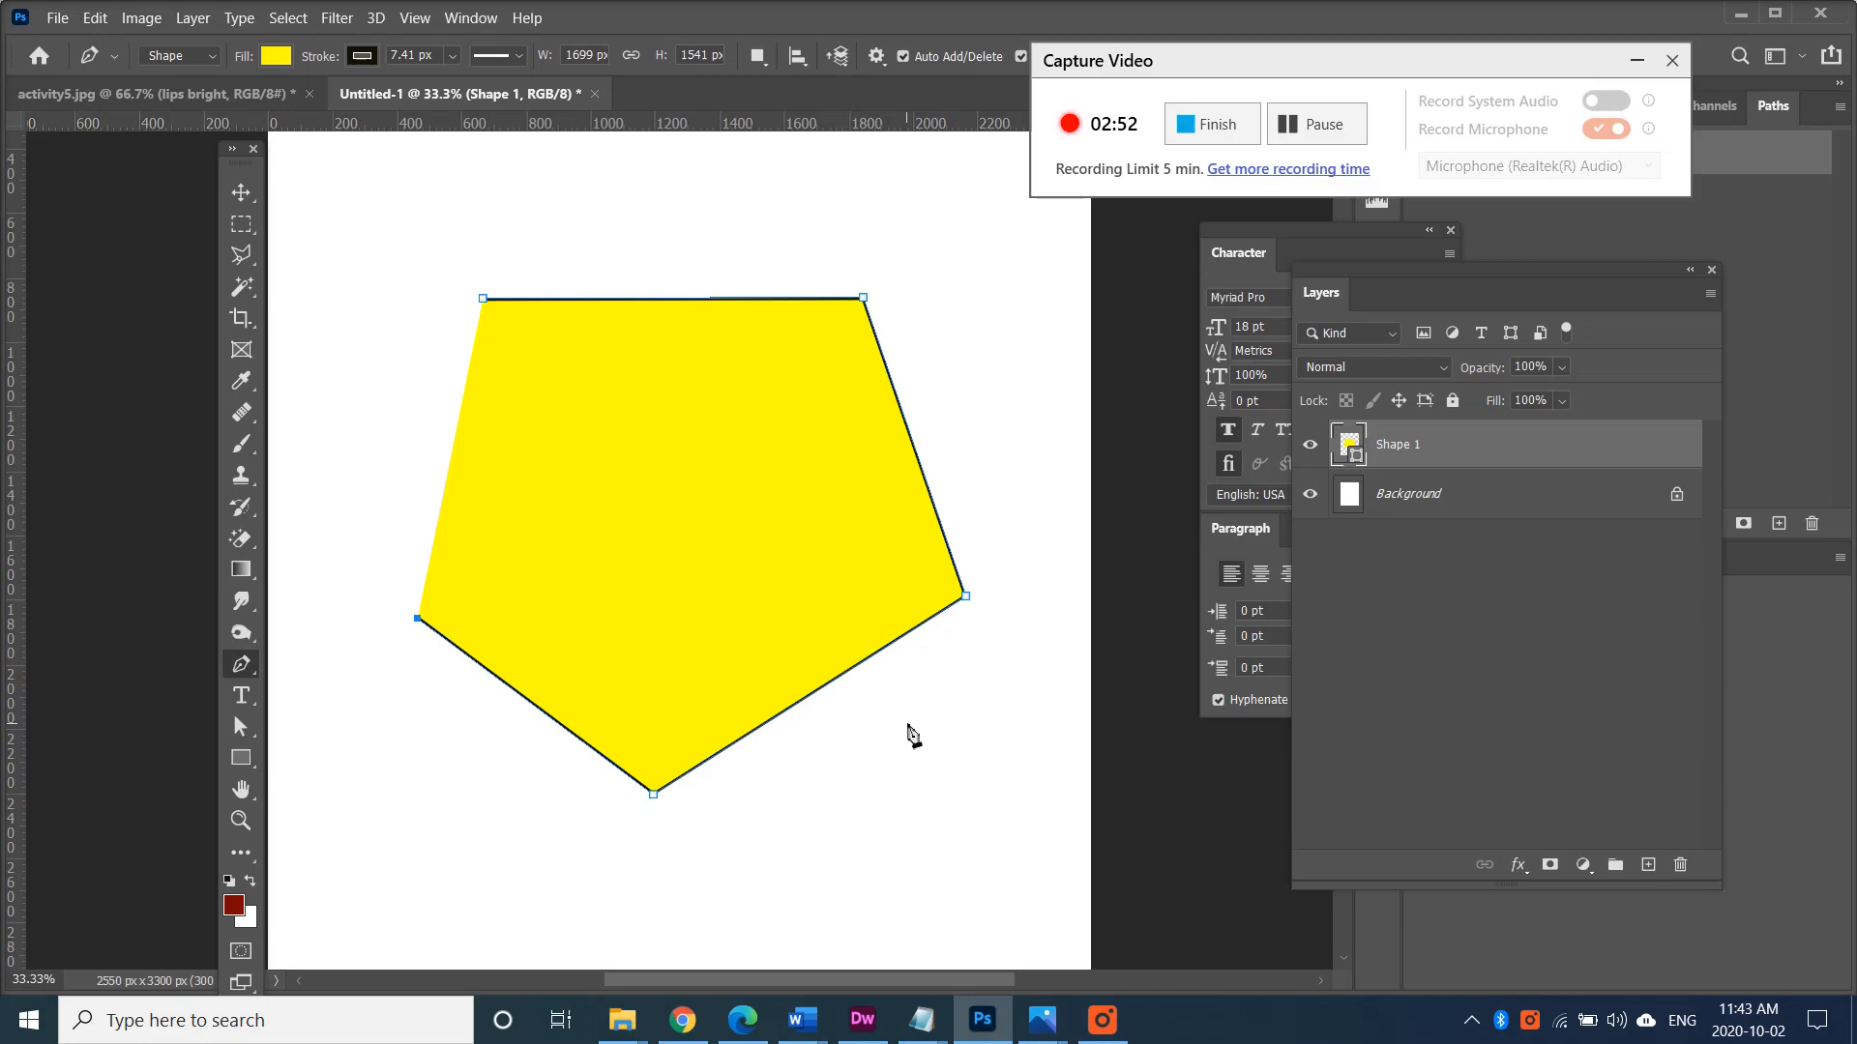
Close the pentagon's path at its upper-left starting anchor point
click(574, 298)
click(471, 659)
click(482, 300)
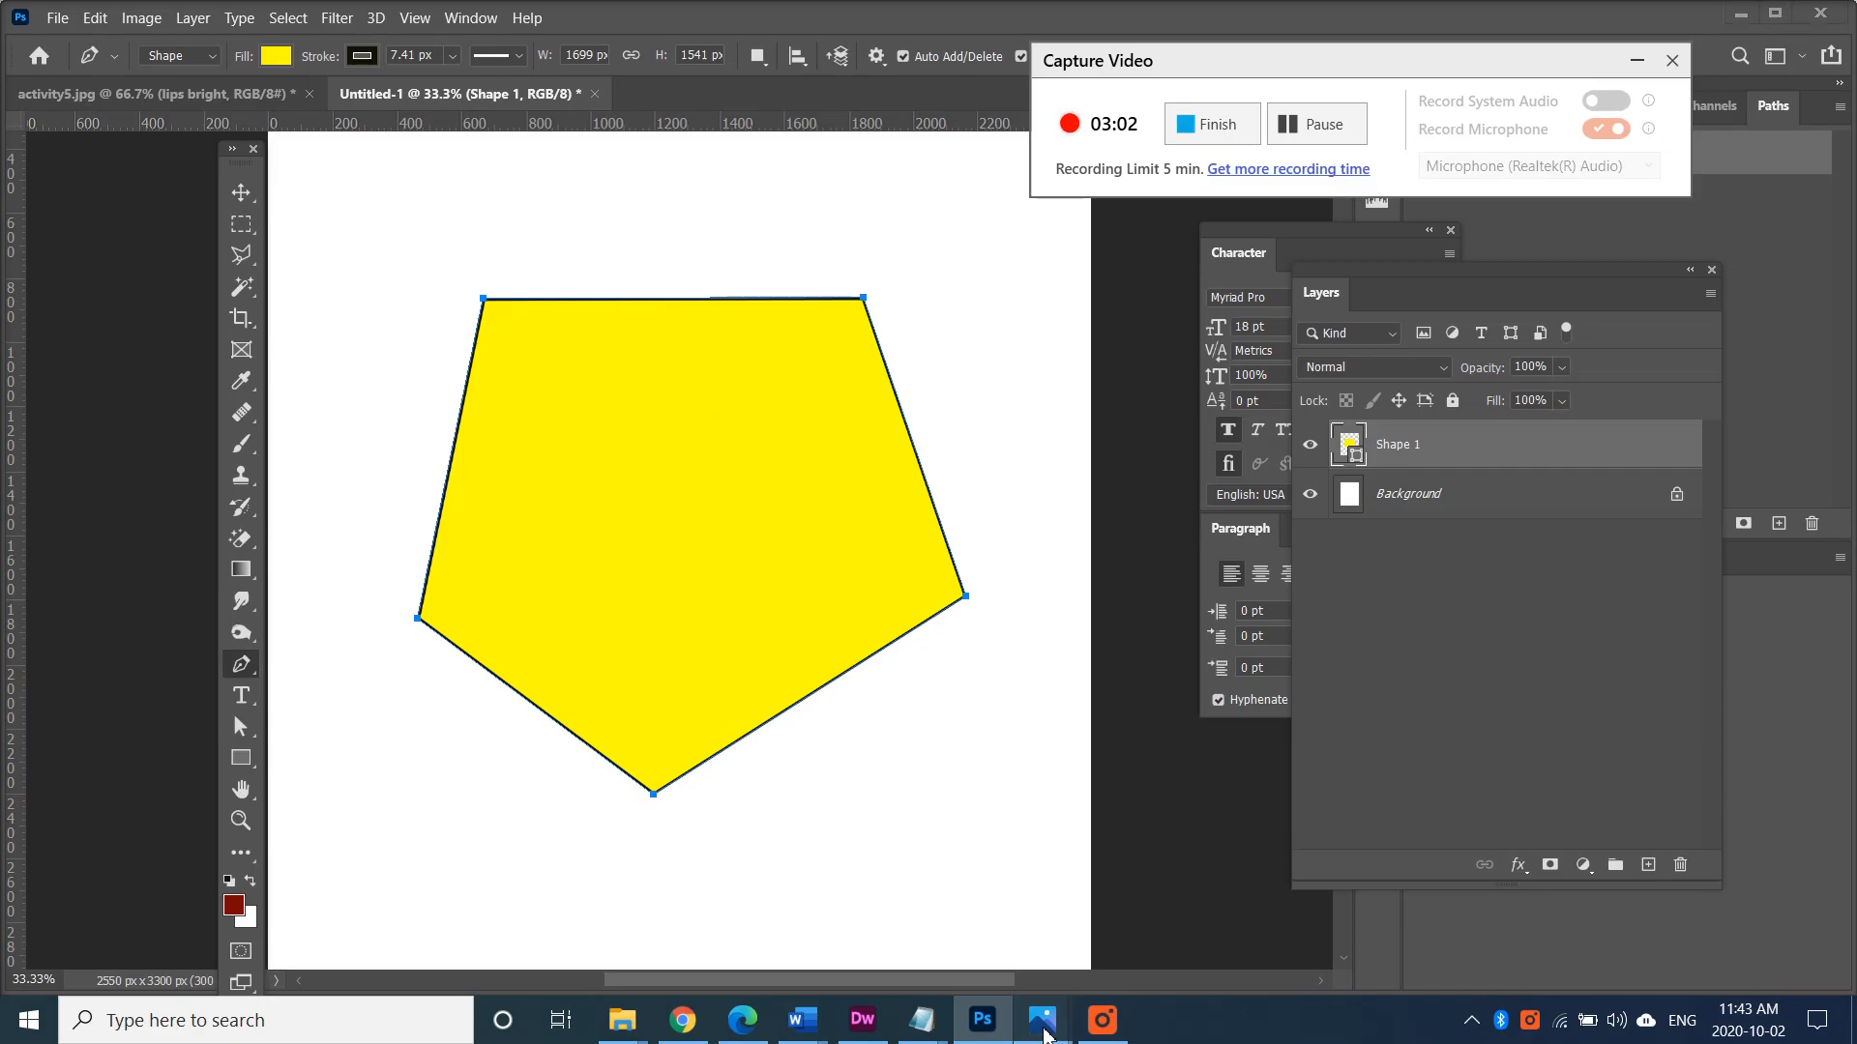
Compare with the text path around the girl in examplecopy.jpg in Photos, then return to Photoshop
mouse_move(1042, 1020)
click(810, 938)
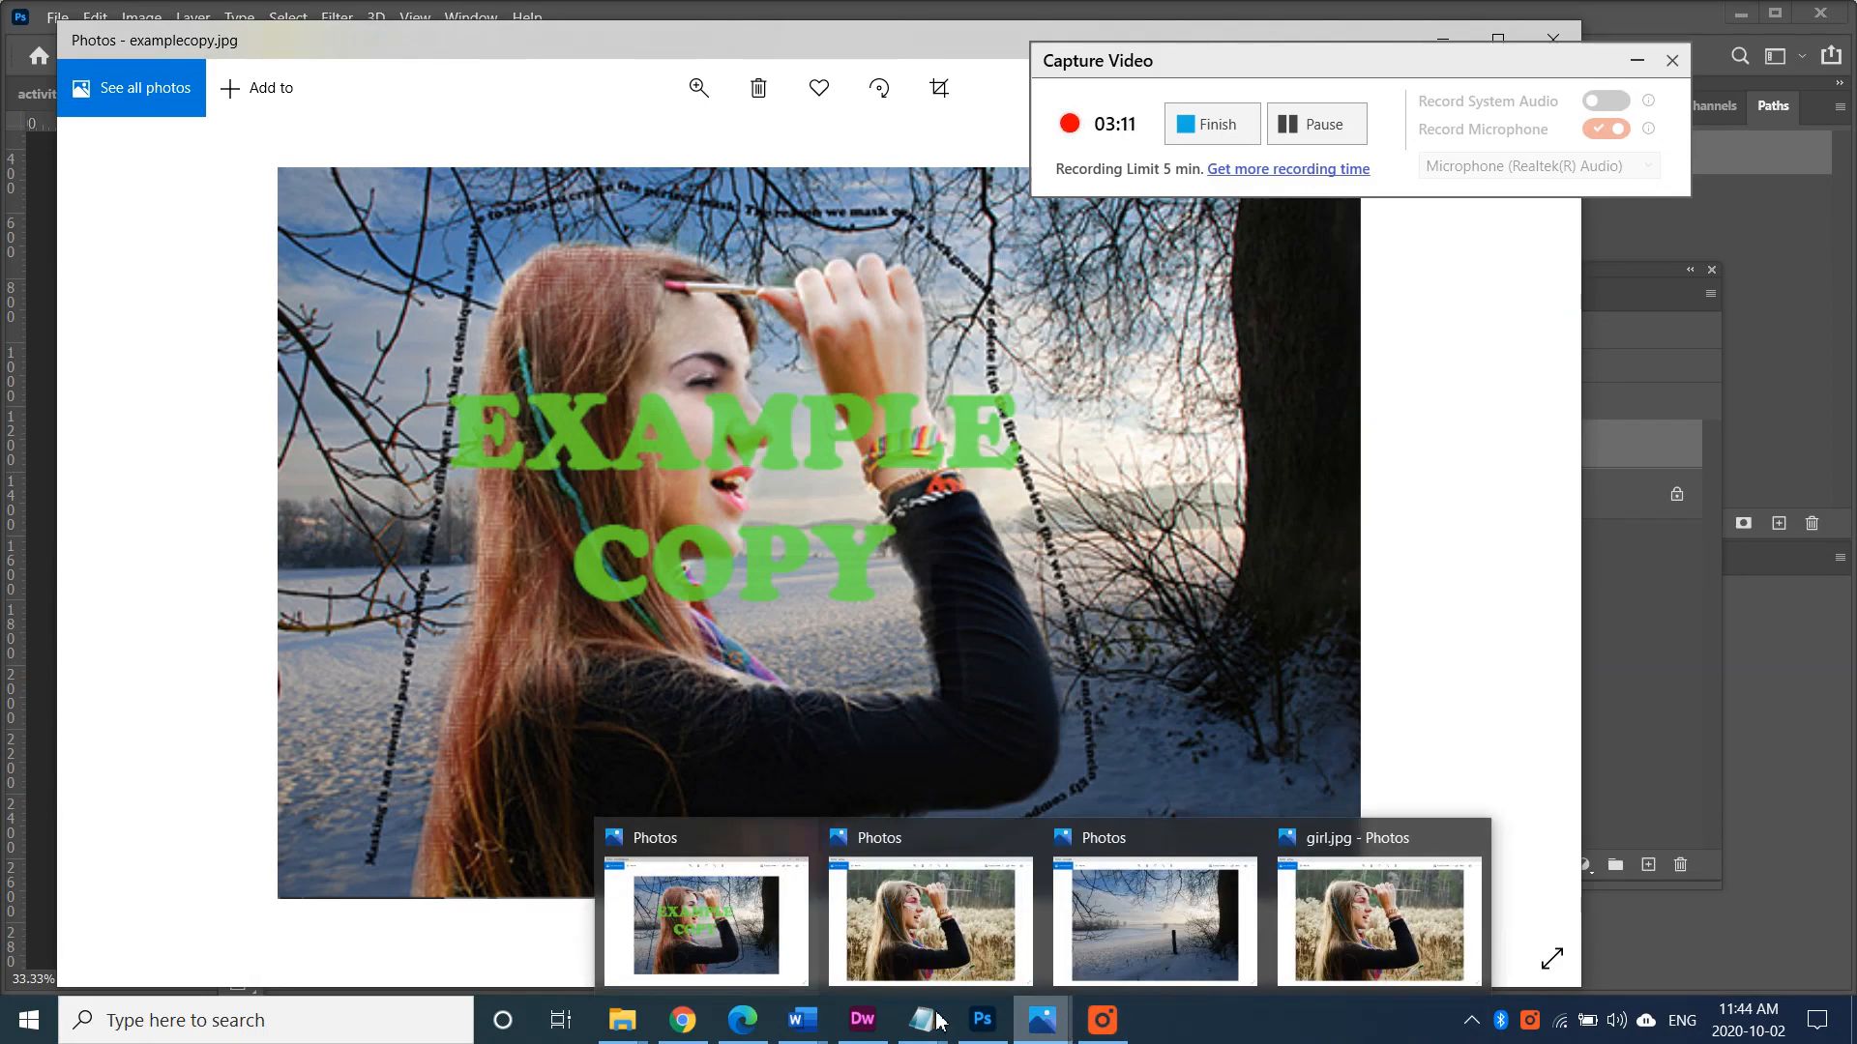
click(980, 1023)
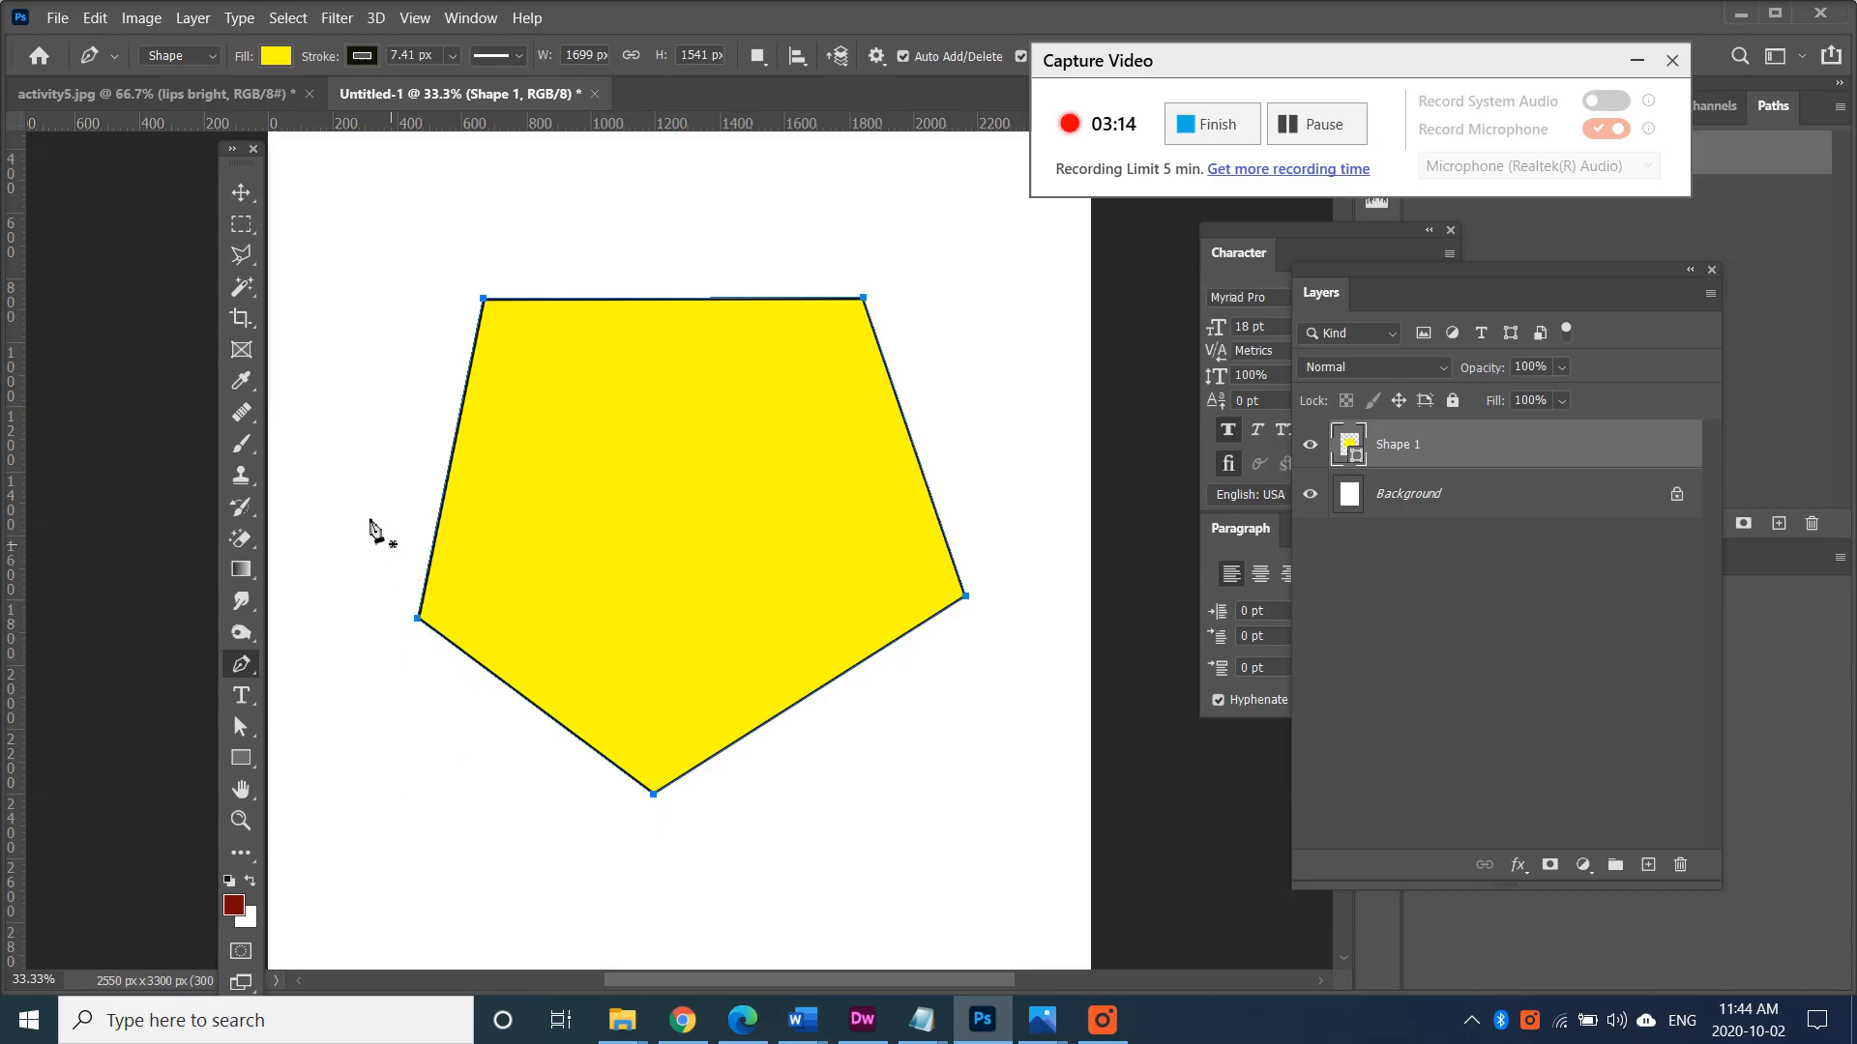
Deselect the finished pentagon with the Move tool and examine its outline and the available shape tool variants
click(244, 197)
click(408, 282)
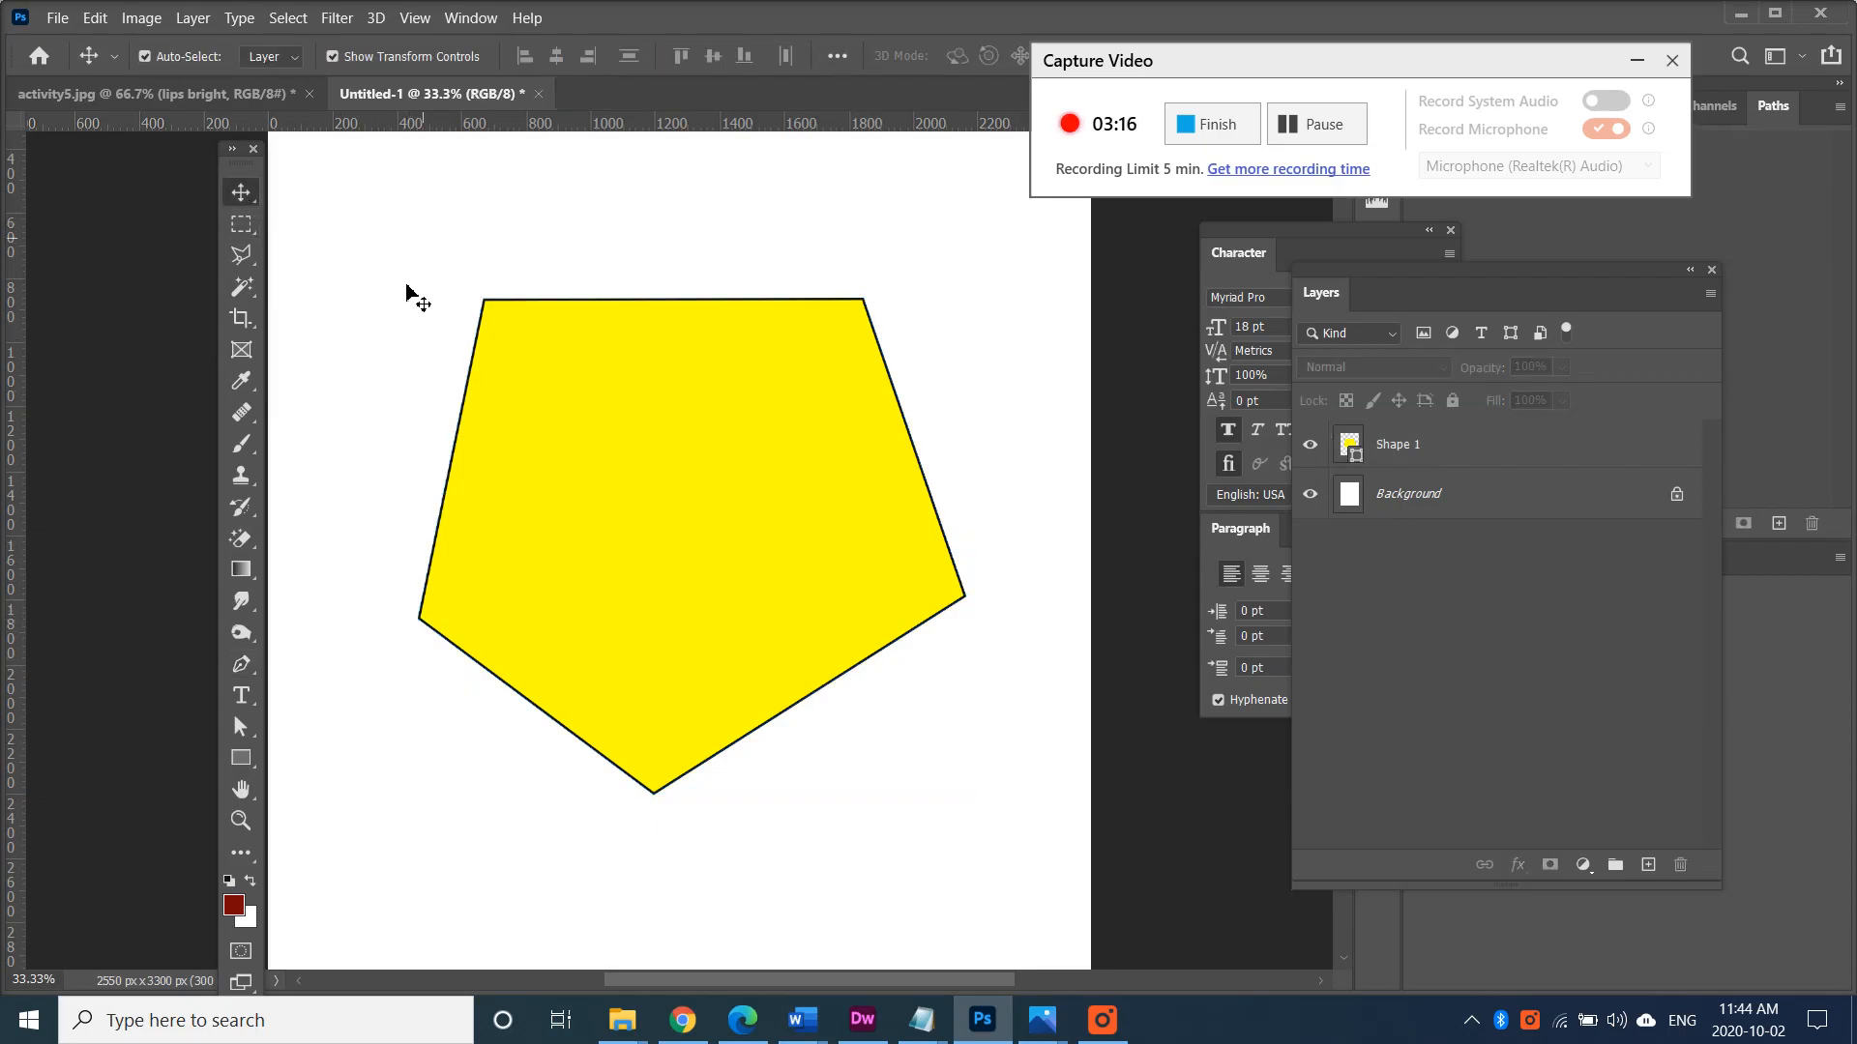
click(251, 763)
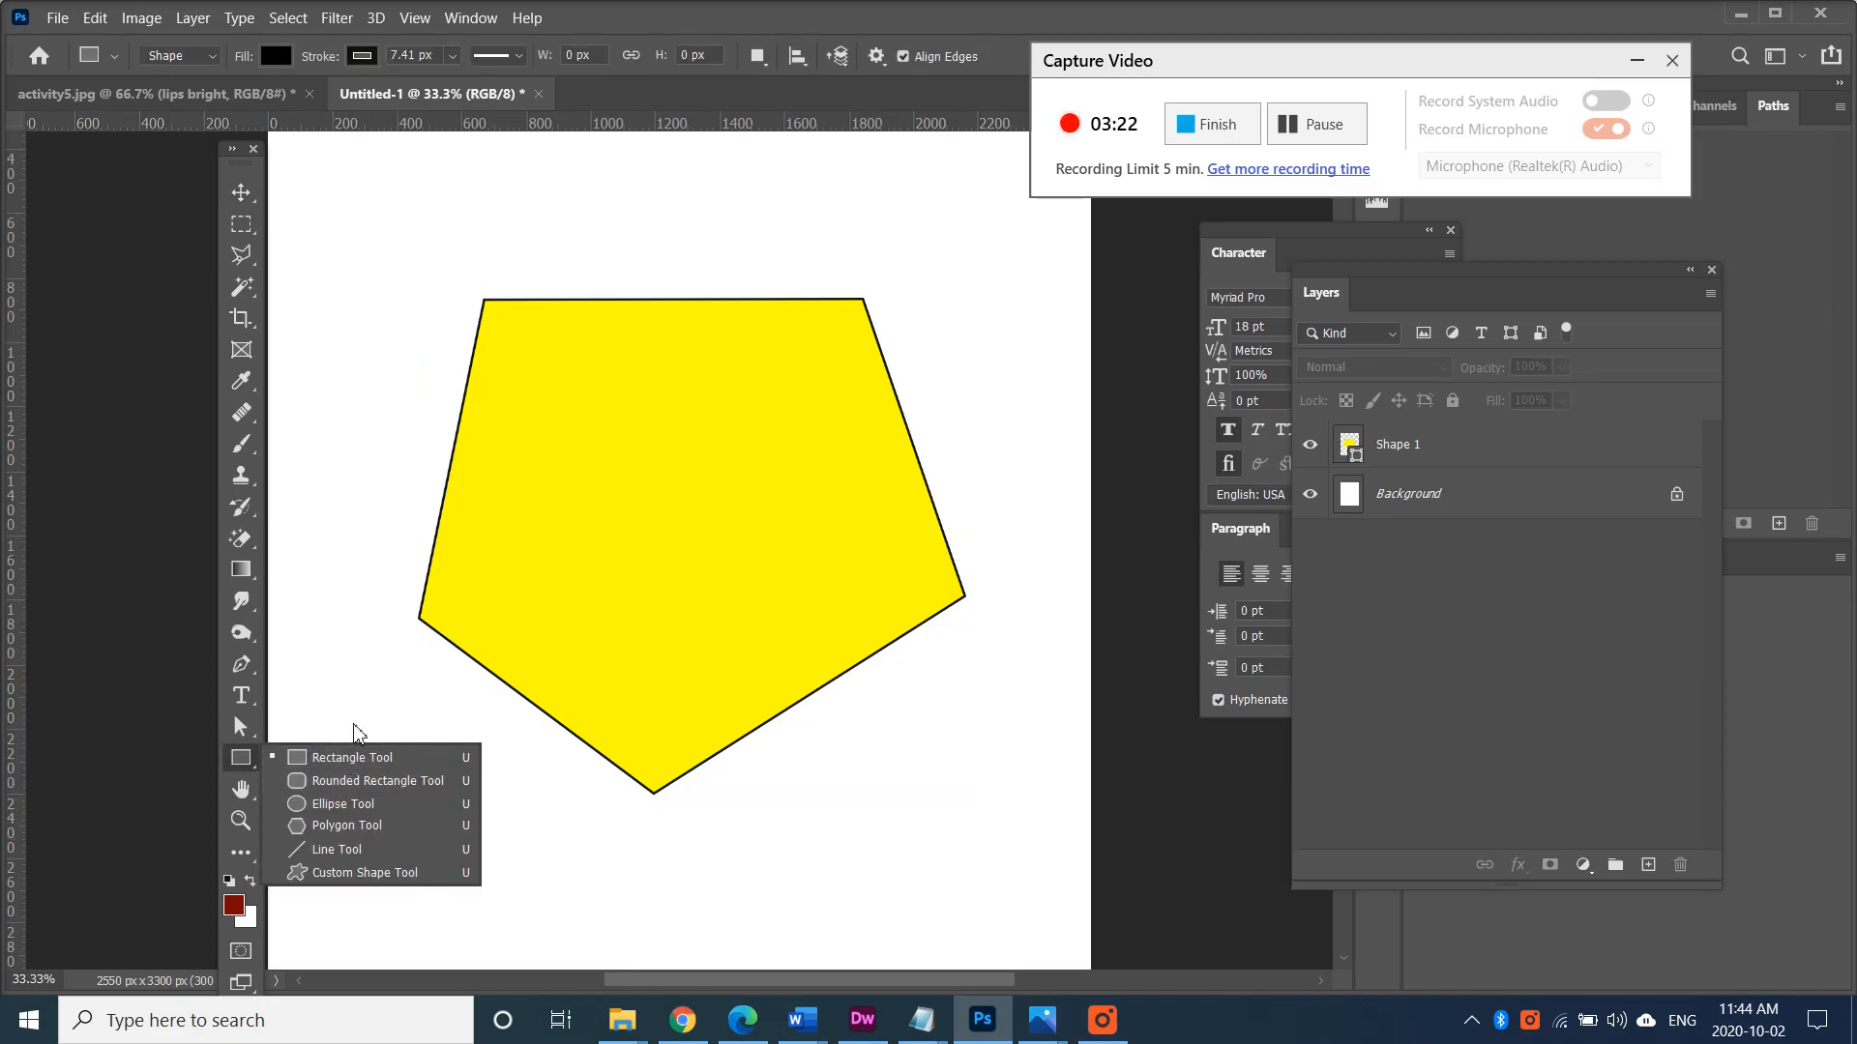
key(v)
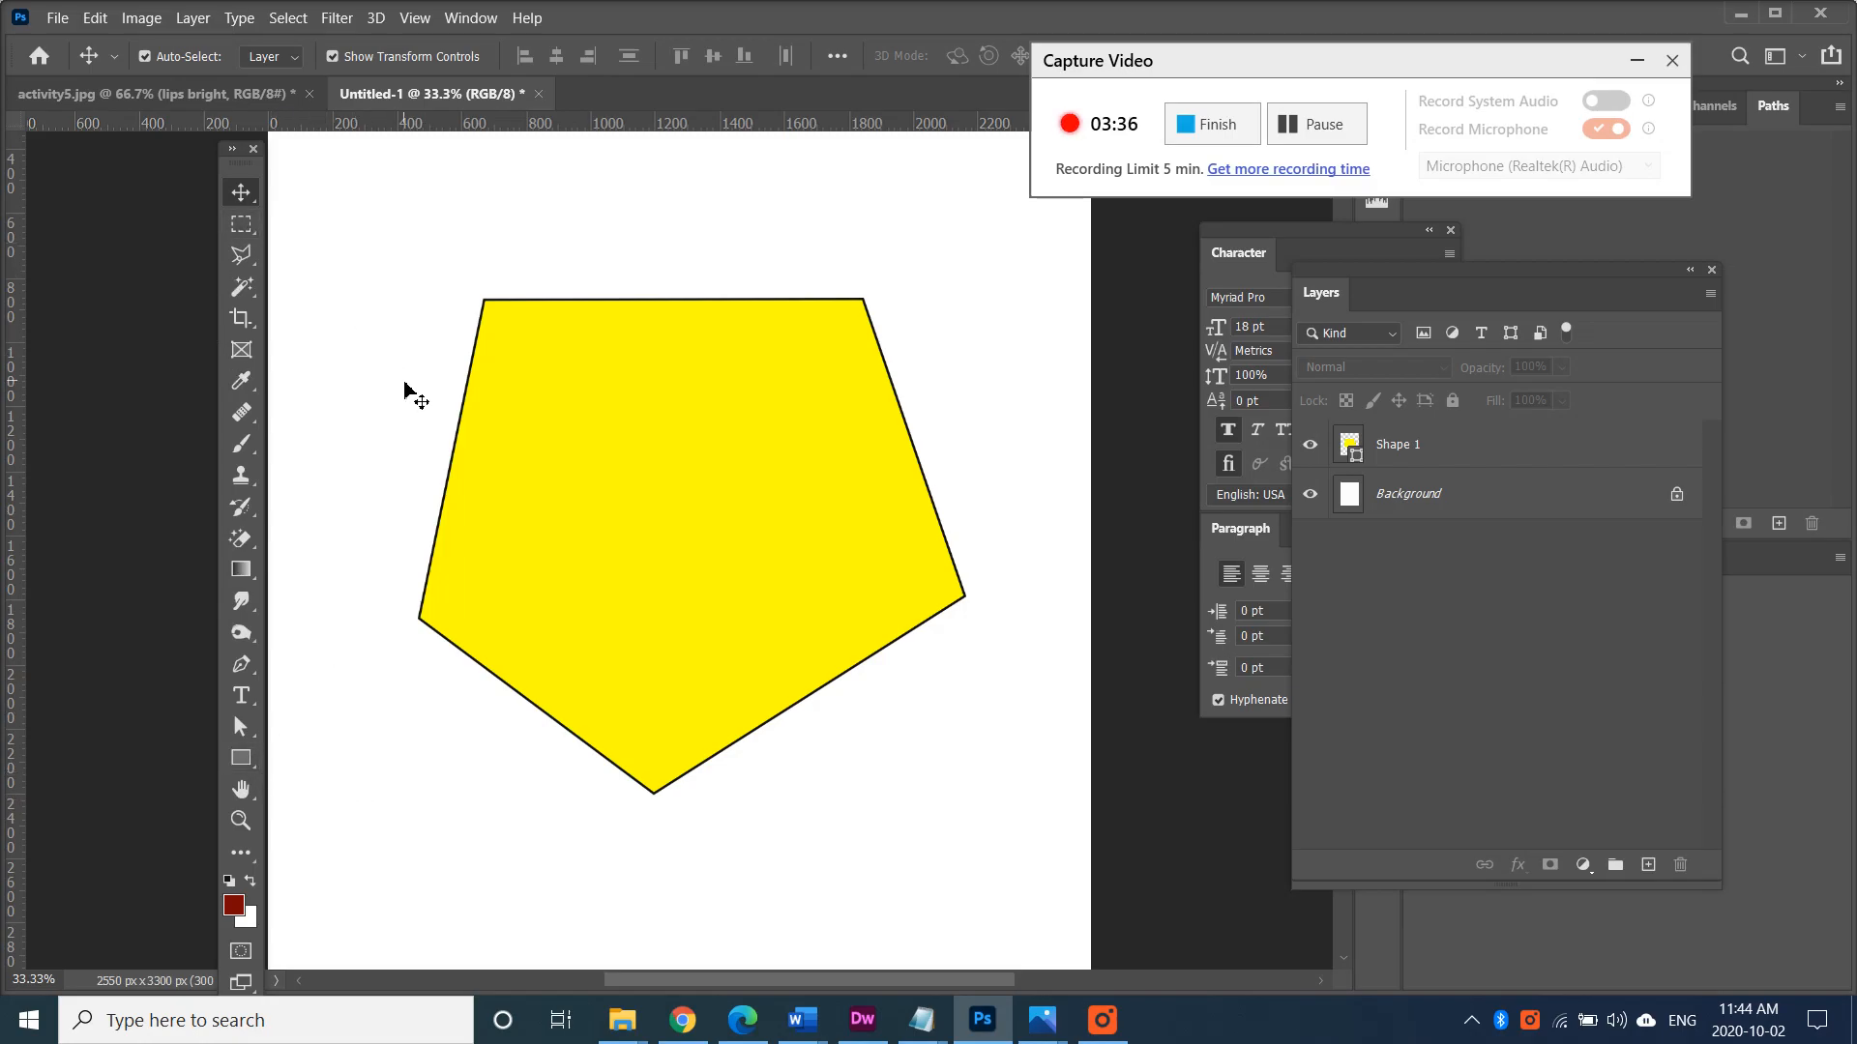
click(476, 363)
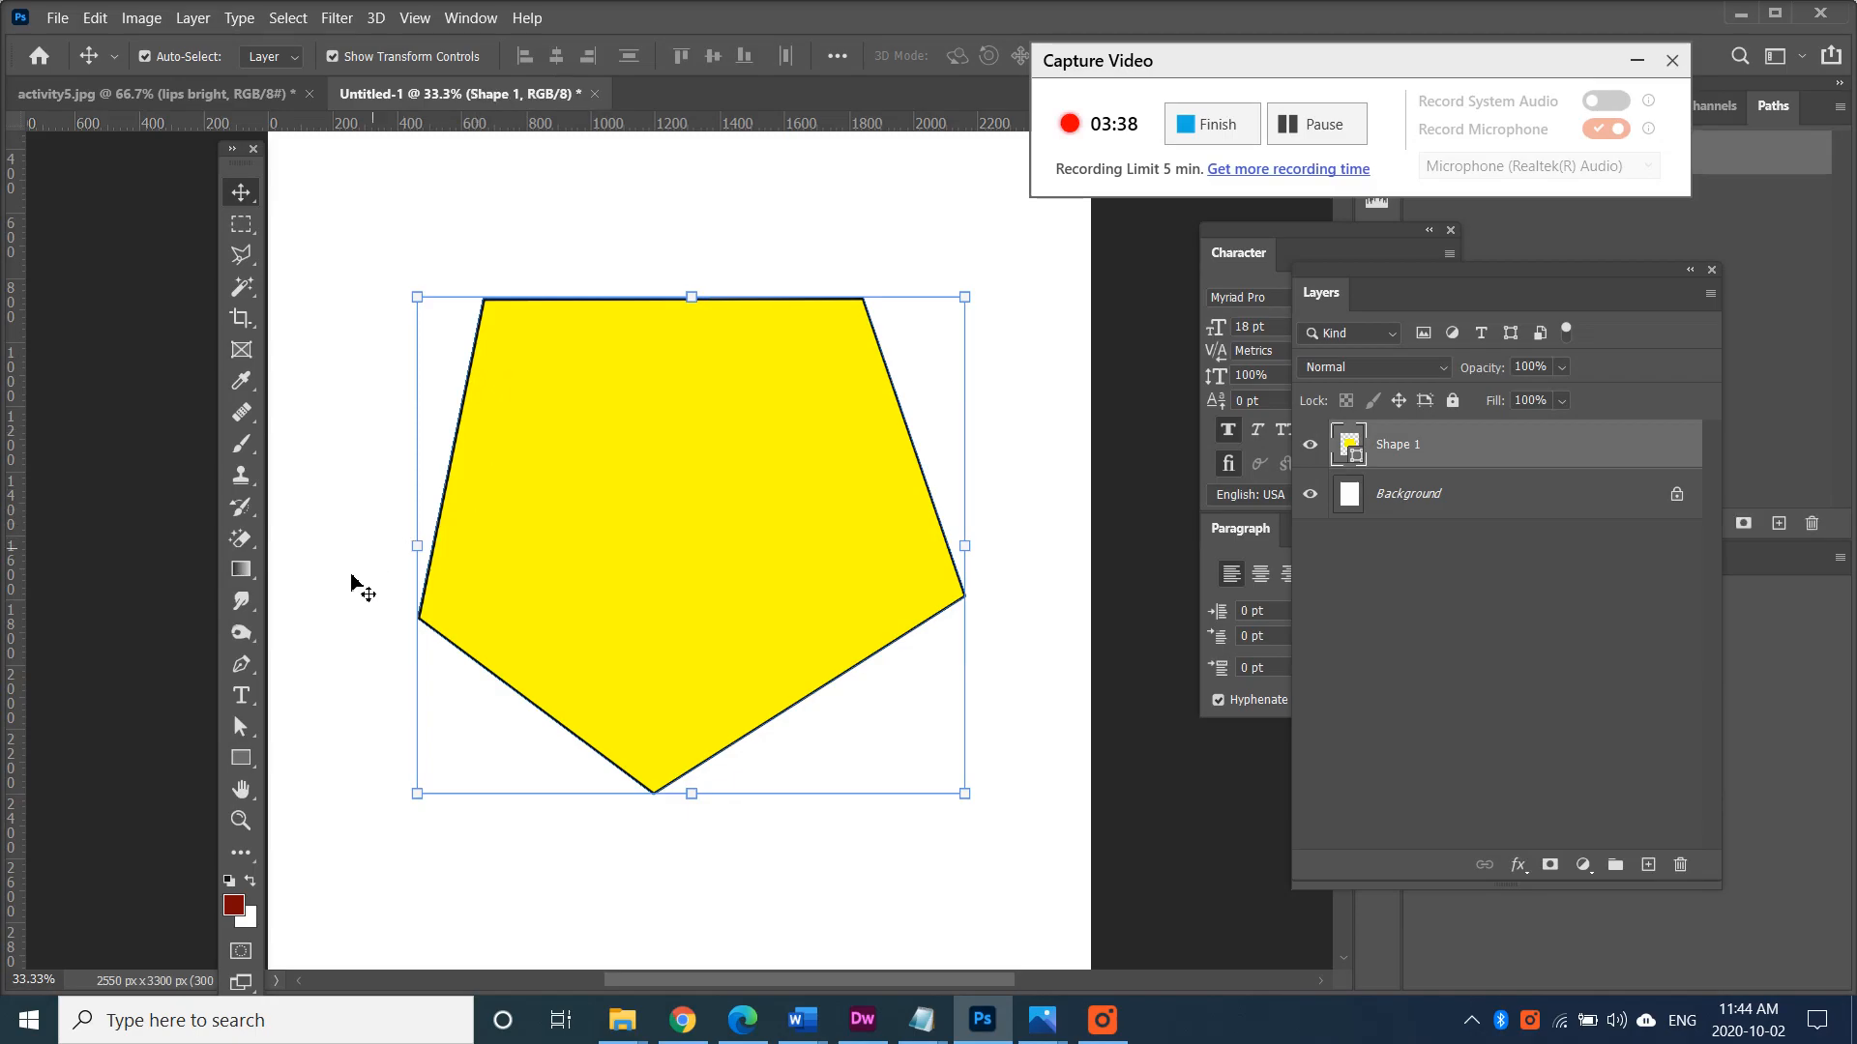
click(344, 607)
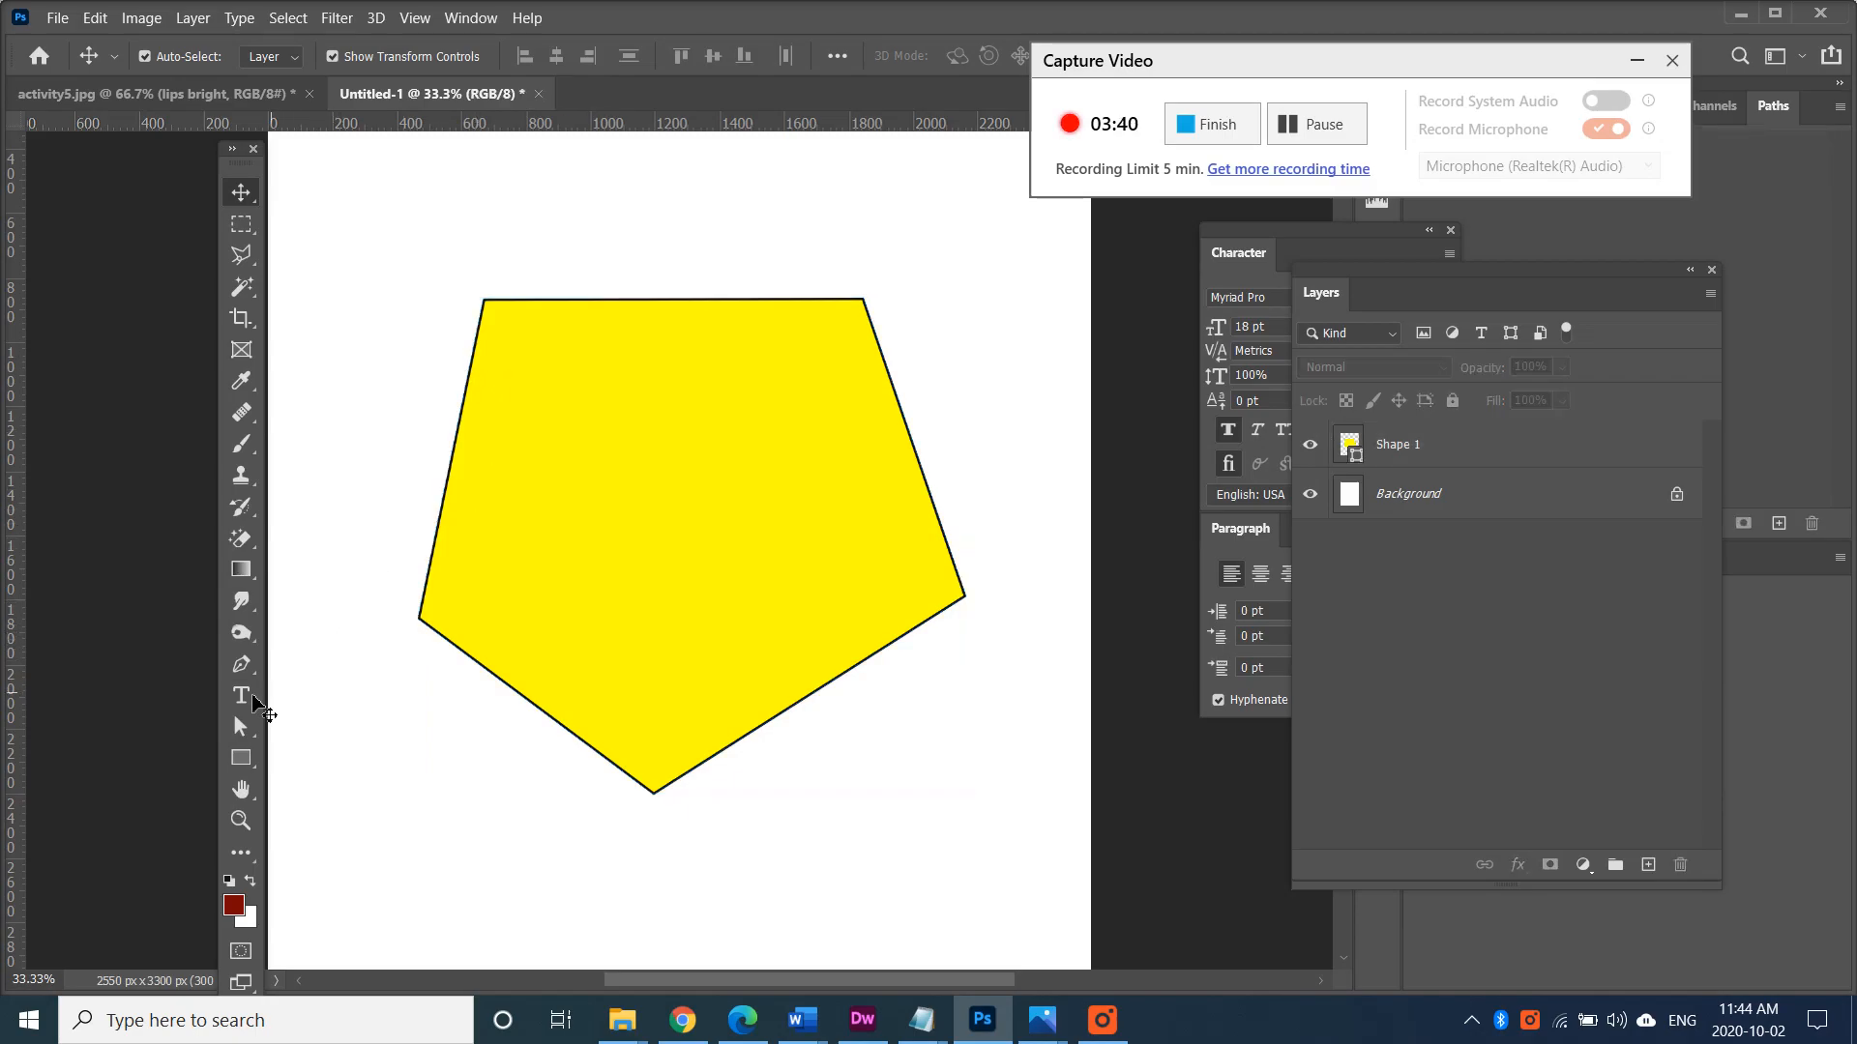
With the Type tool and the Shape 1 layer active, run Lorem ipsum placeholder text along the pentagon's path from its left corner
click(242, 696)
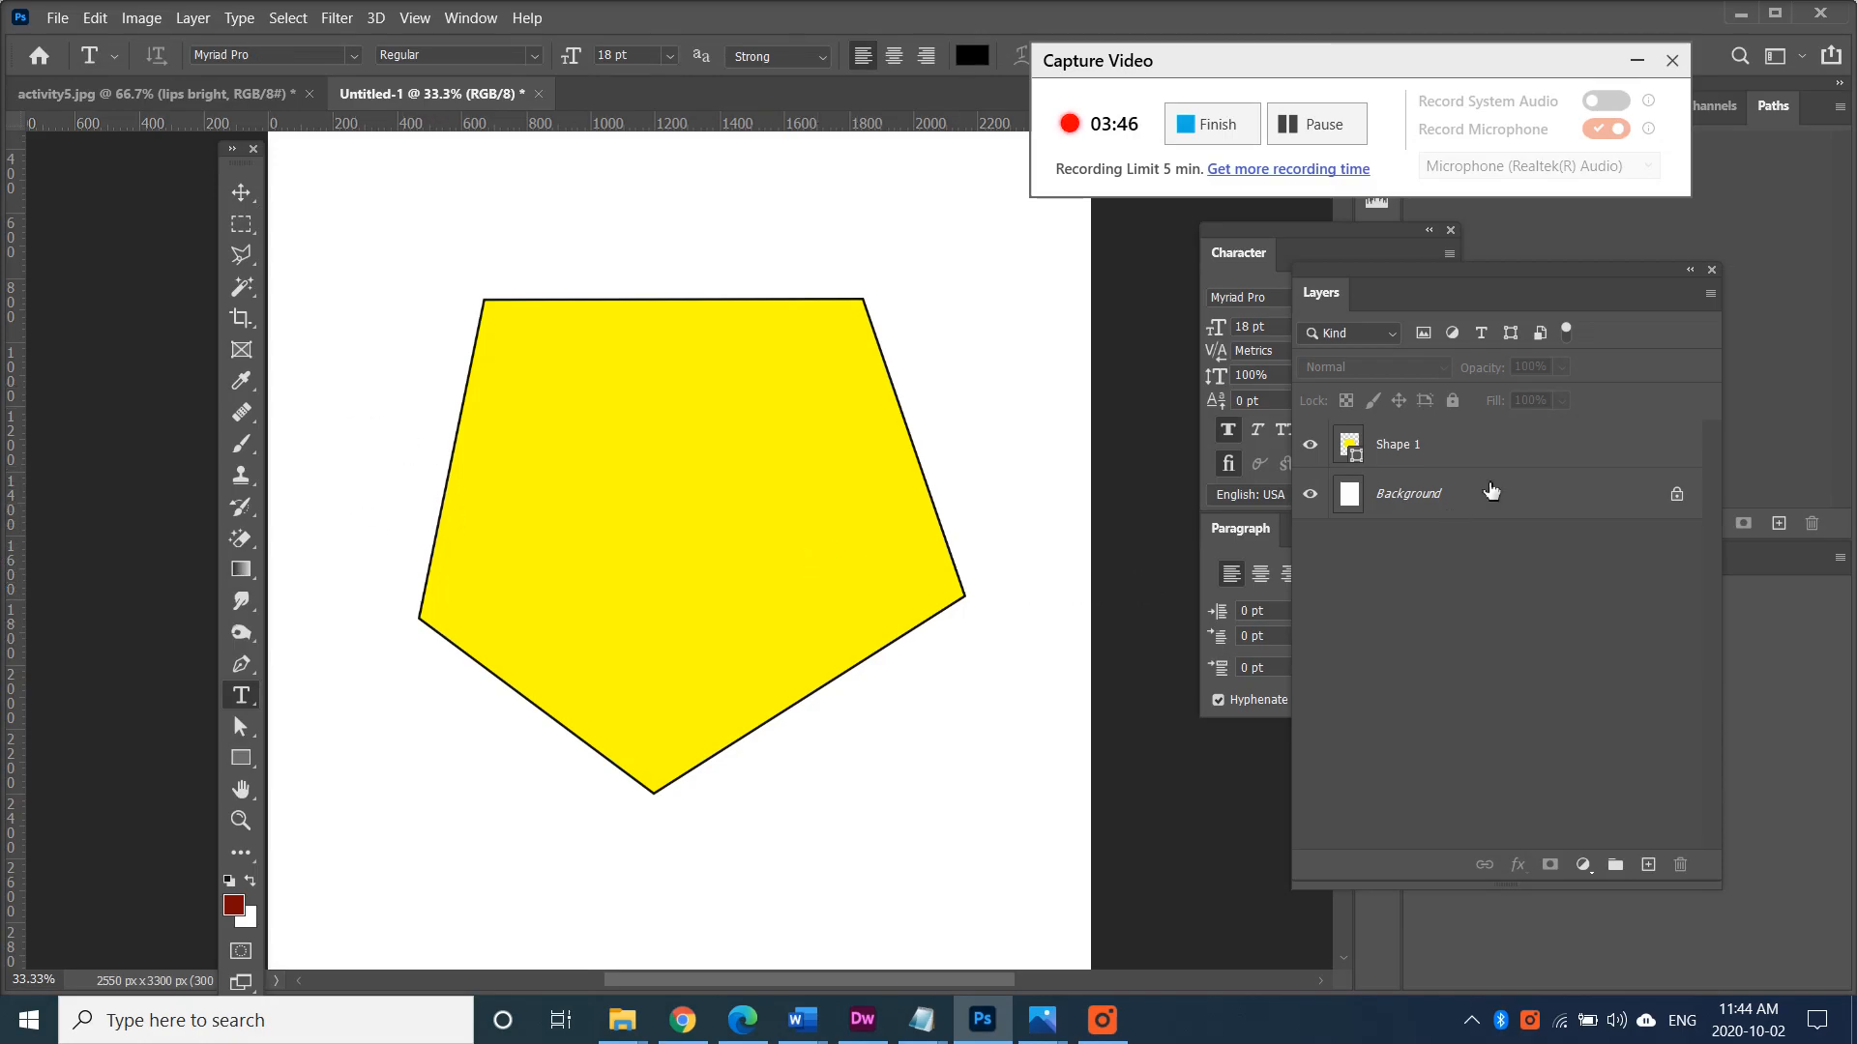
click(1486, 455)
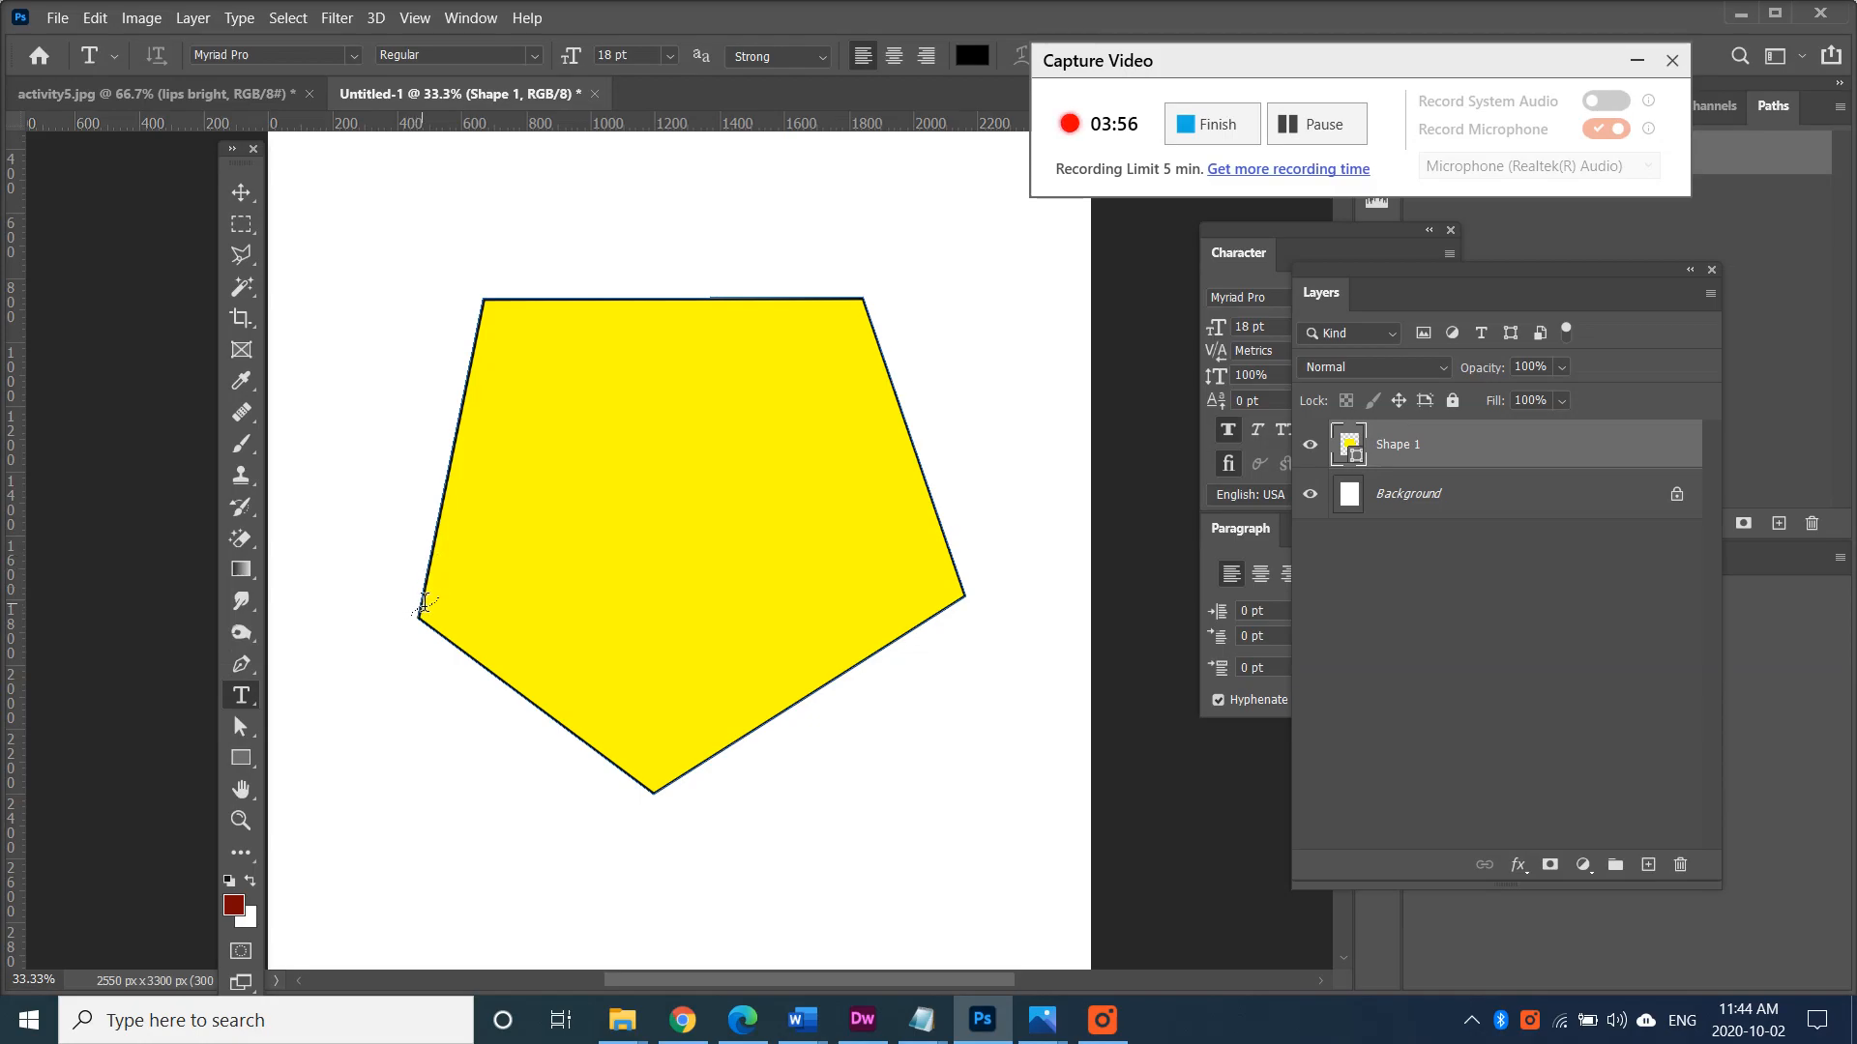
click(424, 601)
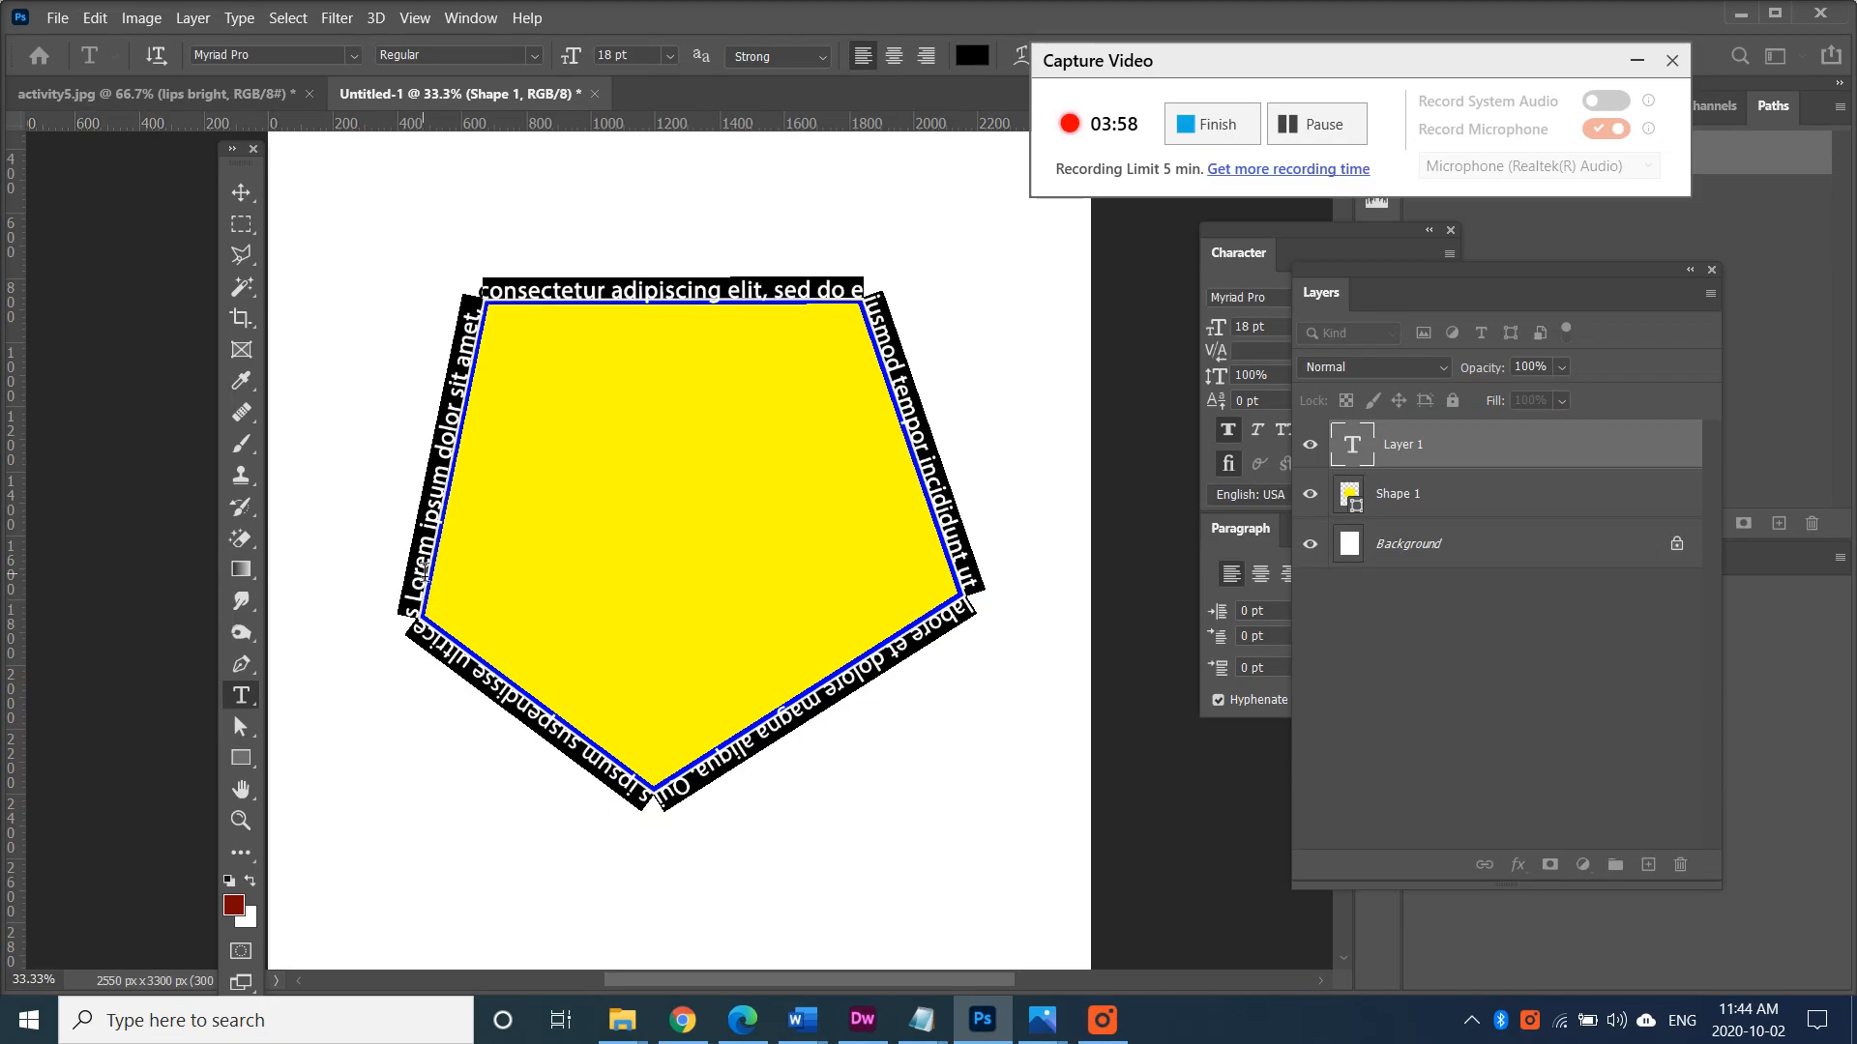
click(241, 192)
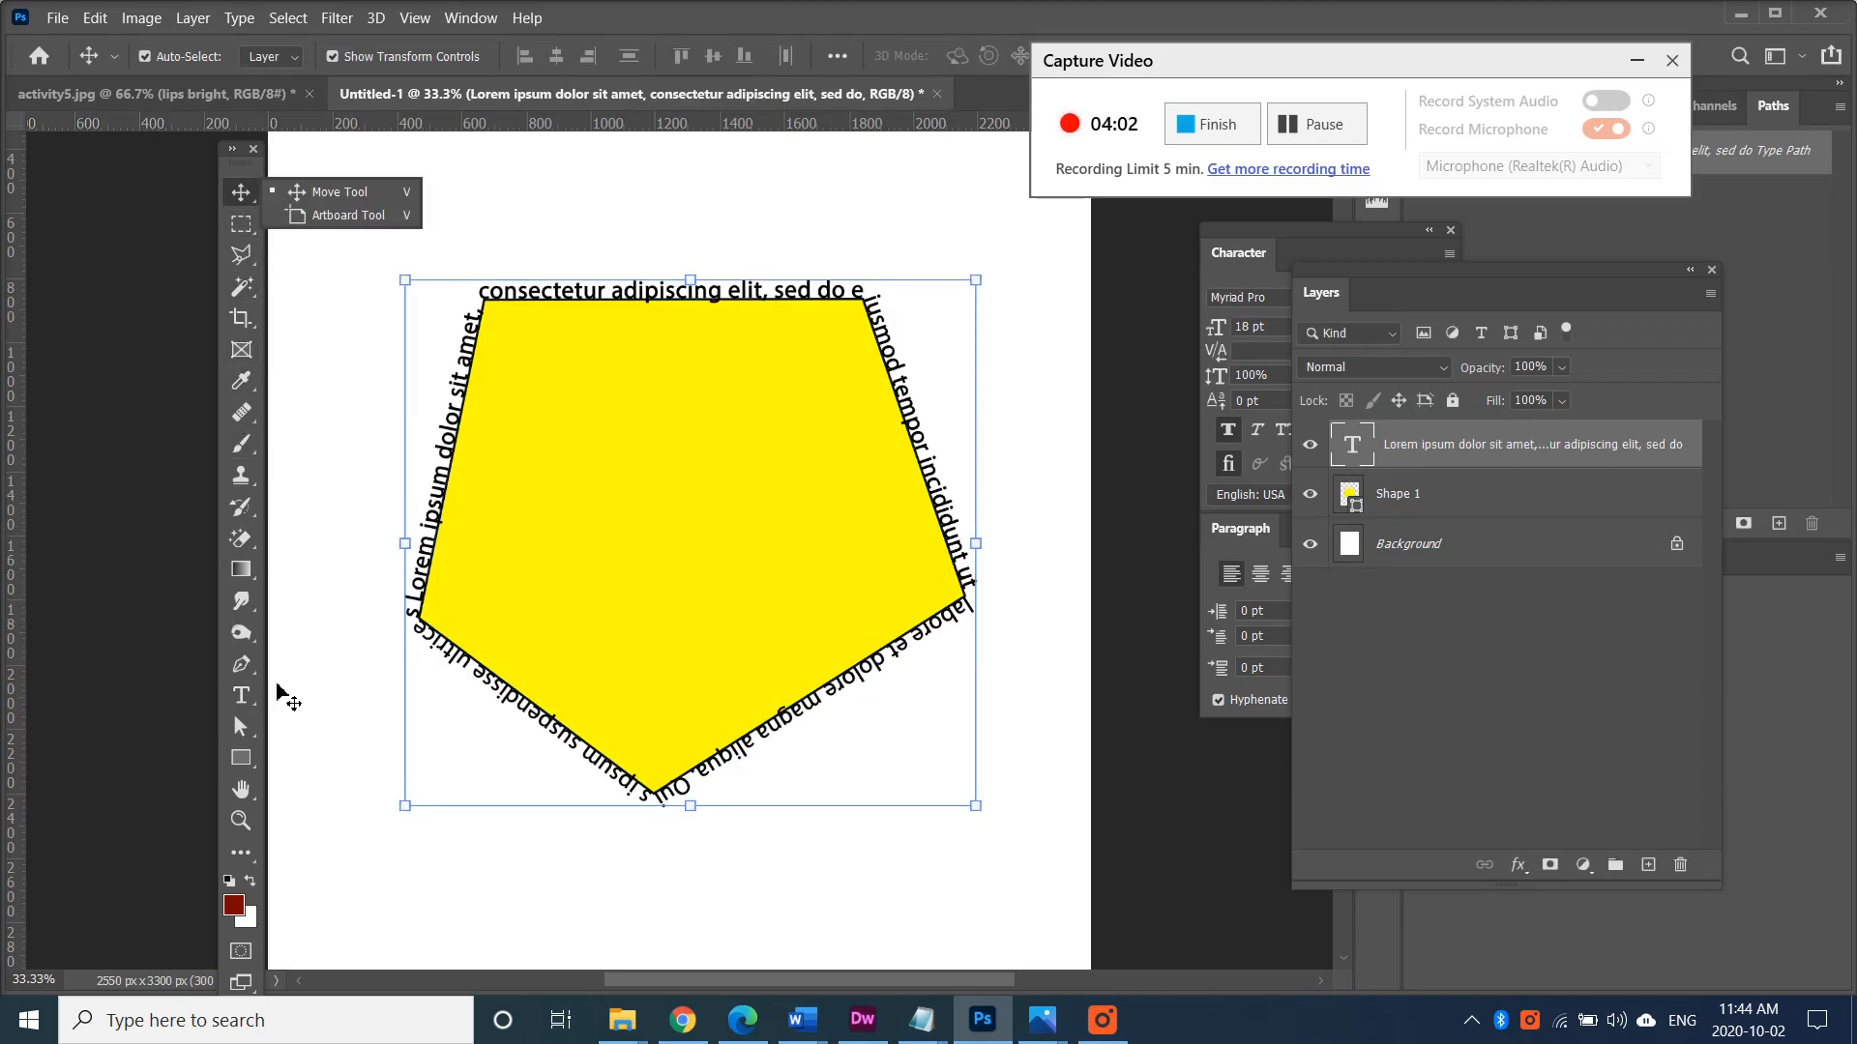
Delete the path text along the pentagon's two lower sides so that it ends at "incididunt ut"
click(241, 695)
click(550, 720)
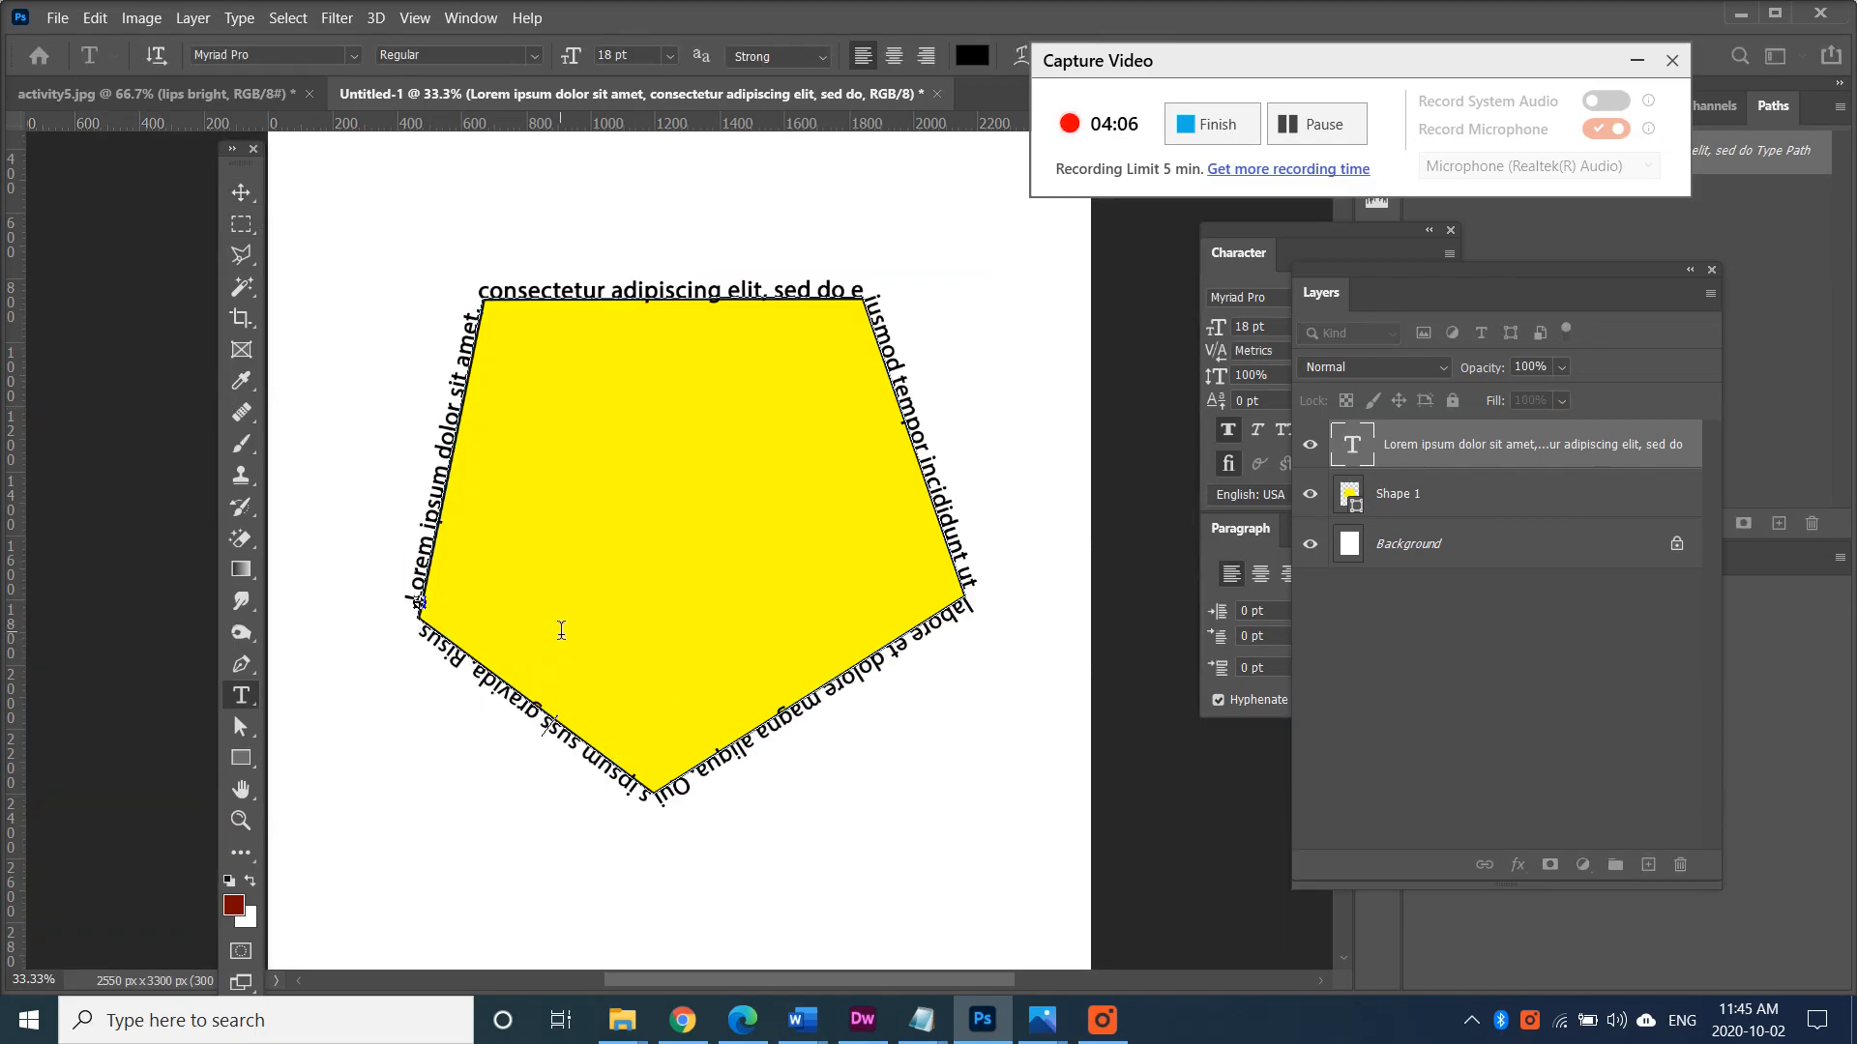
drag(425, 627, 1003, 594)
key(BackSpace)
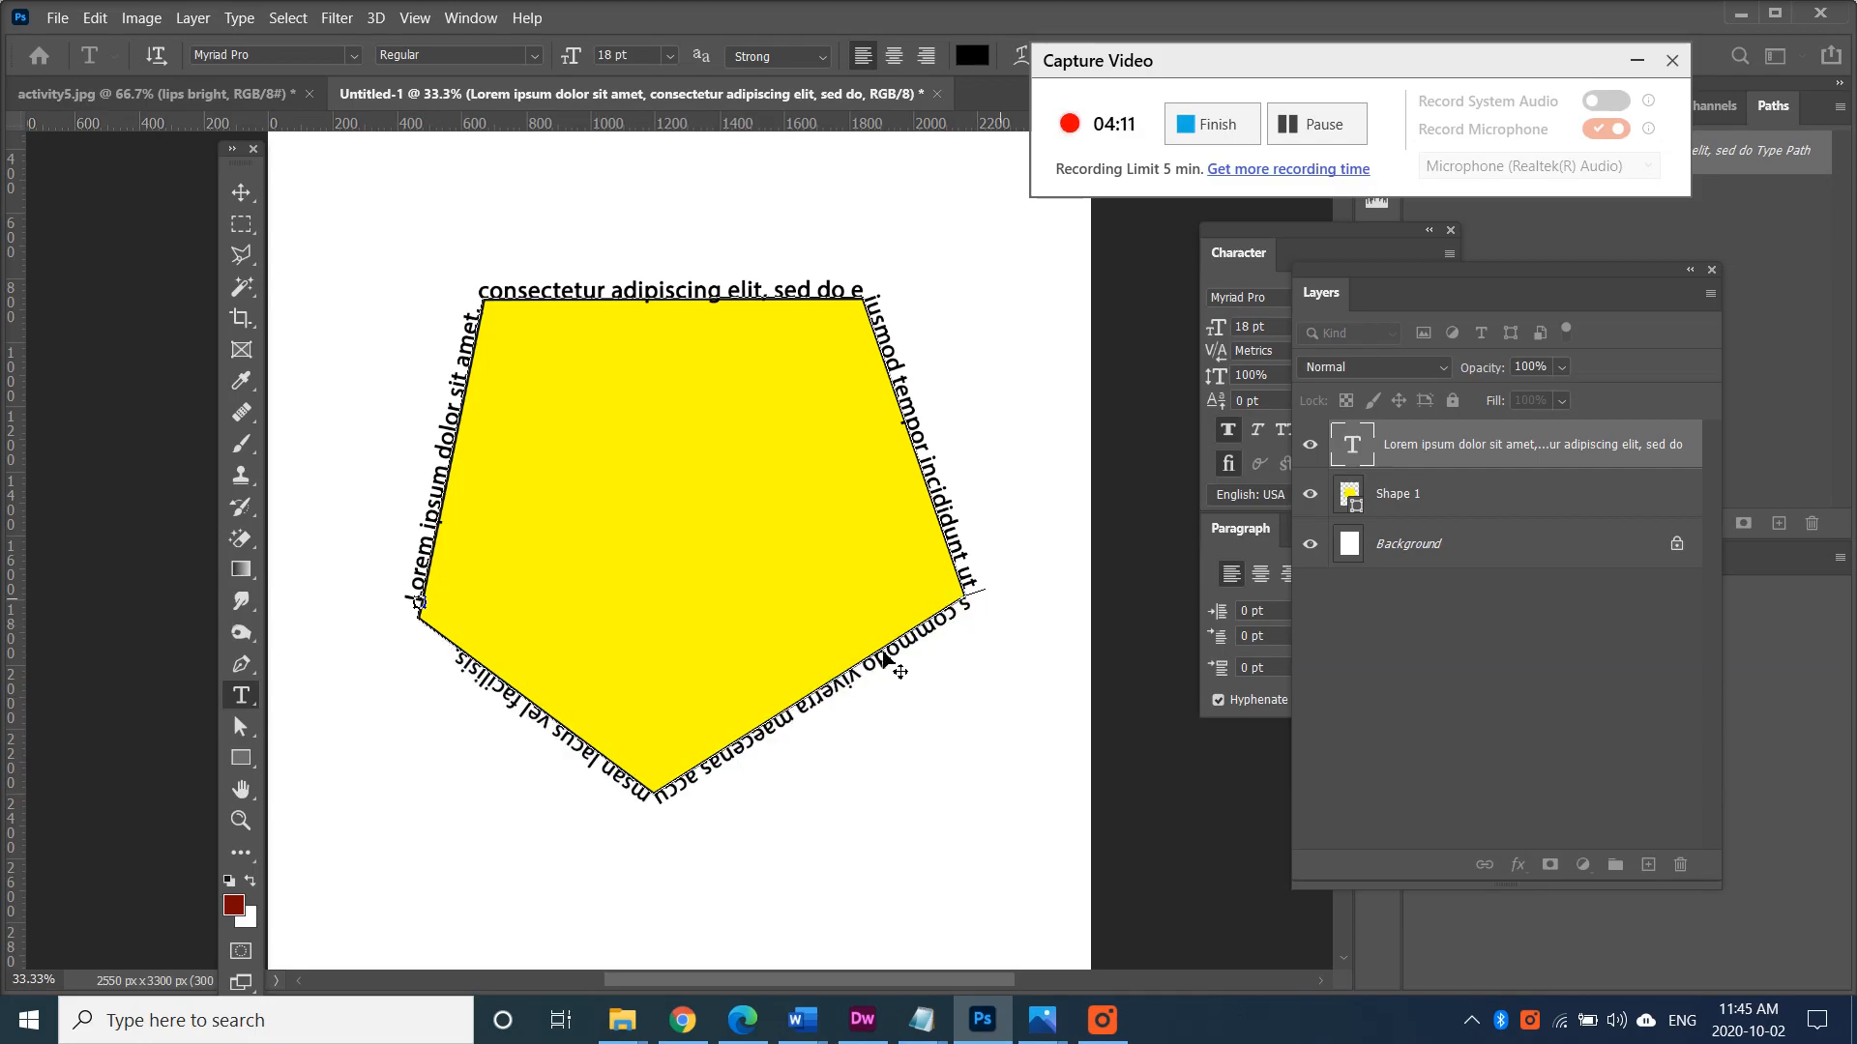
drag(457, 655, 972, 580)
key(BackSpace)
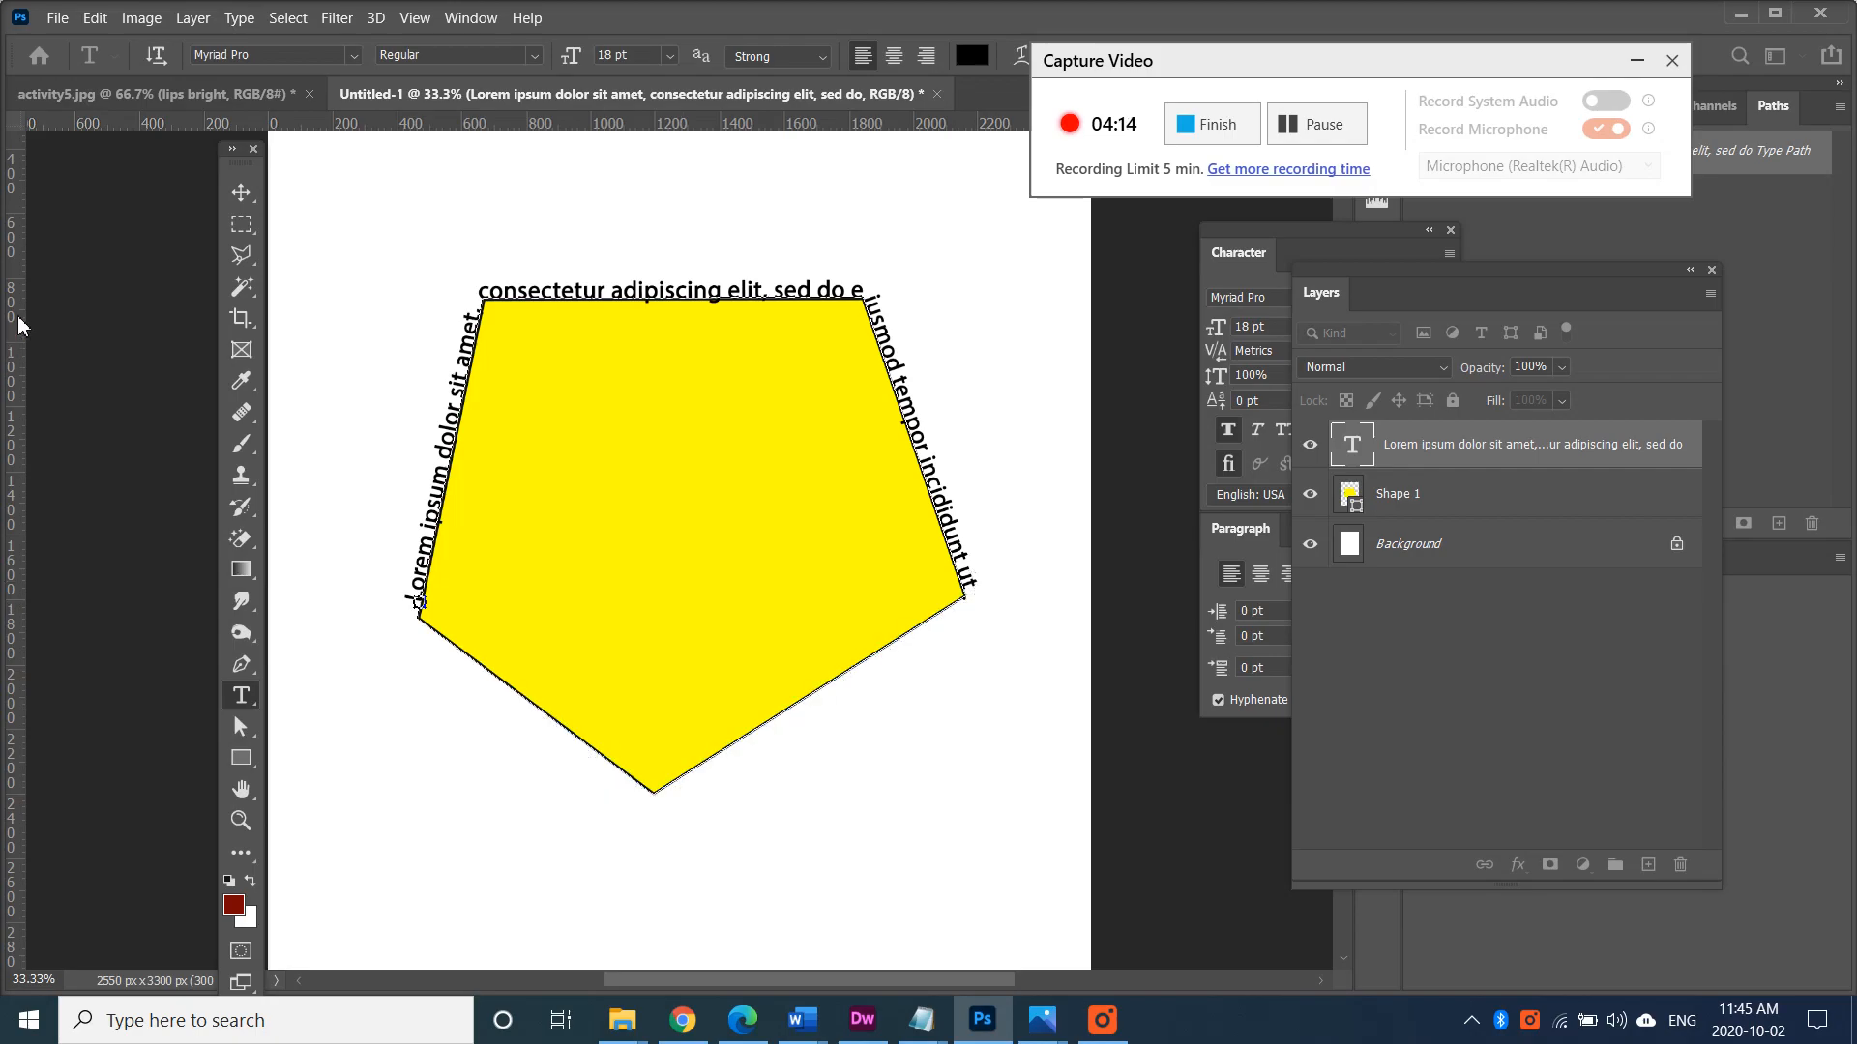
click(241, 192)
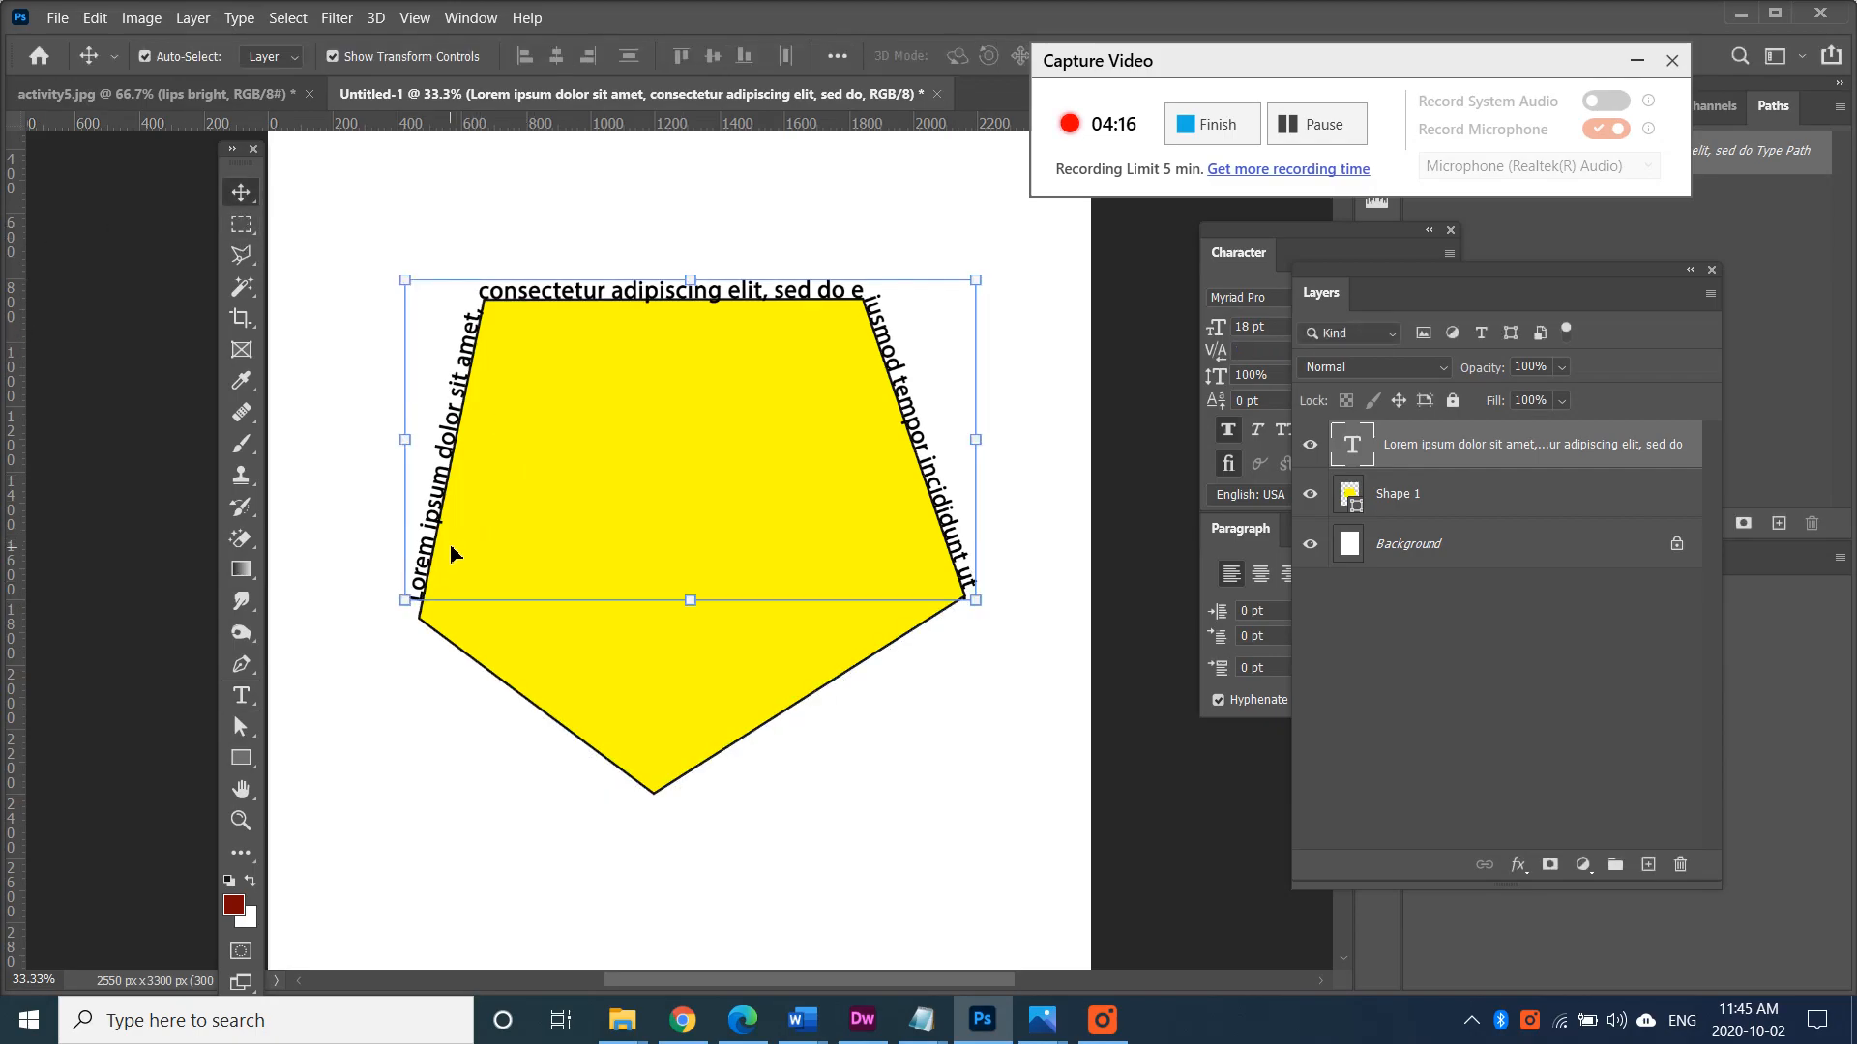
Set the size of all the remaining text on the pentagon's path to 24 pt
click(242, 695)
drag(687, 290, 313, 467)
drag(694, 291, 964, 547)
click(971, 582)
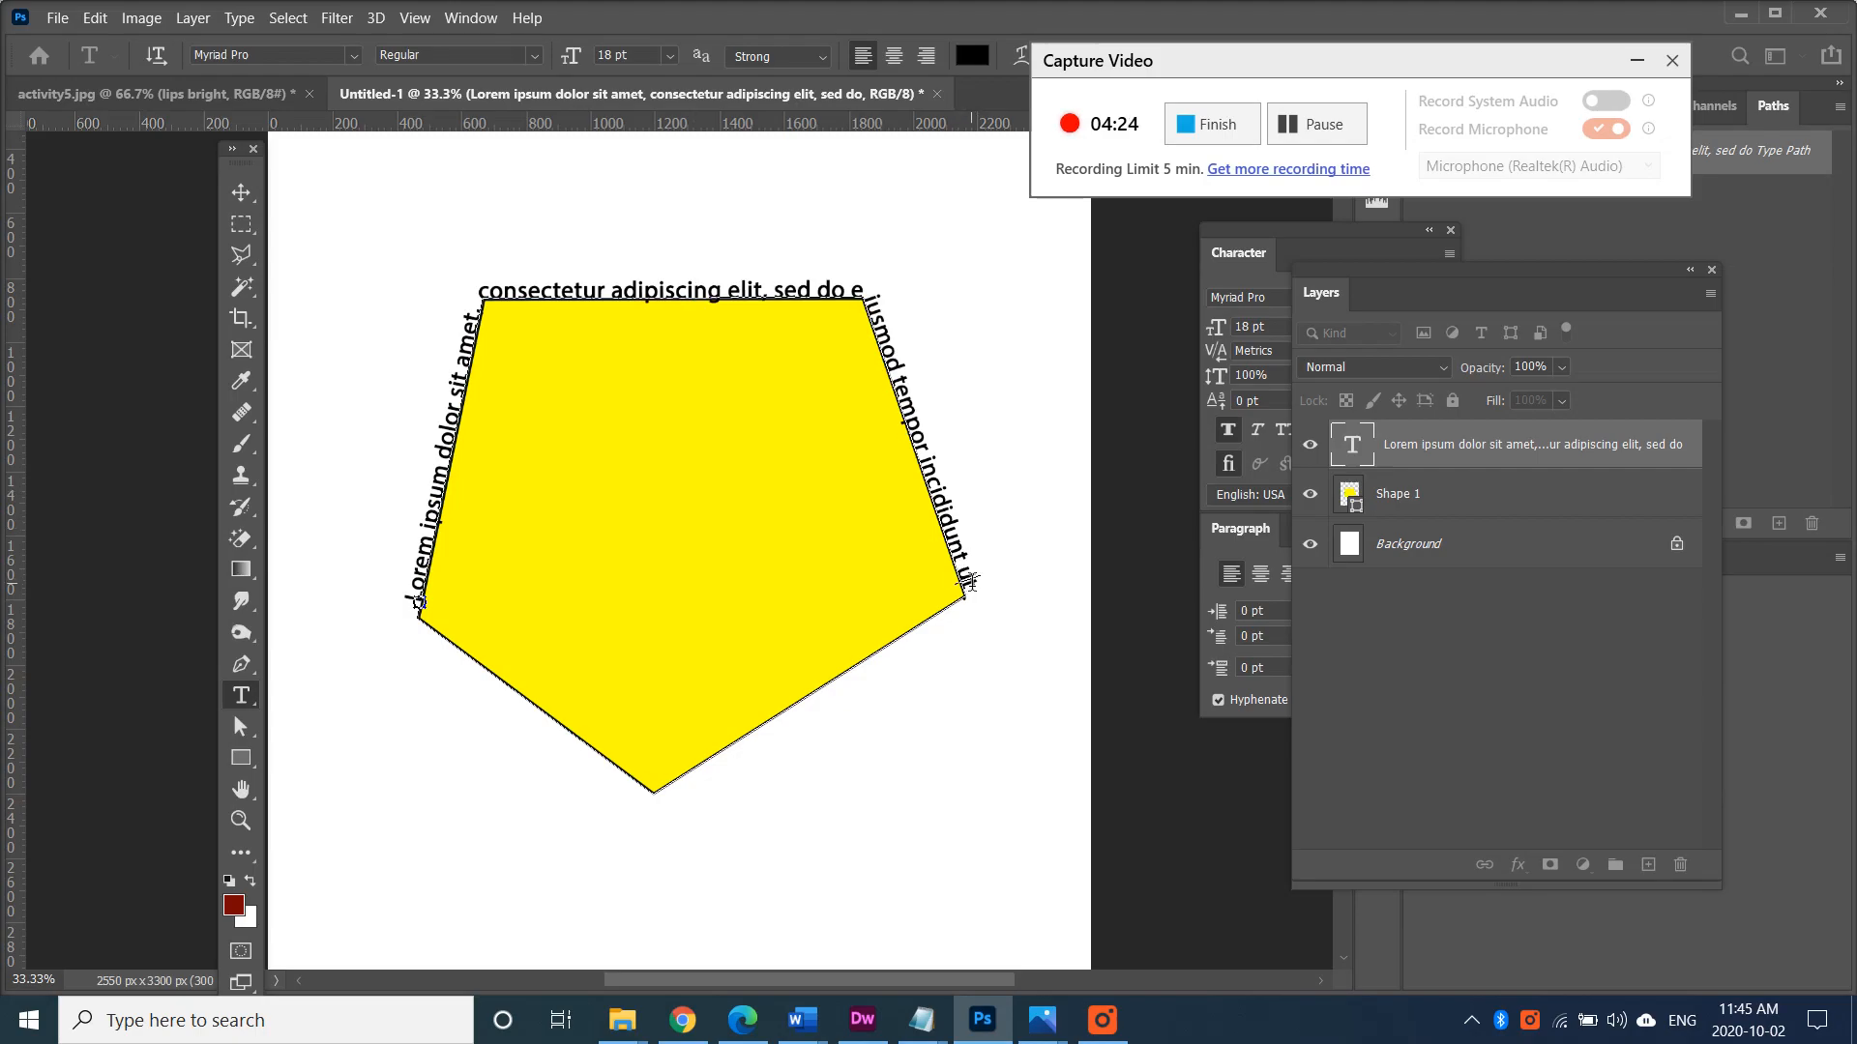
drag(913, 469, 416, 602)
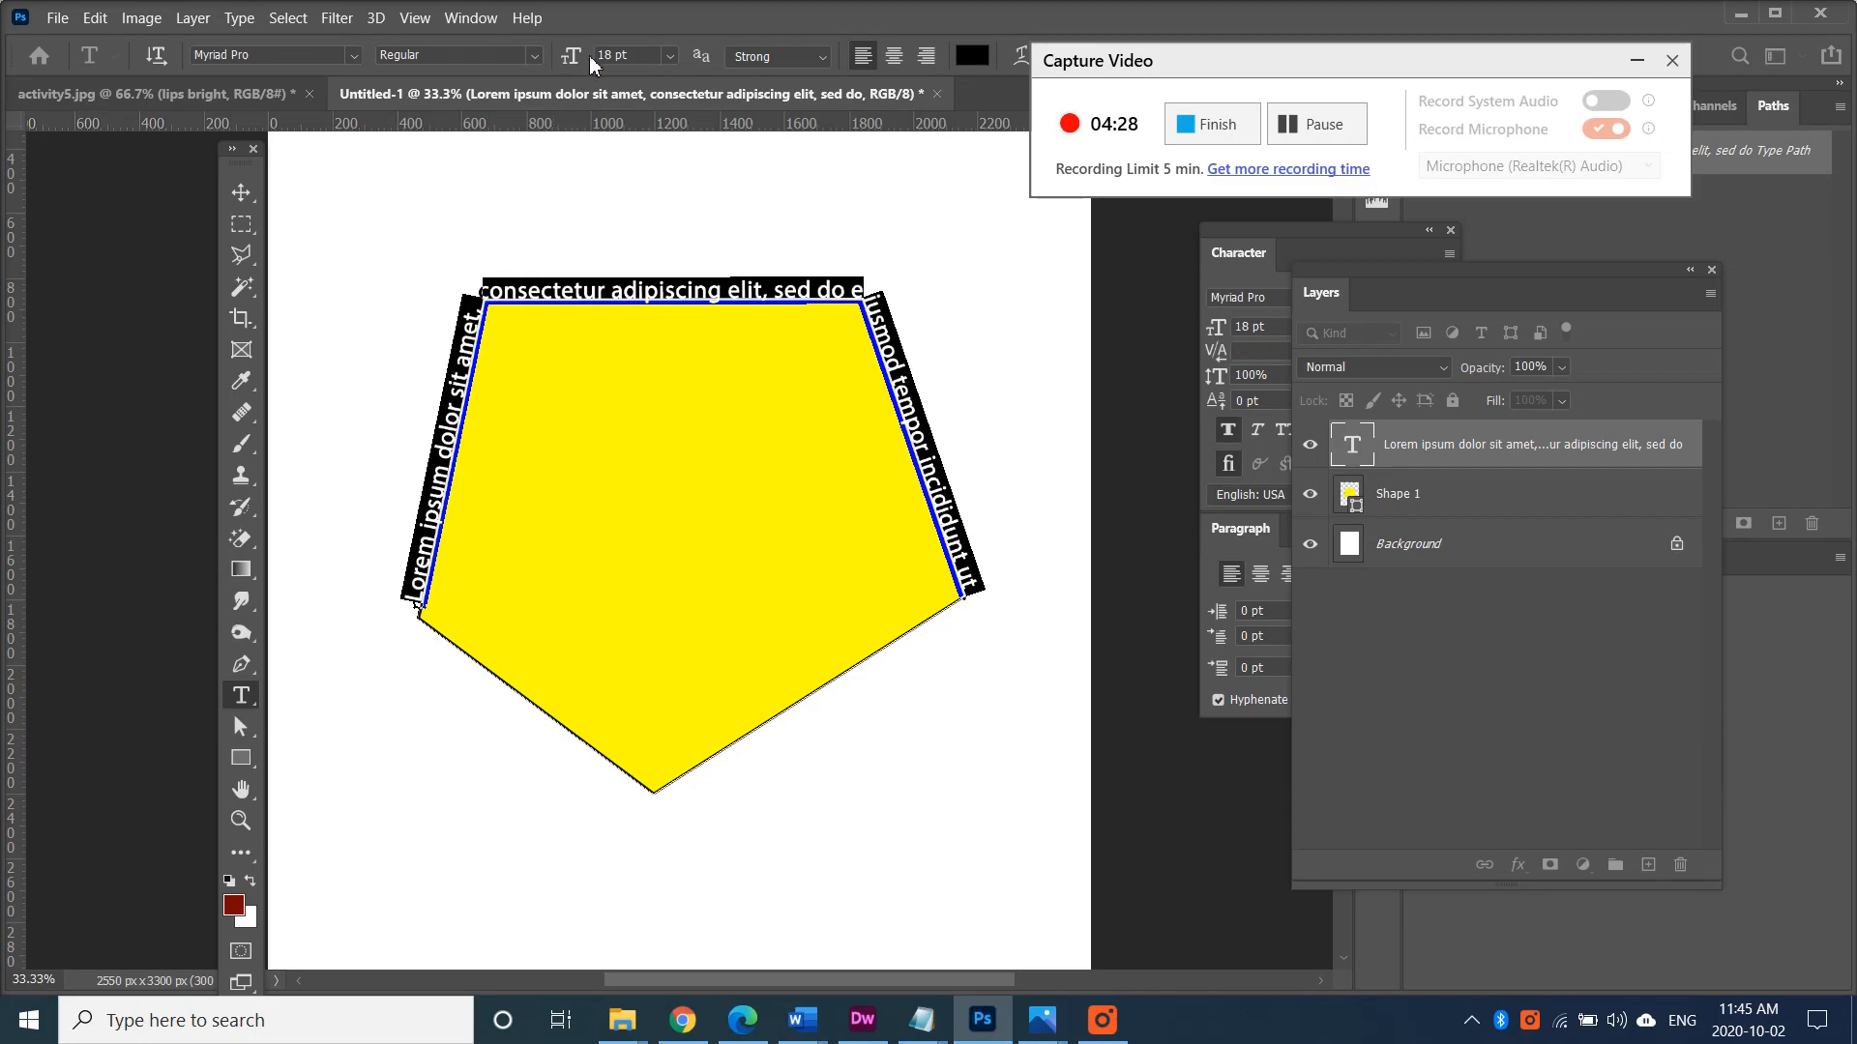
click(670, 57)
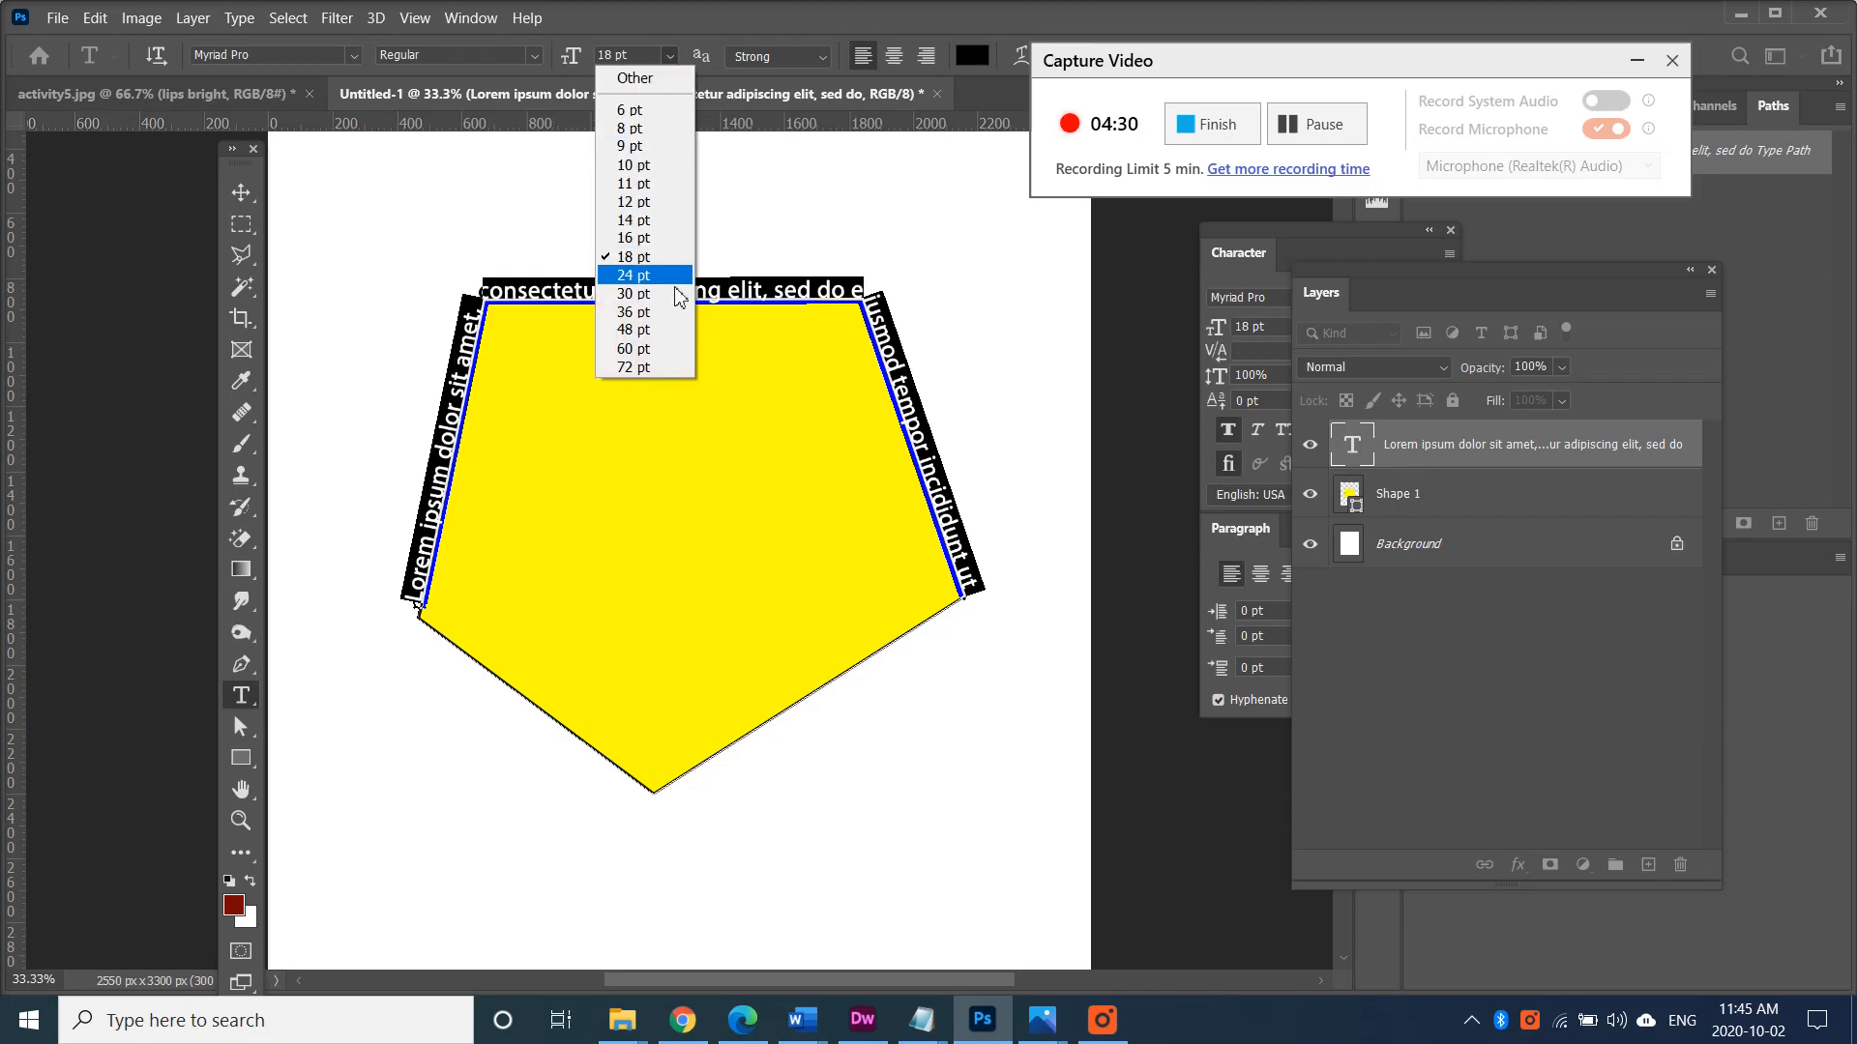
click(634, 276)
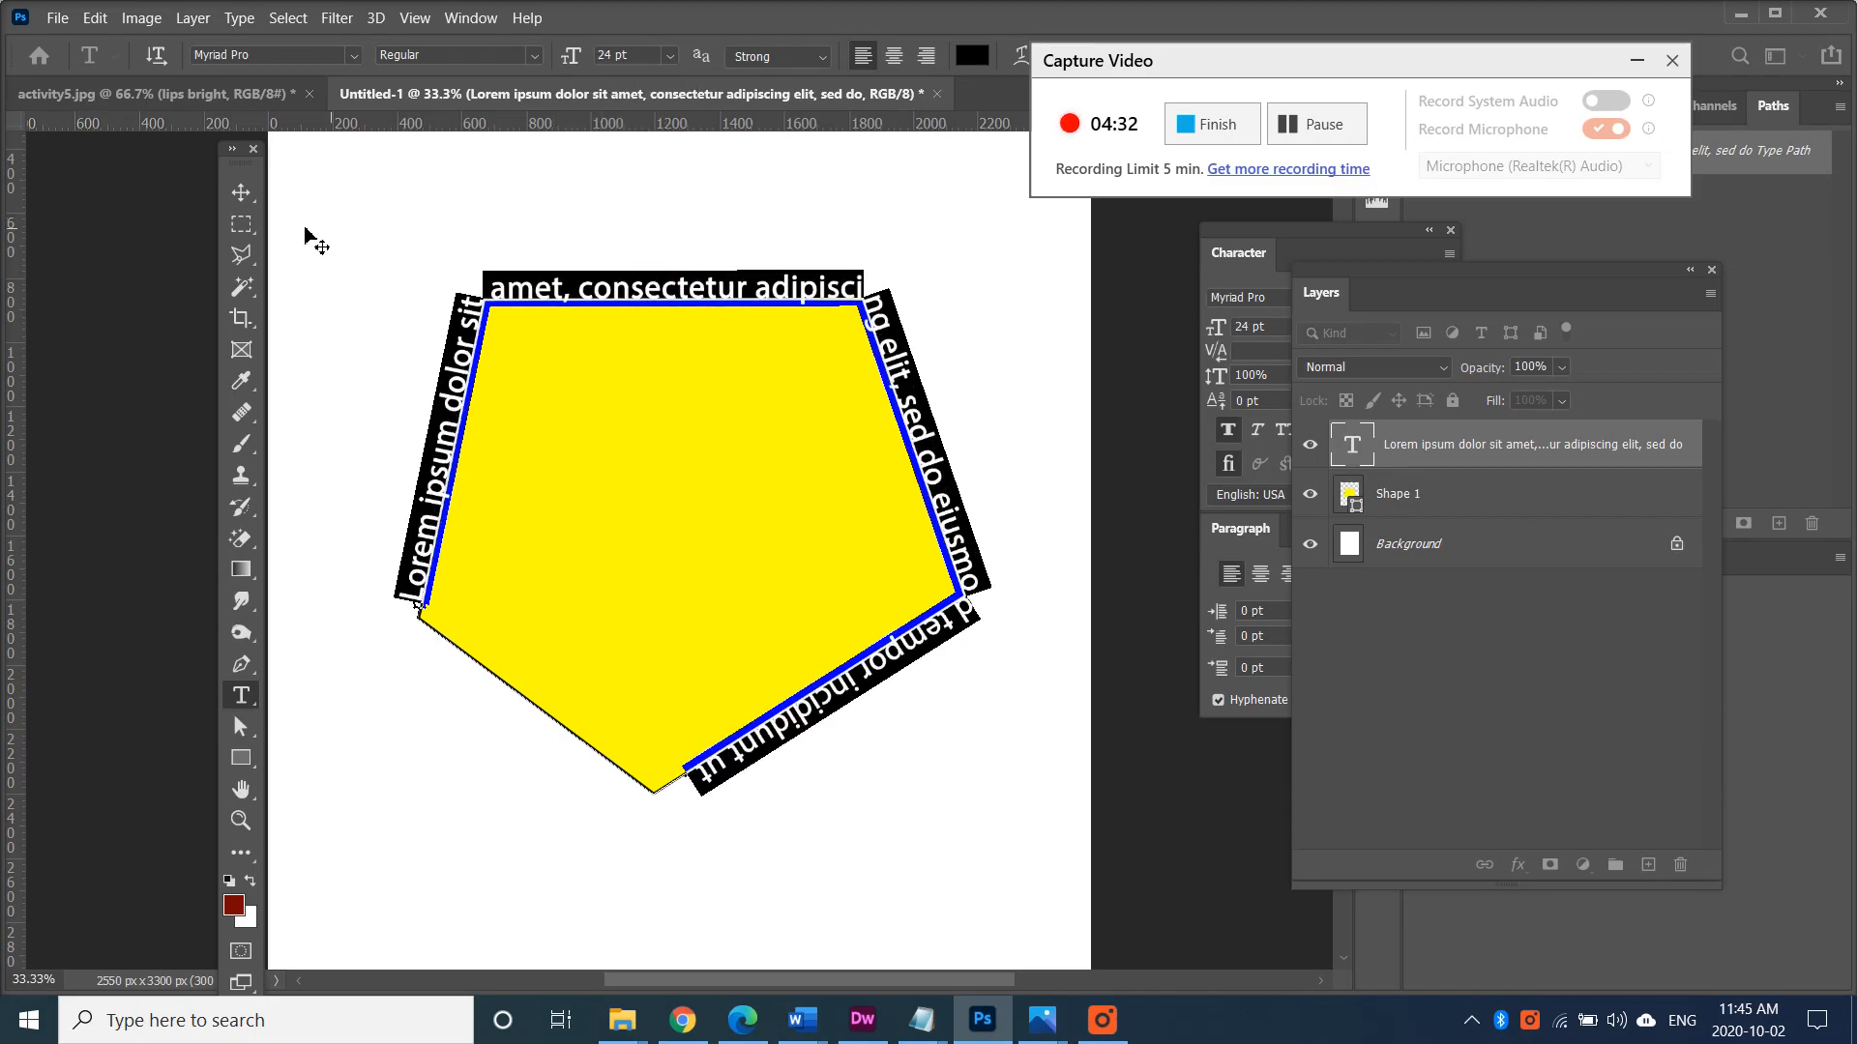
click(242, 192)
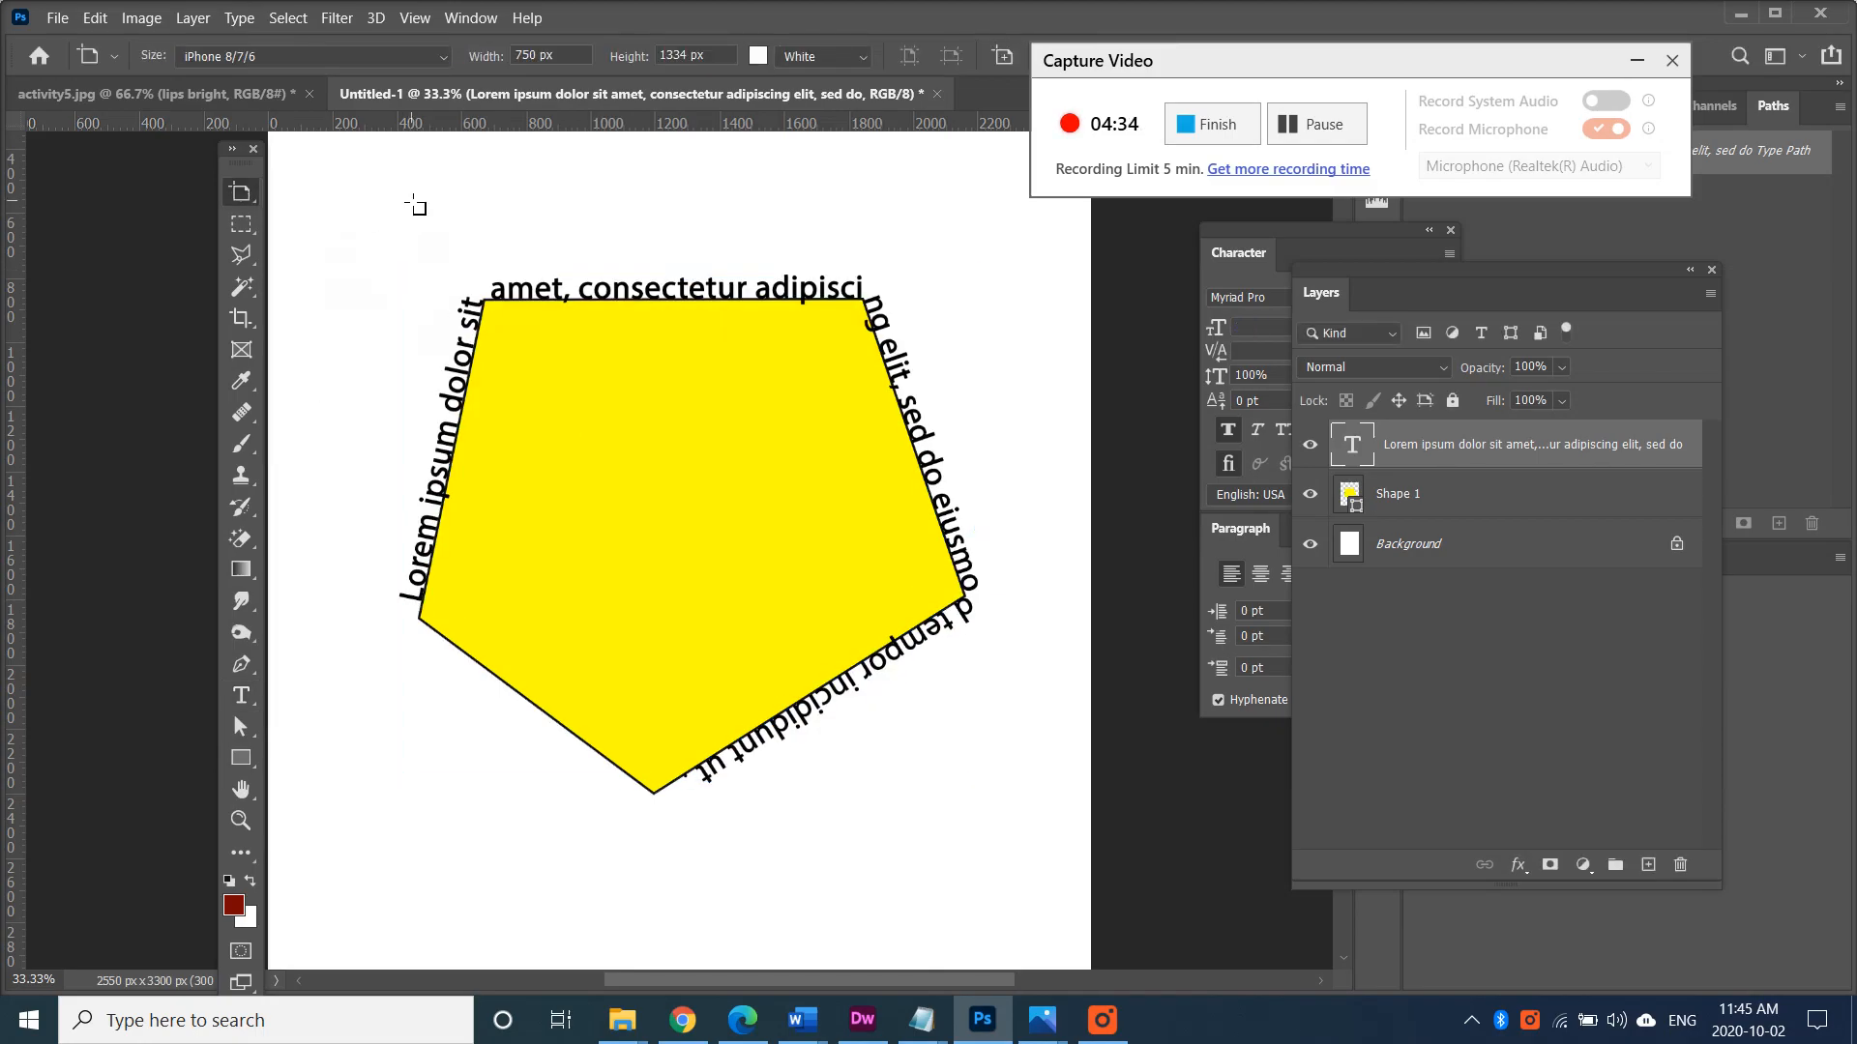
Select the pentagon together with its path text, and compare them with the text path in examplecopy.jpg in Photos
drag(414, 199, 781, 565)
scroll(716, 590, up, 5)
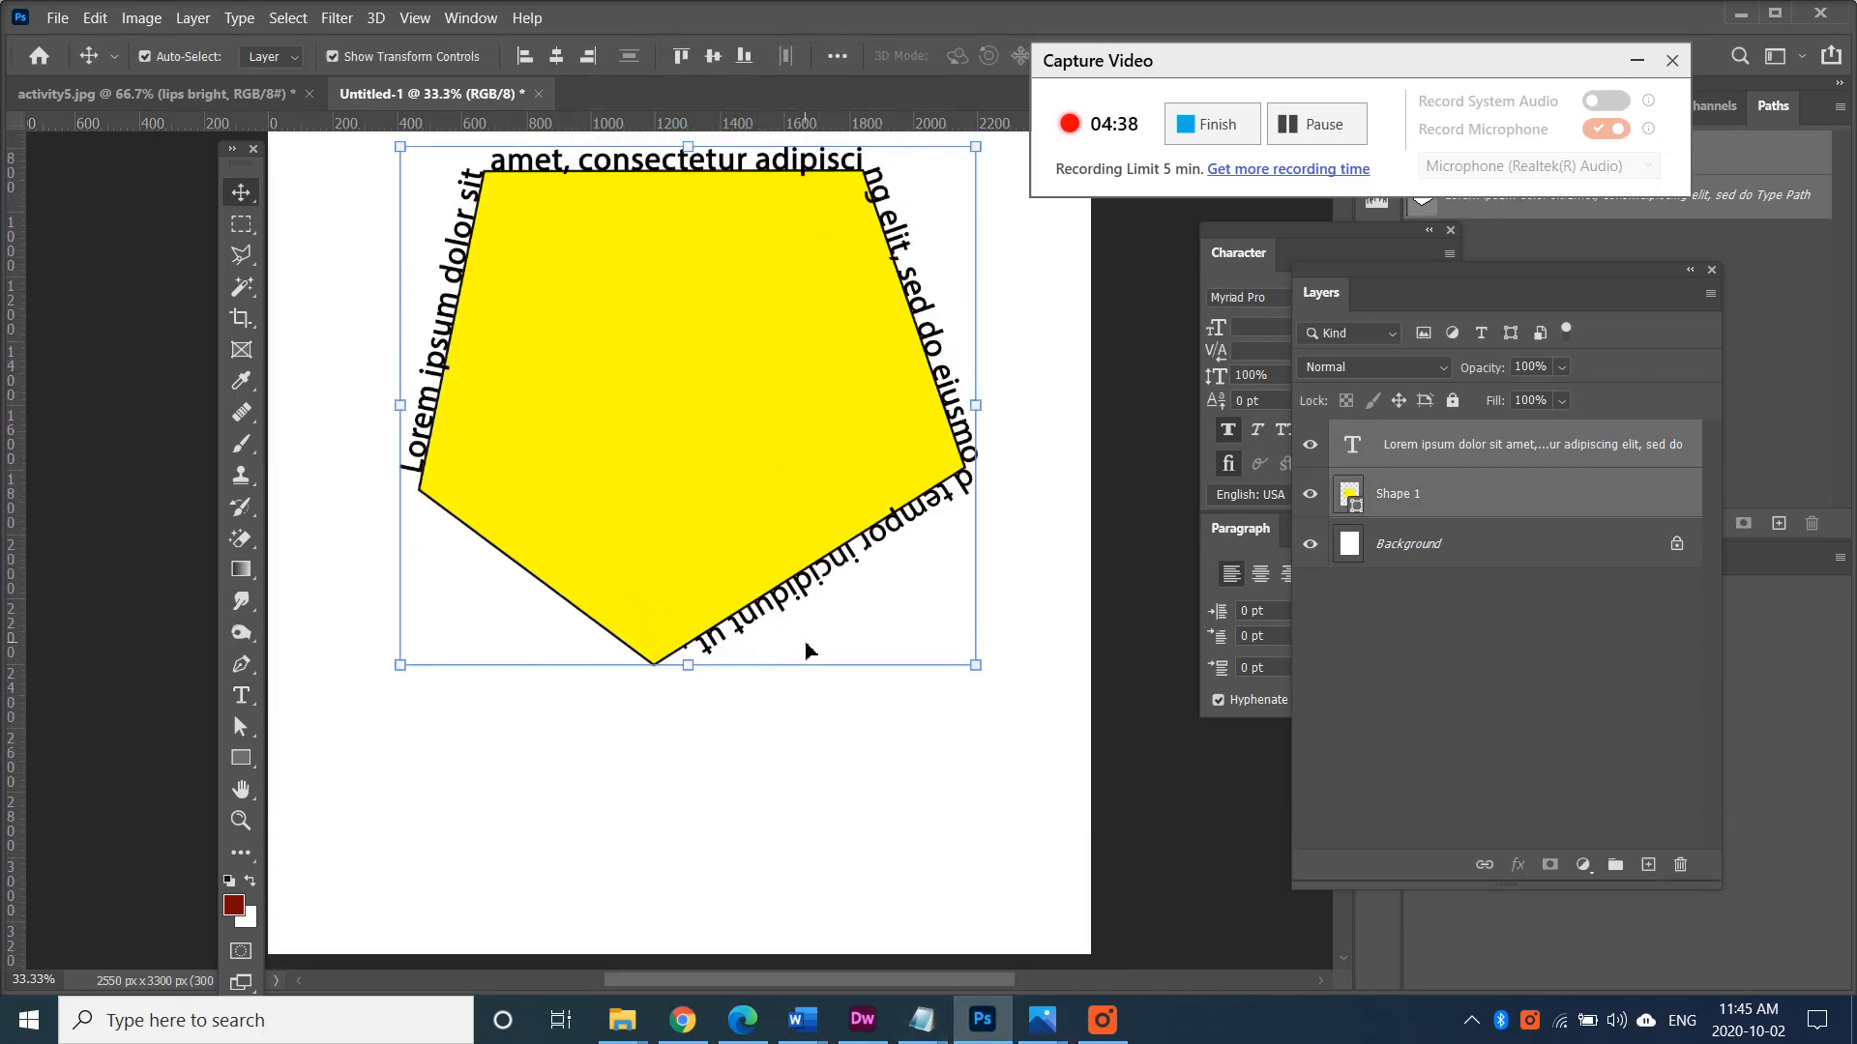
mouse_move(1038, 1028)
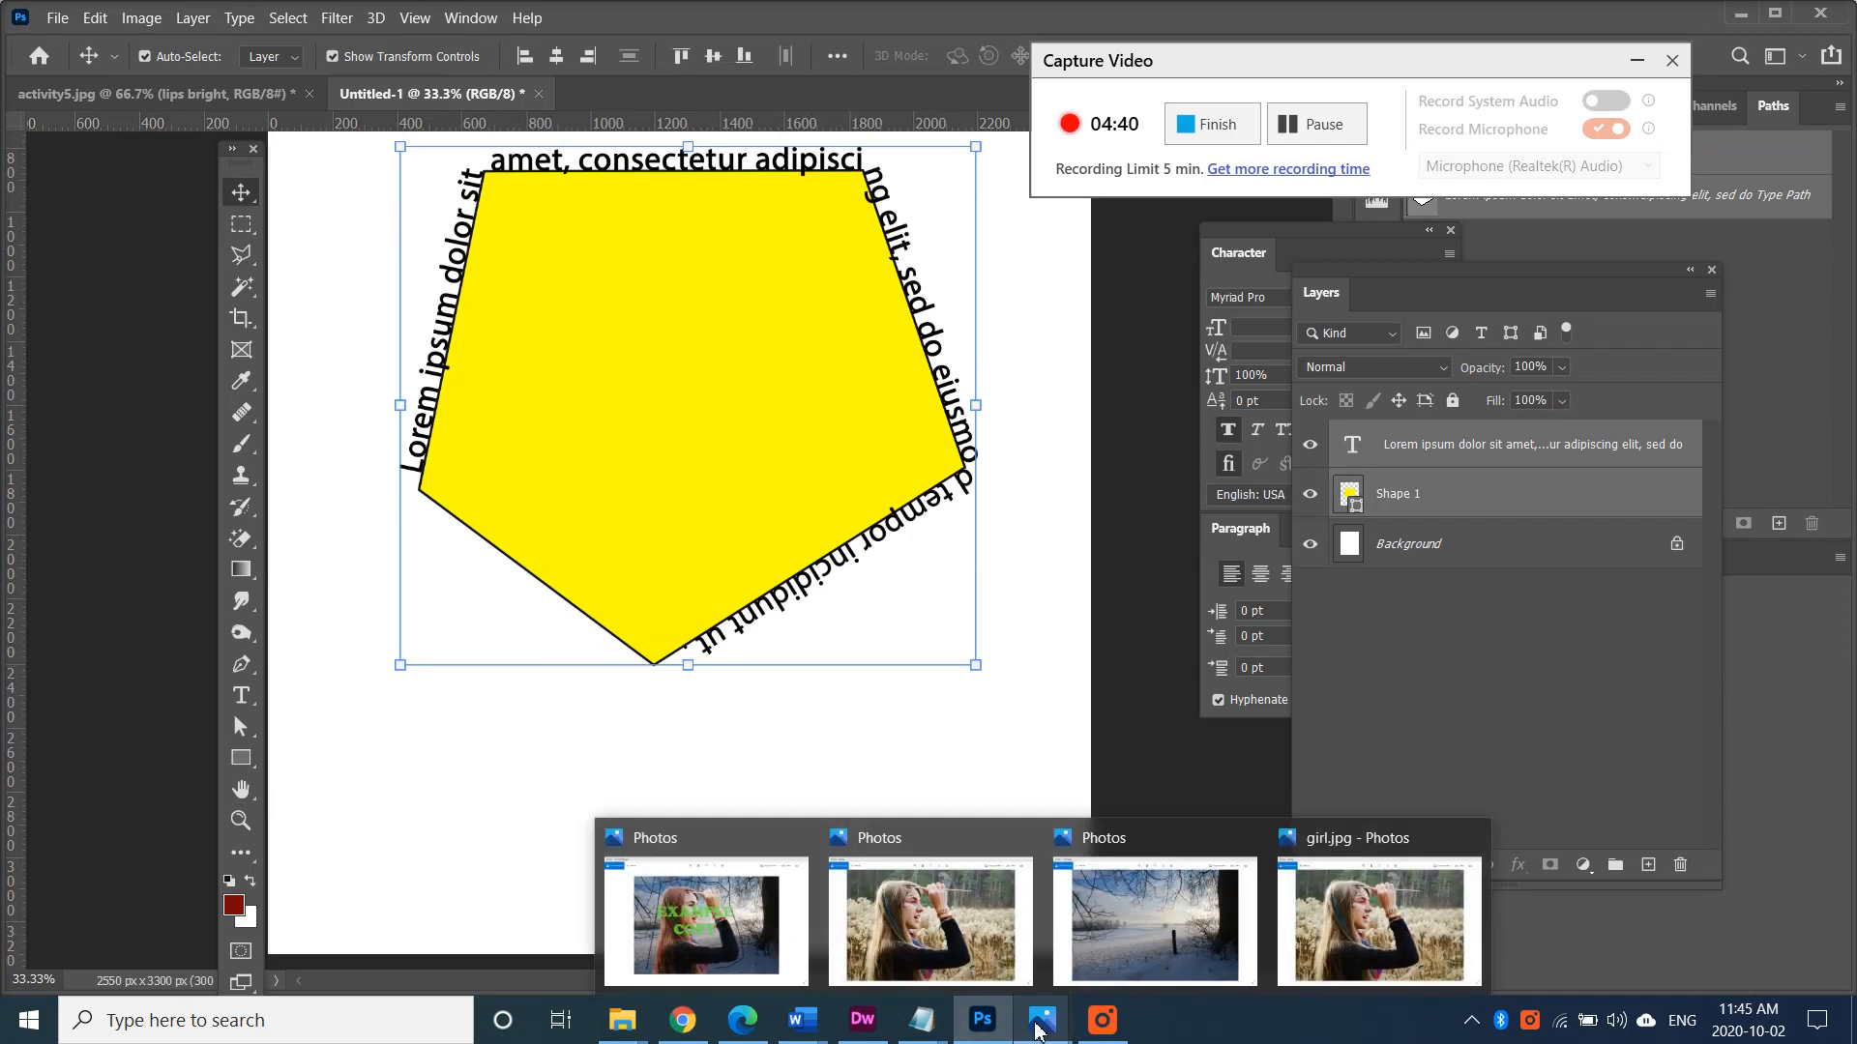
click(763, 940)
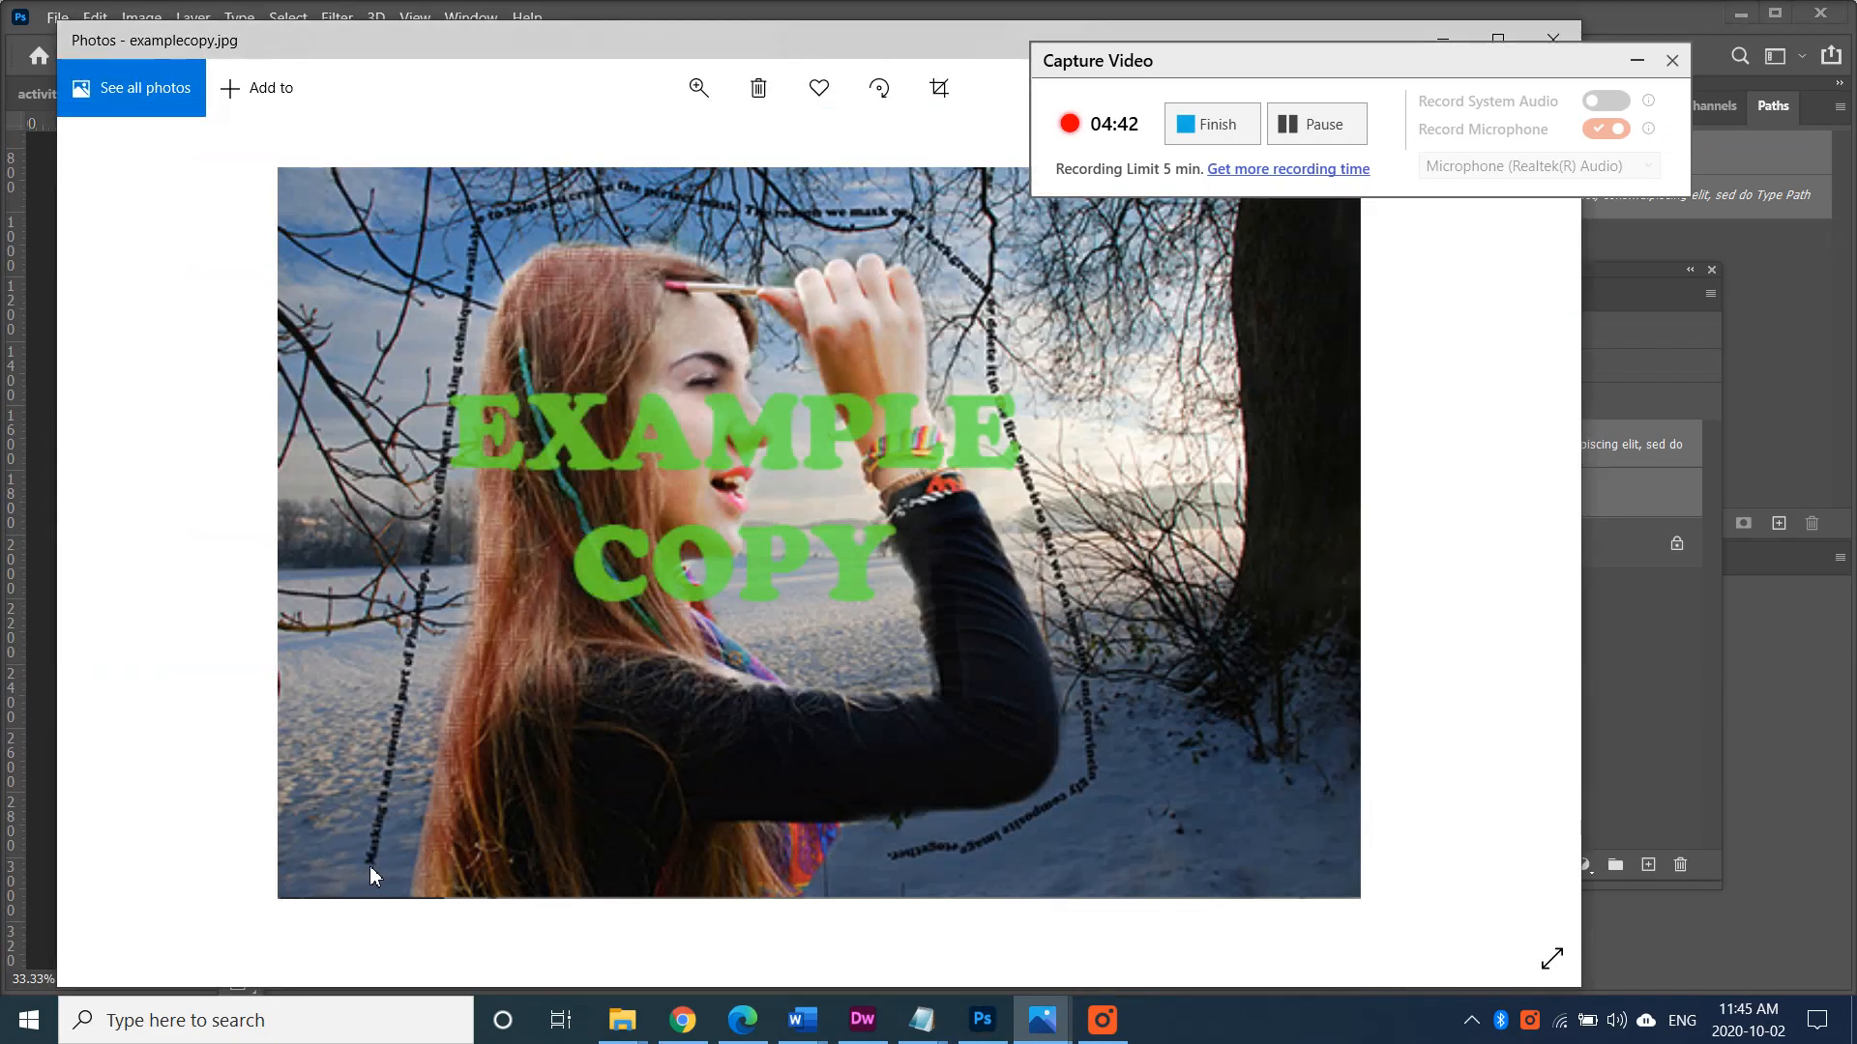